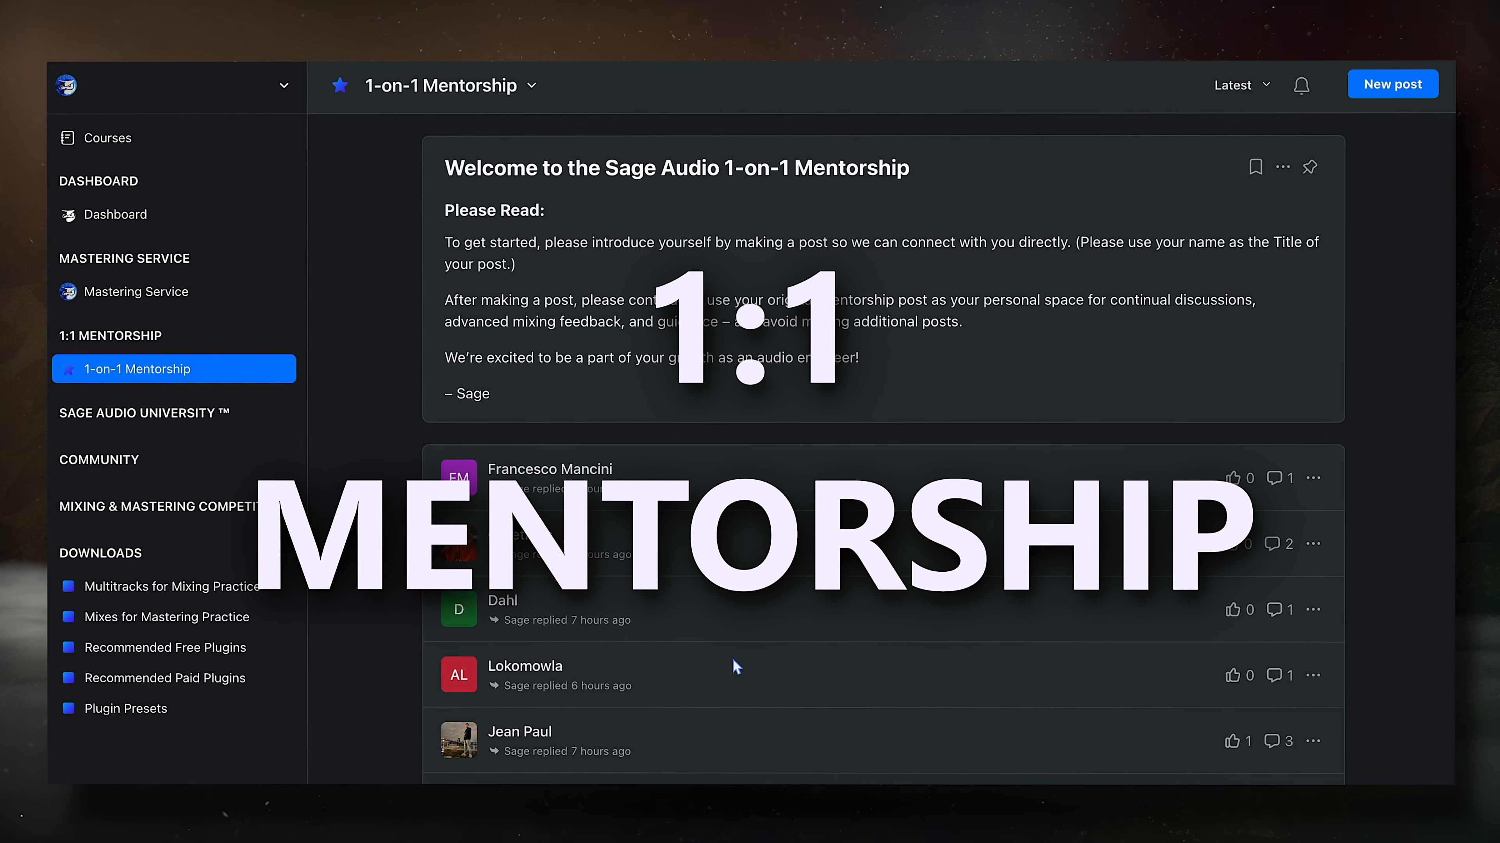
- Browse a member's mentorship post, open the SAU Pre-Mastering Course, then advance to the next lesson
{"action": "left_click", "coordinate": [496, 609]}
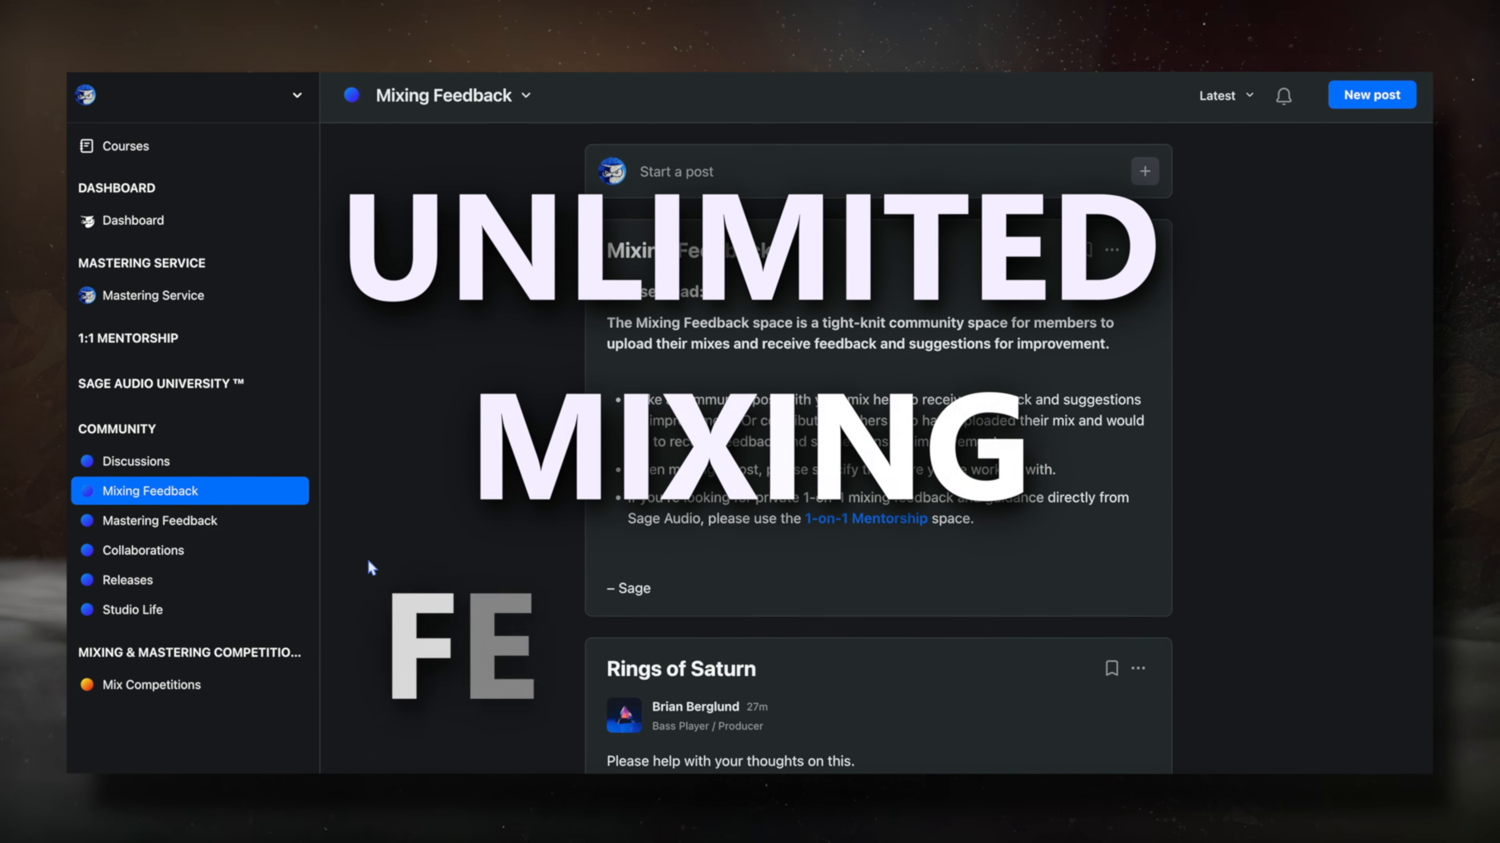
{"action": "scroll", "coordinate": [367, 558], "scroll_direction": "down", "scroll_amount": 6}
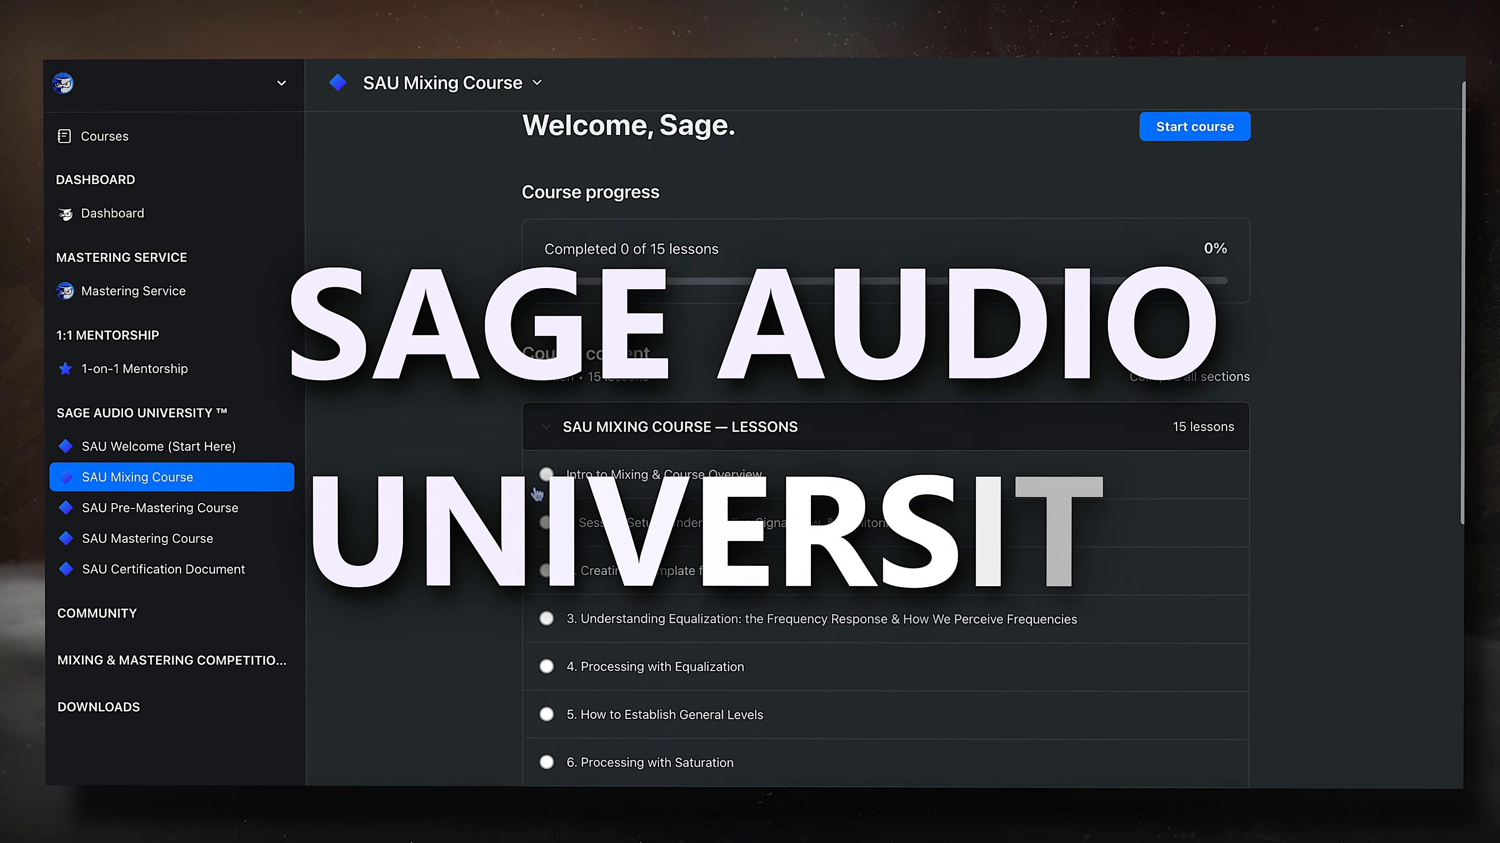
{"action": "scroll", "coordinate": [536, 494], "scroll_direction": "down", "scroll_amount": 4}
{"action": "scroll", "coordinate": [536, 494], "scroll_direction": "down", "scroll_amount": 3}
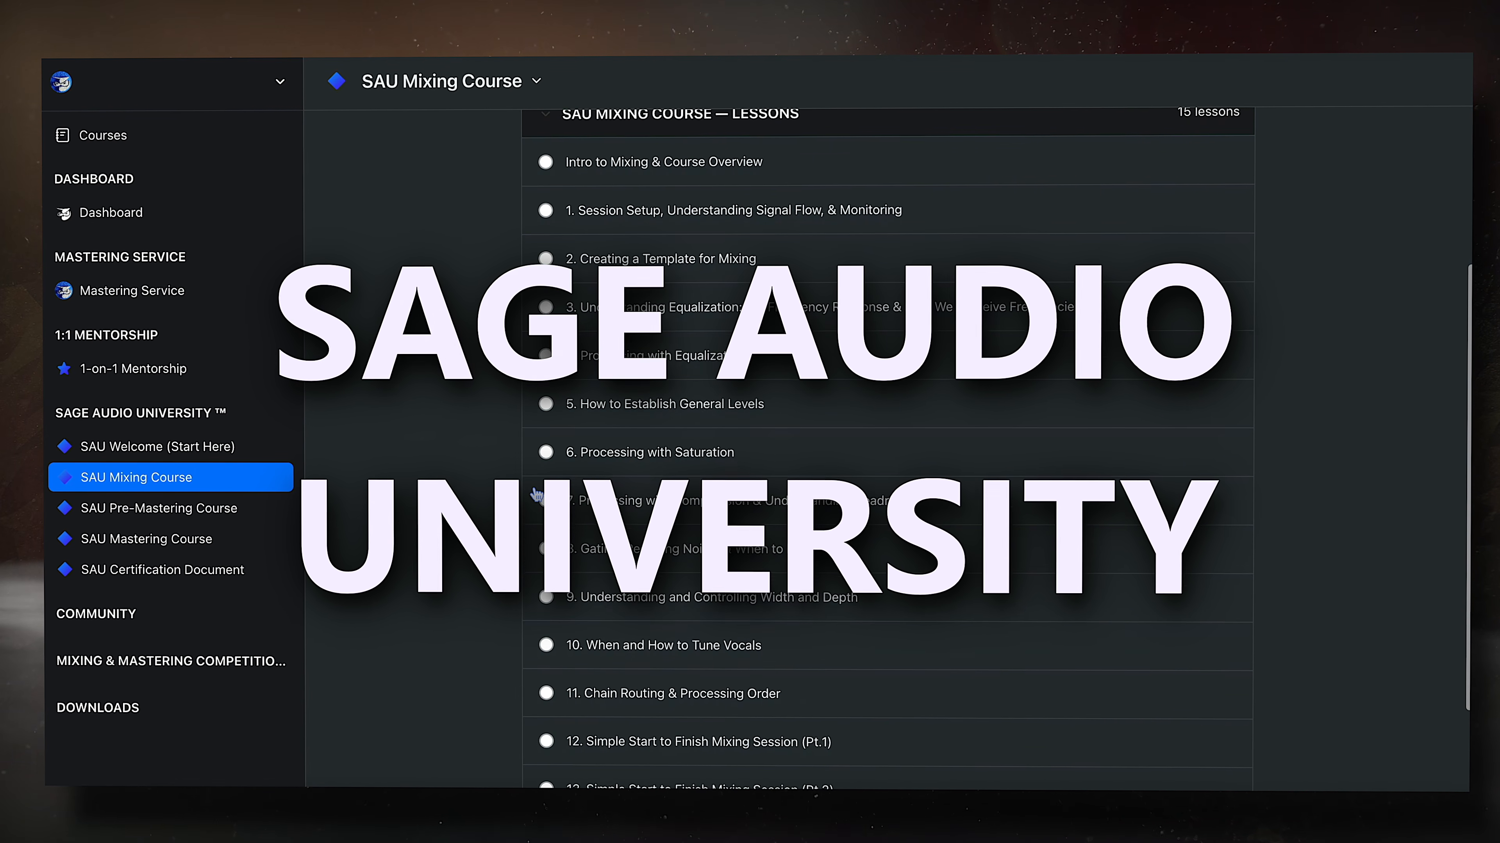
{"action": "left_click", "coordinate": [199, 522]}
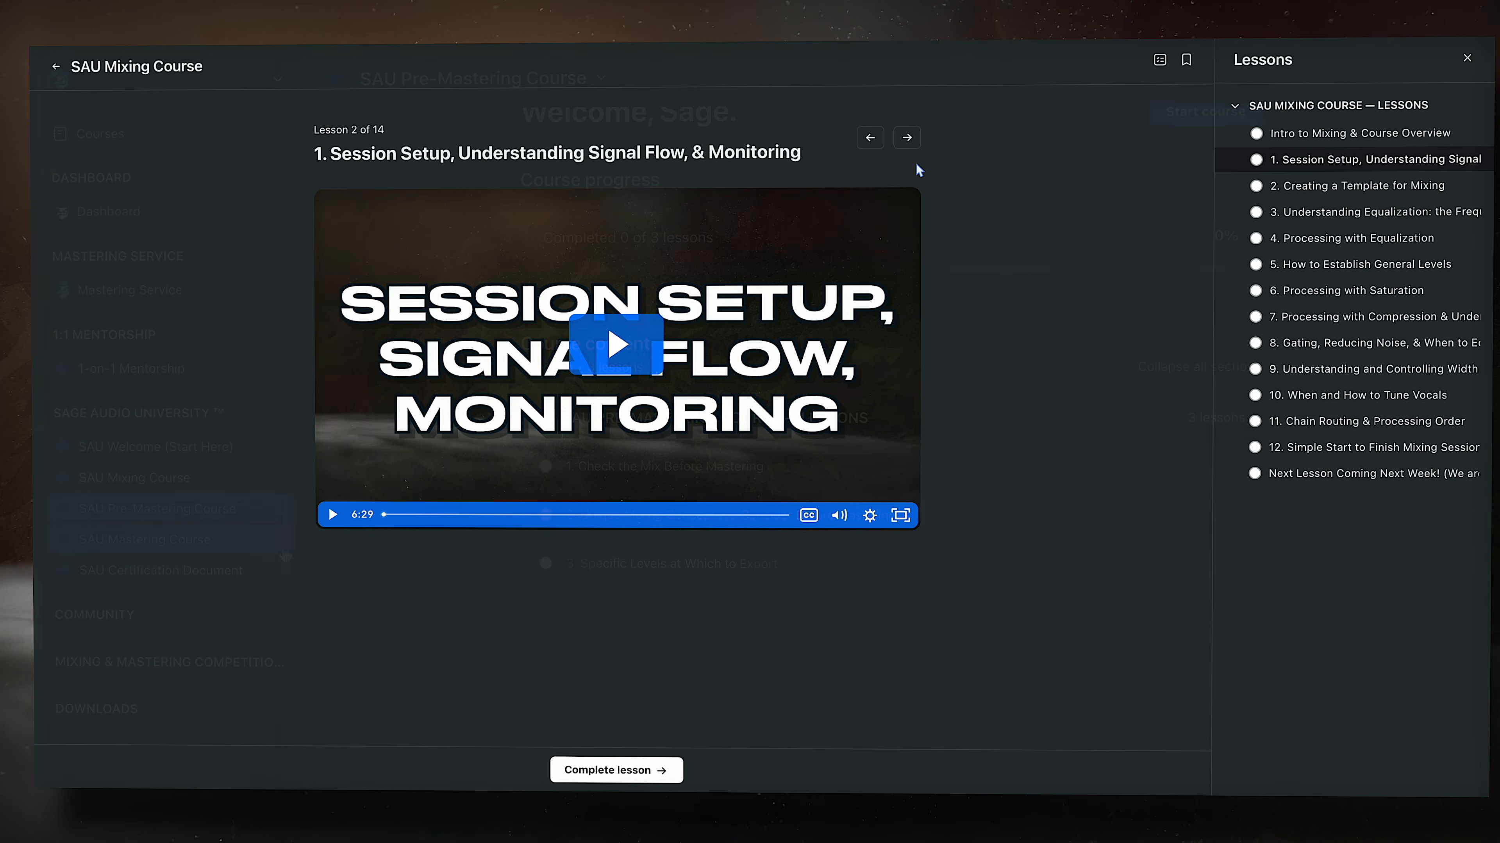
{"action": "left_click", "coordinate": [907, 137]}
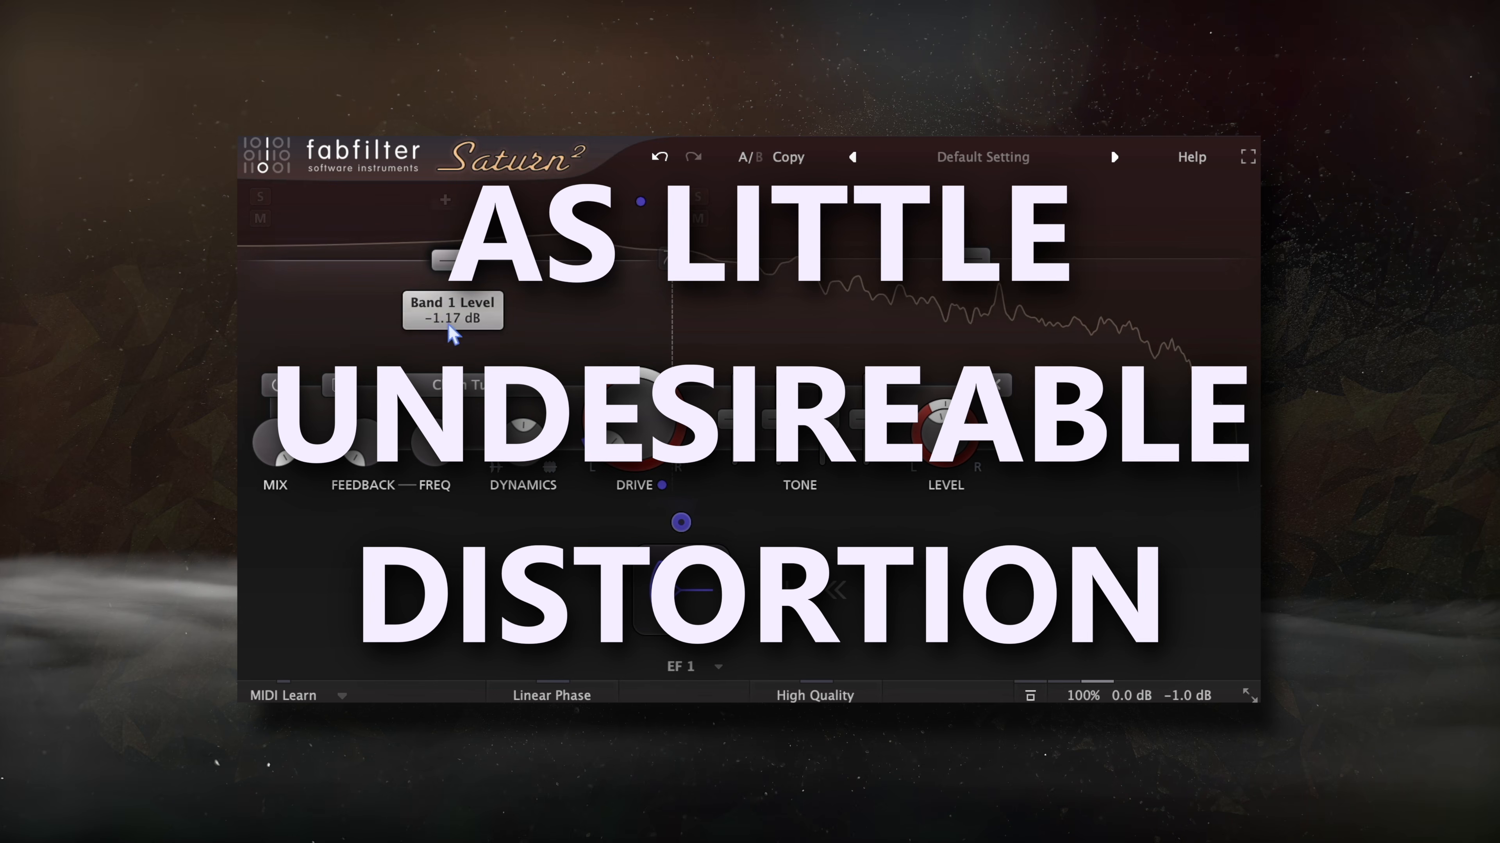
- Lower Saturn 2's Band 1 Drive to 5.10% and shorten the expanded EF 1 attack to 14.85 ms
{"action": "left_click_drag", "start_coordinate": [613, 437], "coordinate": [617, 460]}
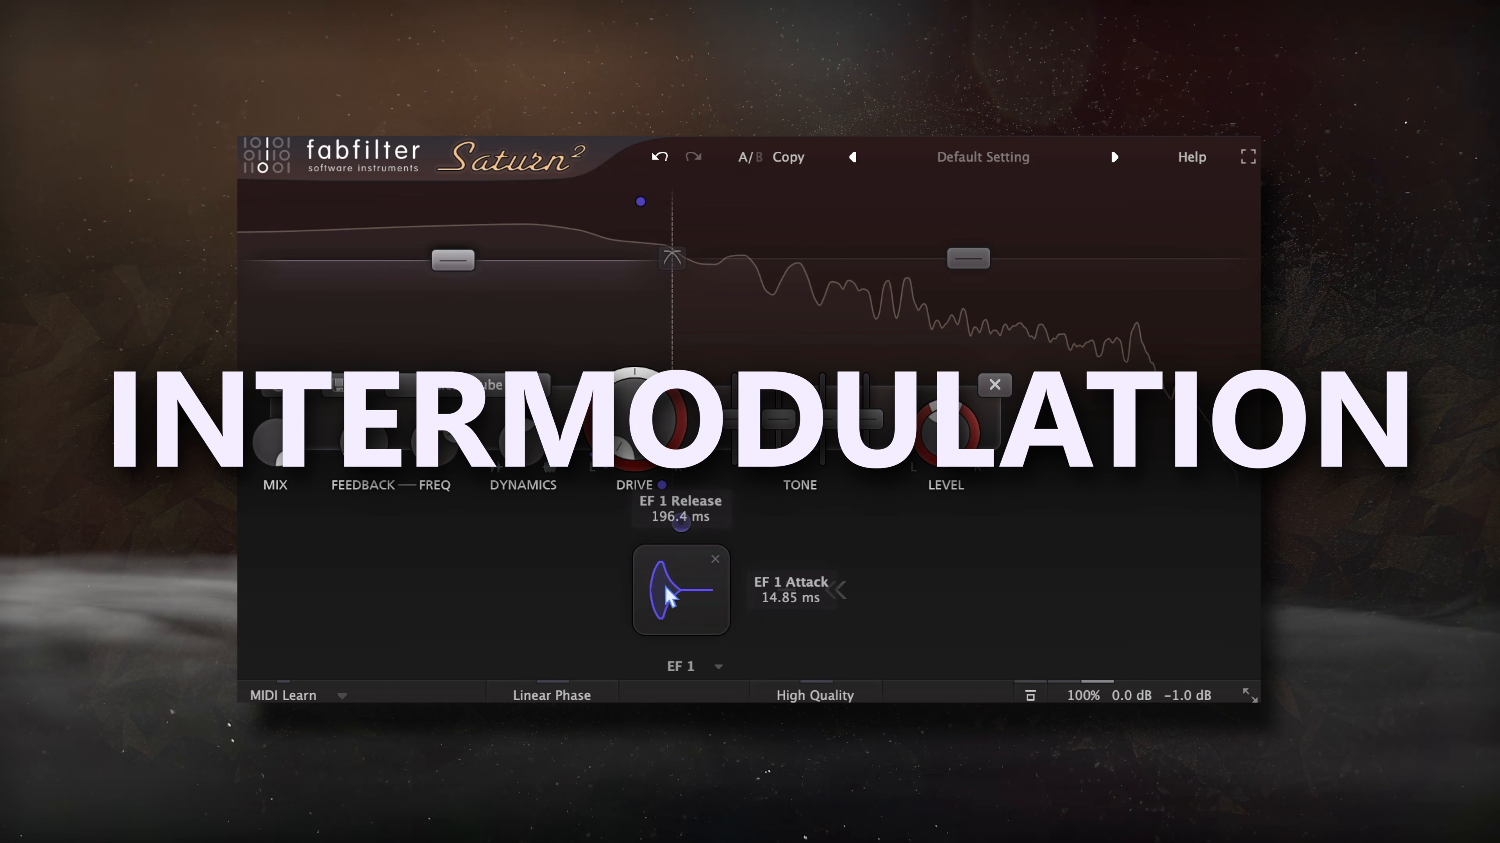
{"action": "left_click", "coordinate": [682, 591]}
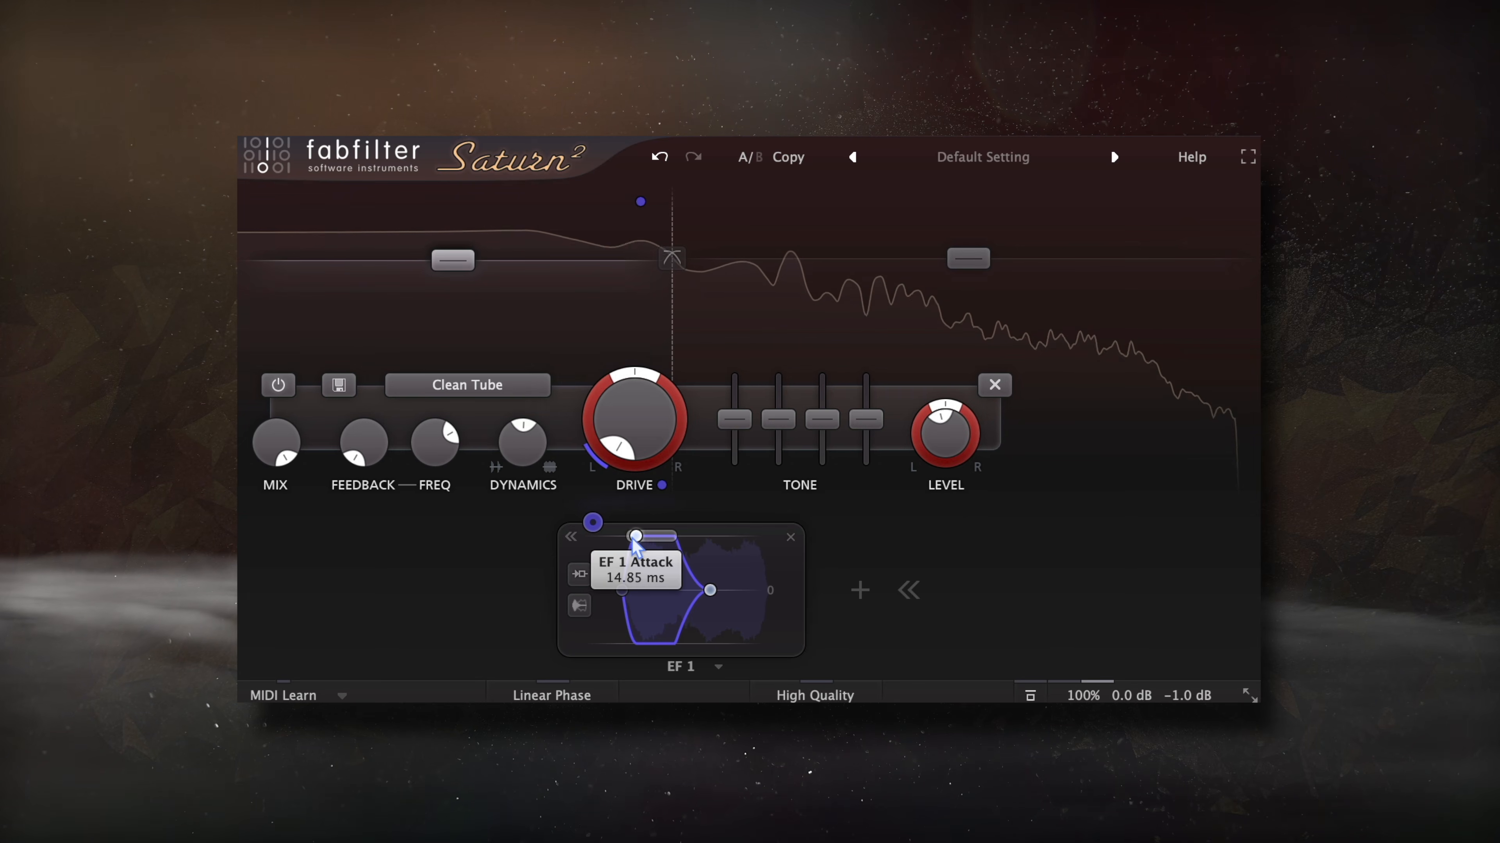
{"action": "left_click_drag", "start_coordinate": [636, 536], "coordinate": [629, 544]}
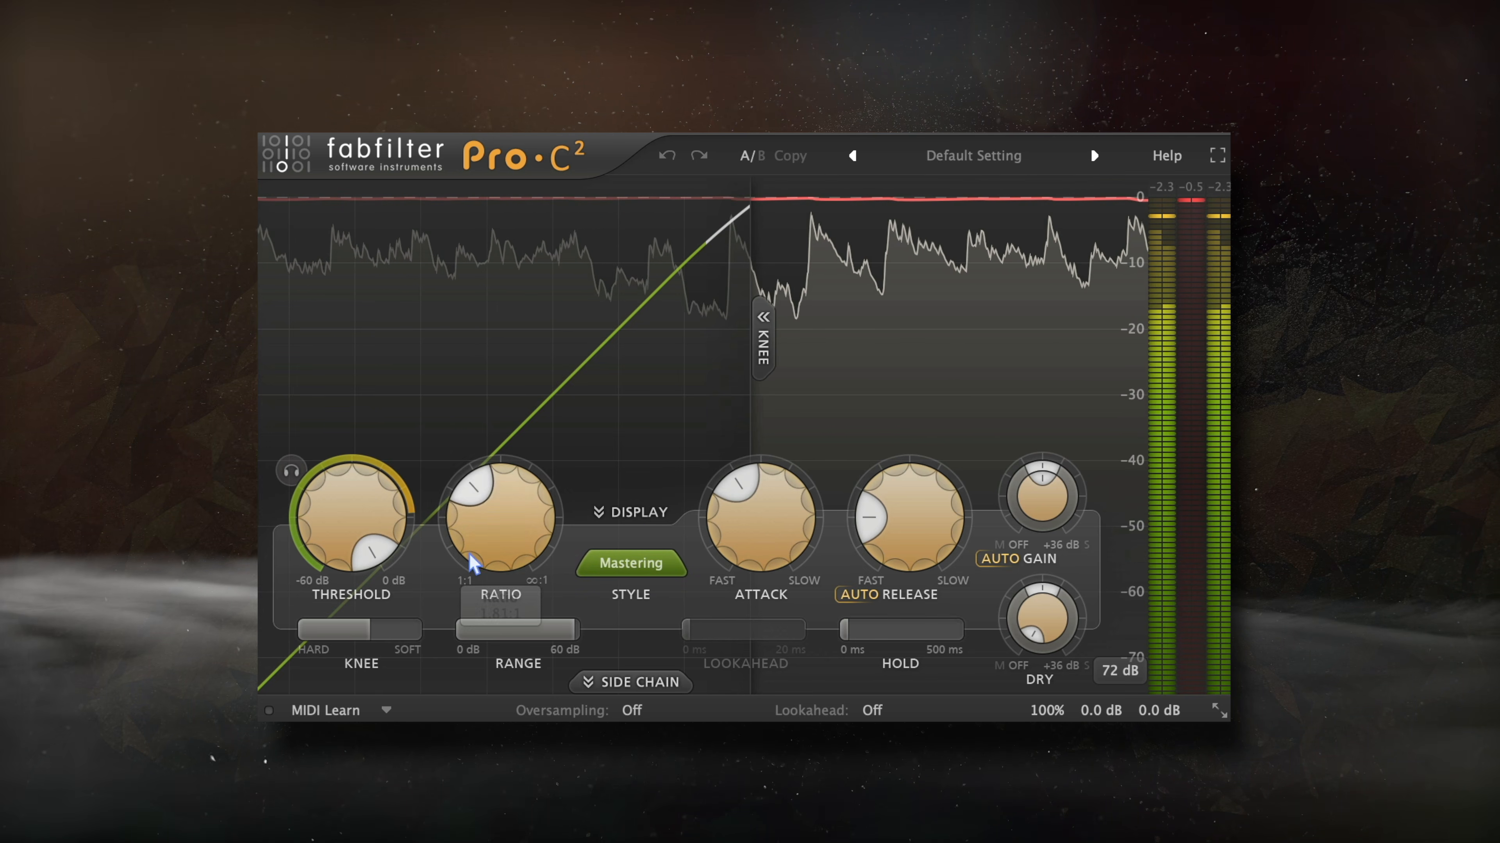
- Switch Pro-C 2 to the Mastering compression style
{"action": "left_click", "coordinate": [377, 555]}
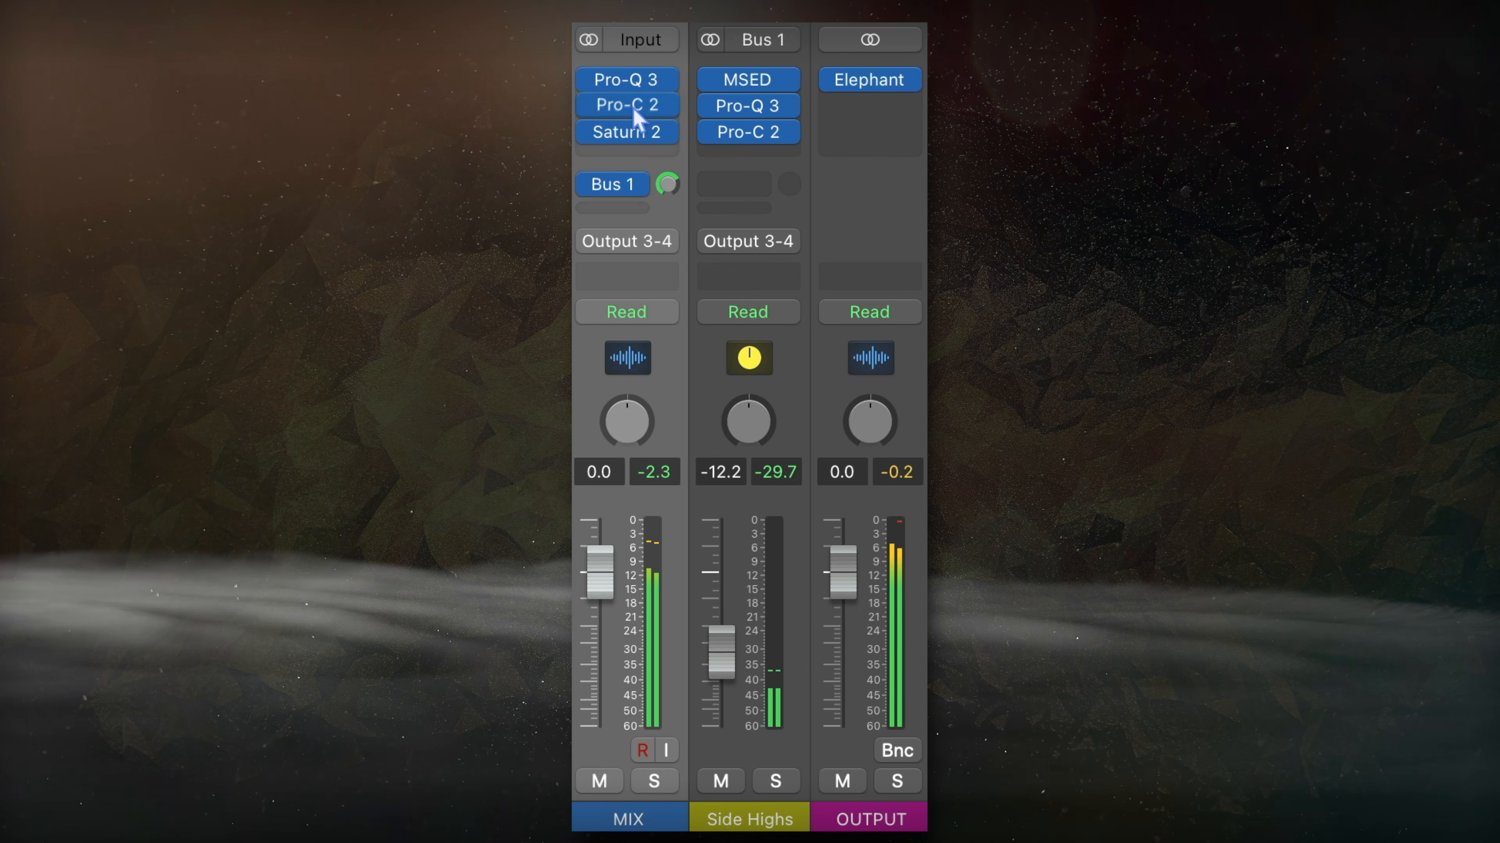
- Move Saturn 2 after Pro-C 2 on the MIX strip, then bypass and re-enable all inserts to compare
{"action": "left_click_drag", "start_coordinate": [635, 139], "coordinate": [631, 131]}
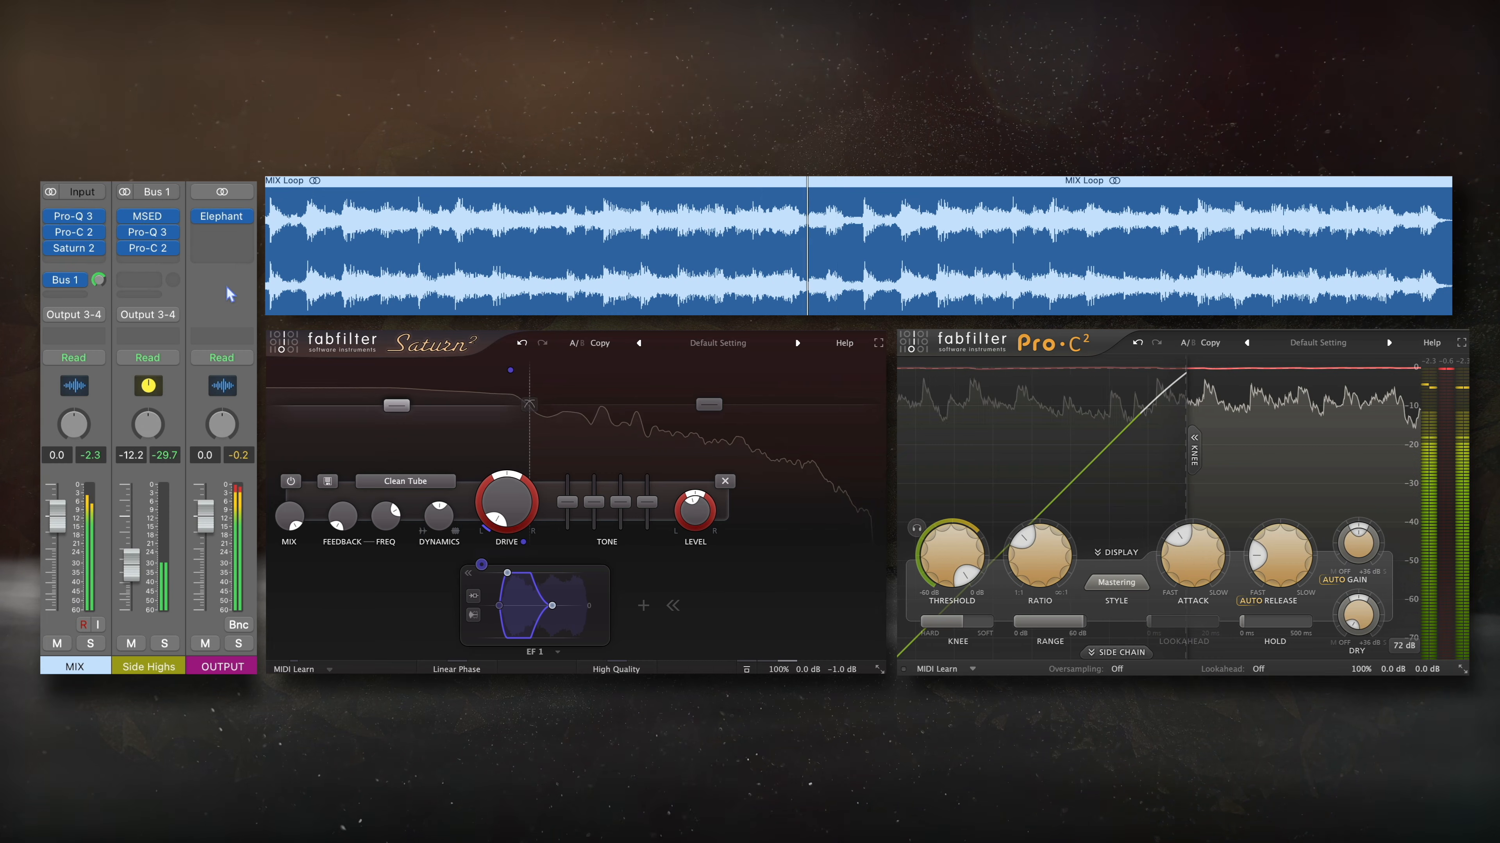
{"action": "left_click_drag", "start_coordinate": [52, 217], "coordinate": [50, 248]}
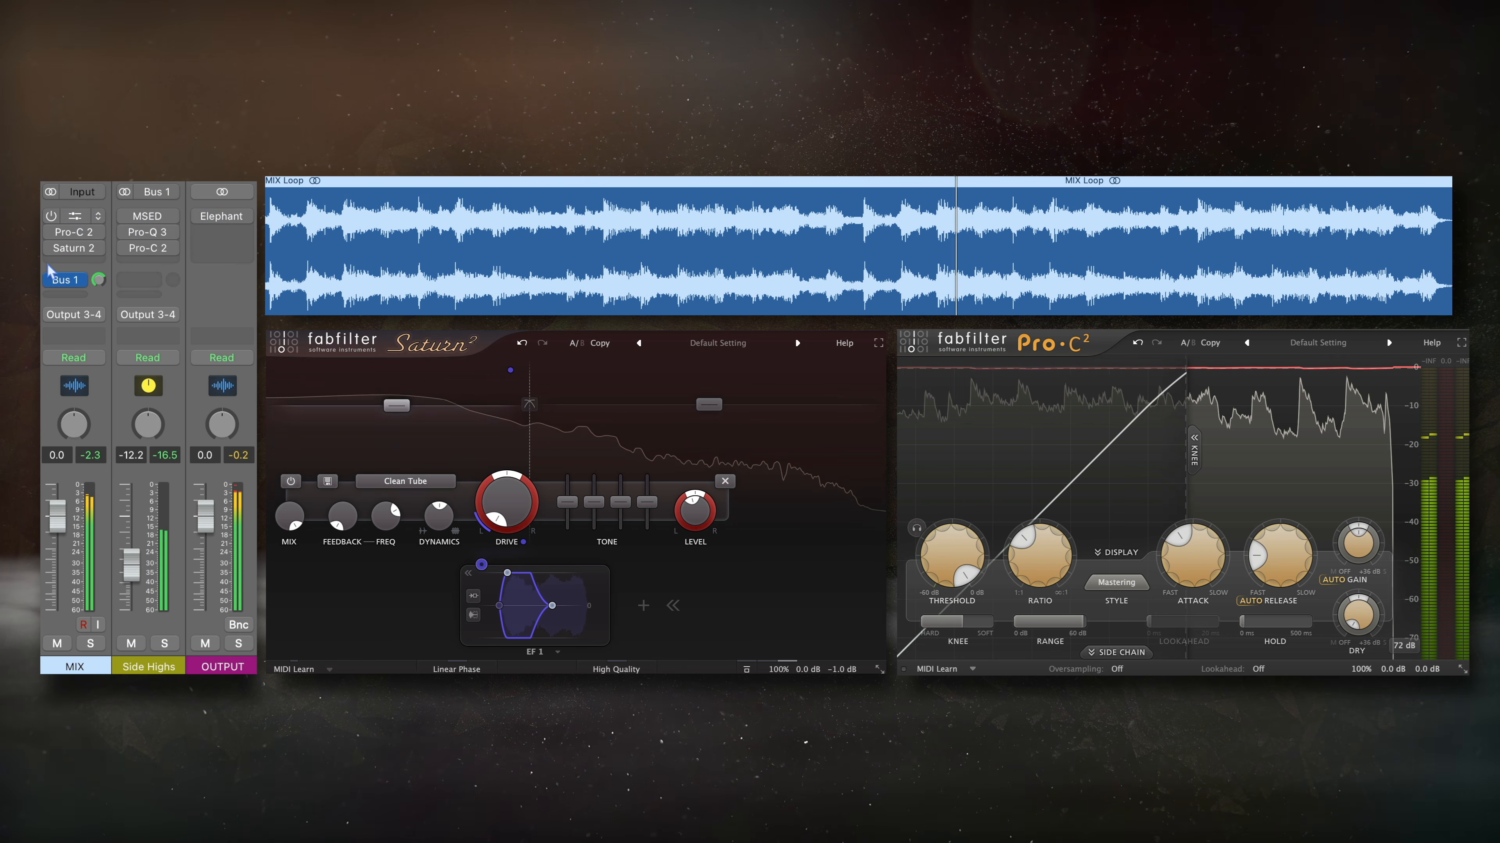
{"action": "left_click", "coordinate": [50, 280]}
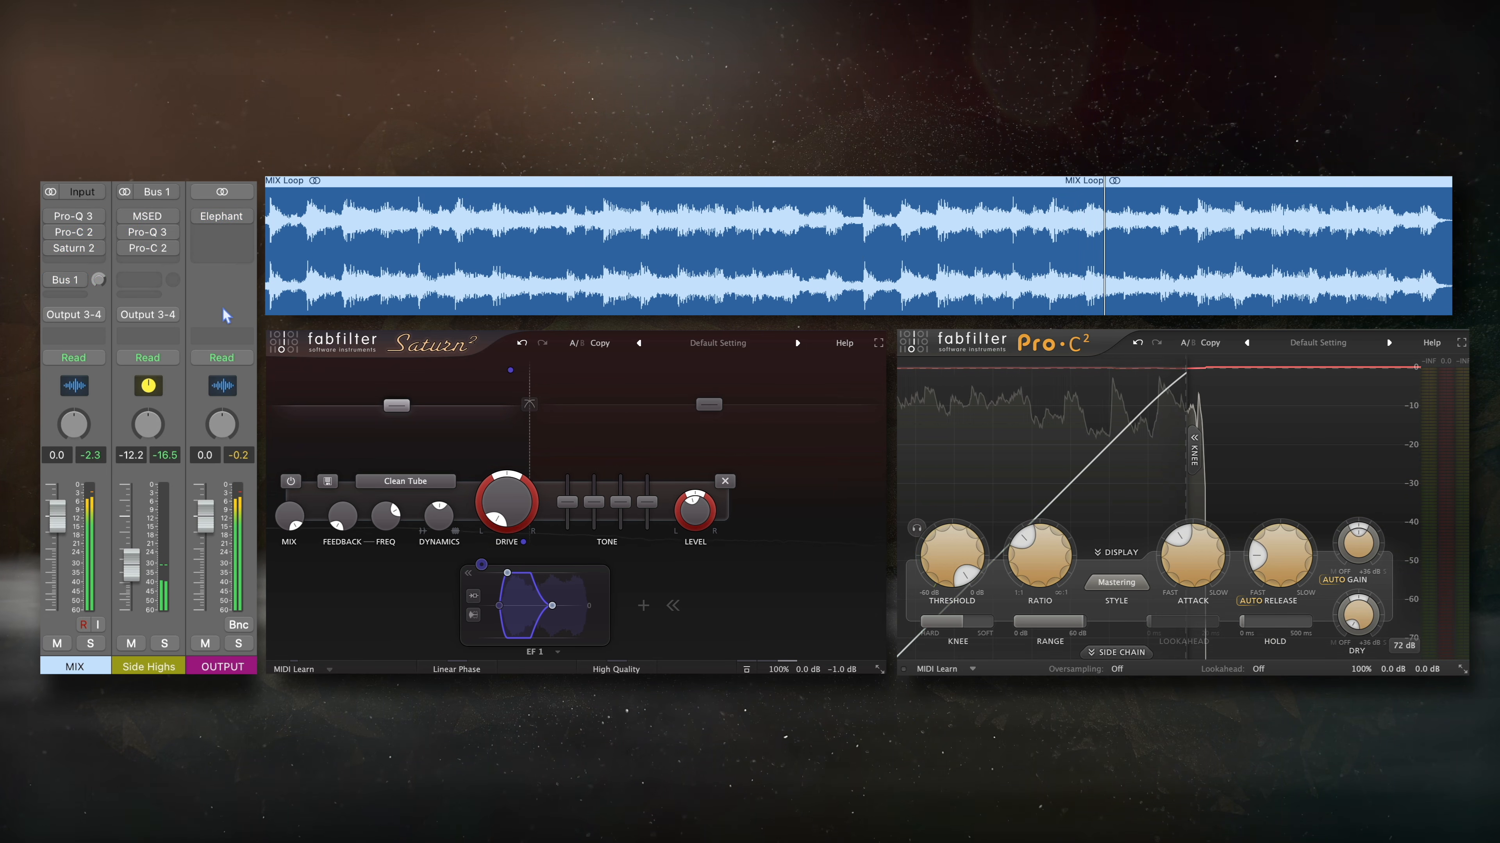
{"action": "left_click", "coordinate": [51, 216]}
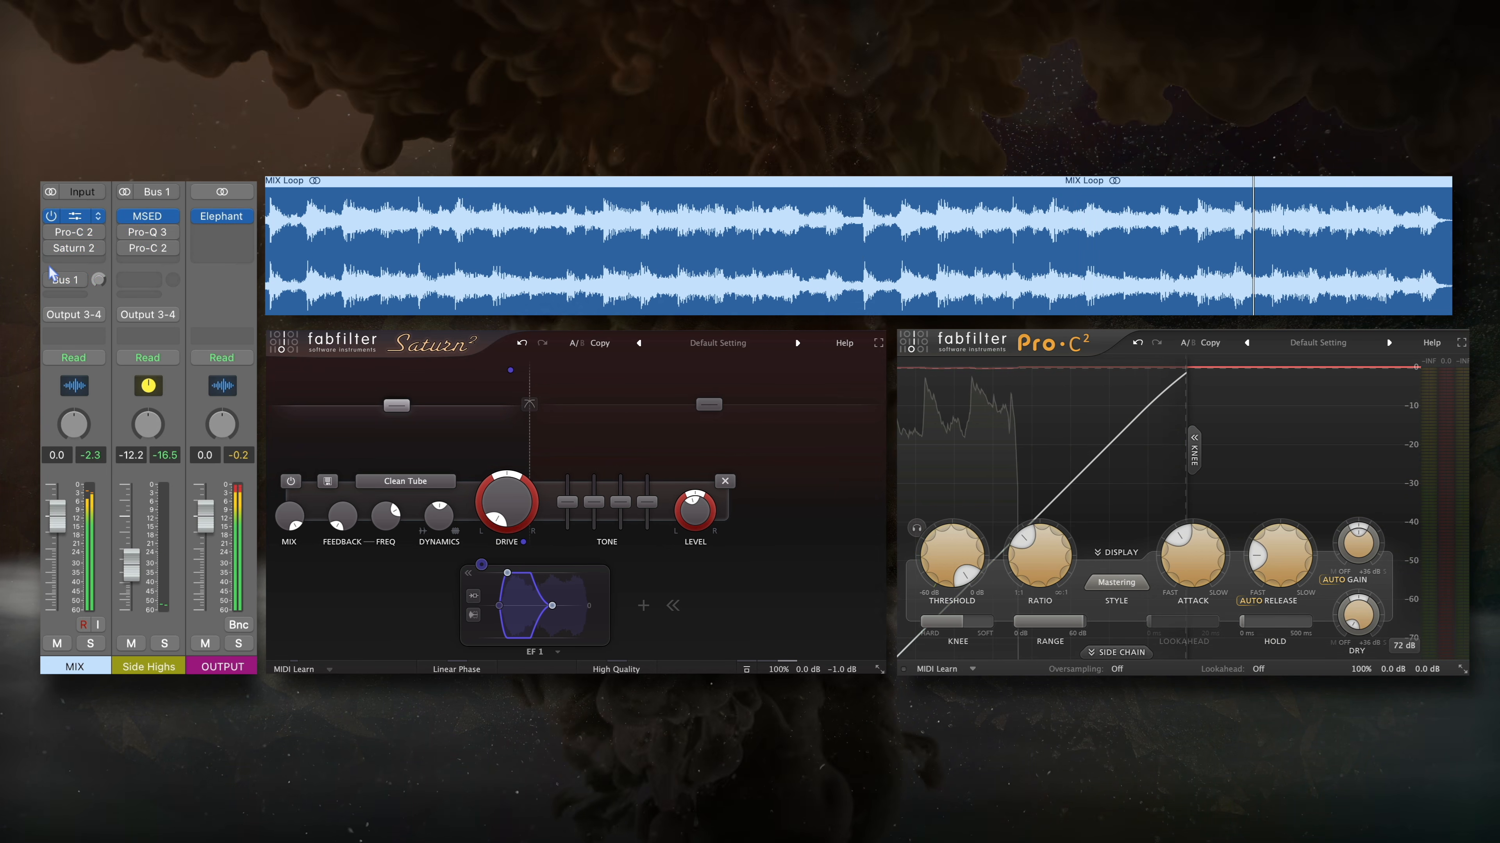
{"action": "left_click_drag", "start_coordinate": [51, 233], "coordinate": [51, 250]}
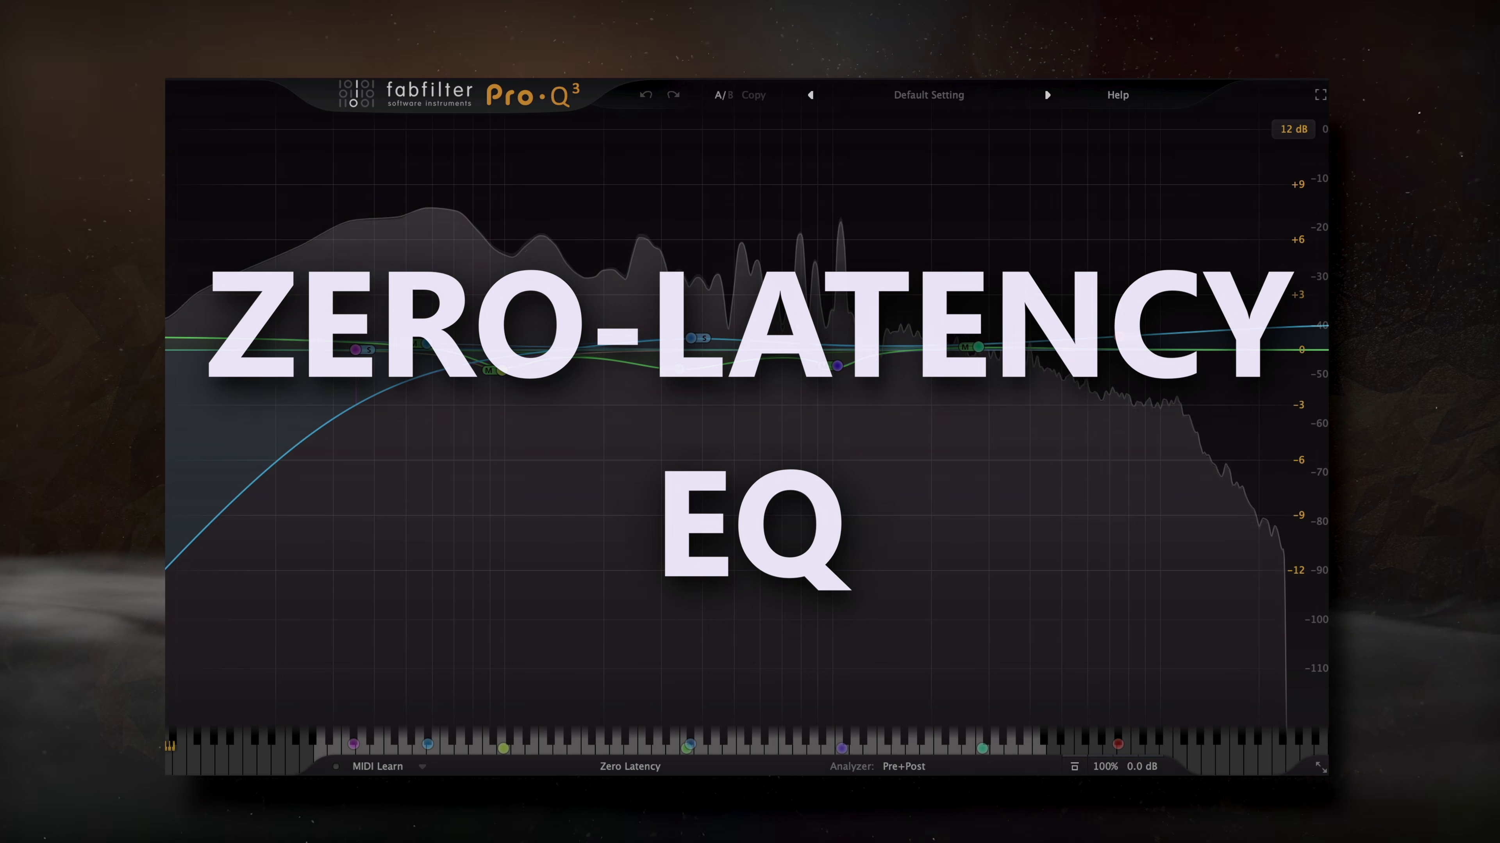
- Select the side bell near 370 Hz and review Pro-Q 3's processing mode options
{"action": "left_click", "coordinate": [690, 338]}
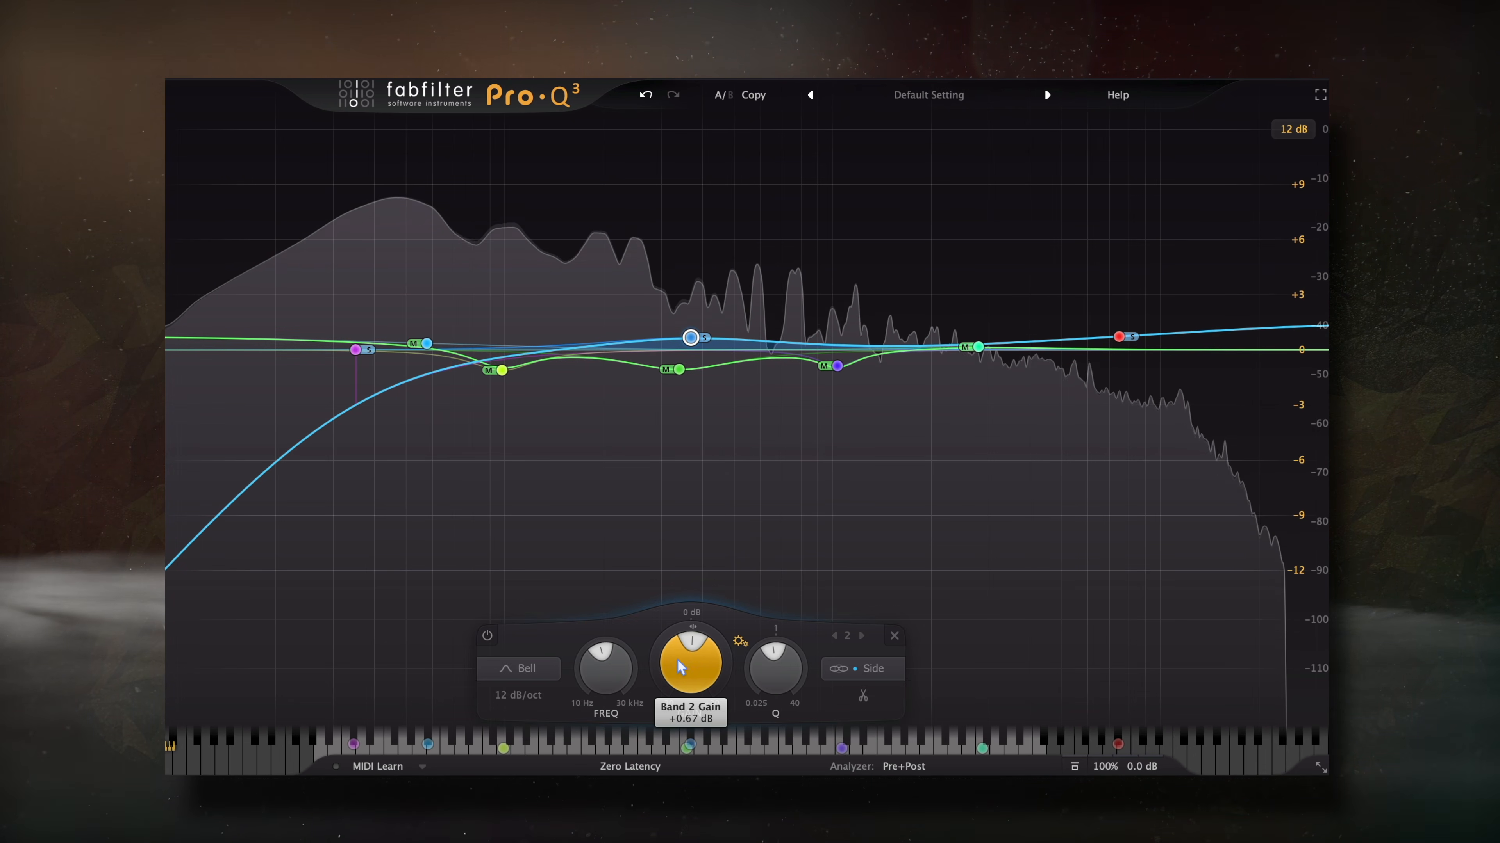
{"action": "left_click", "coordinate": [655, 766]}
{"action": "left_click", "coordinate": [751, 773]}
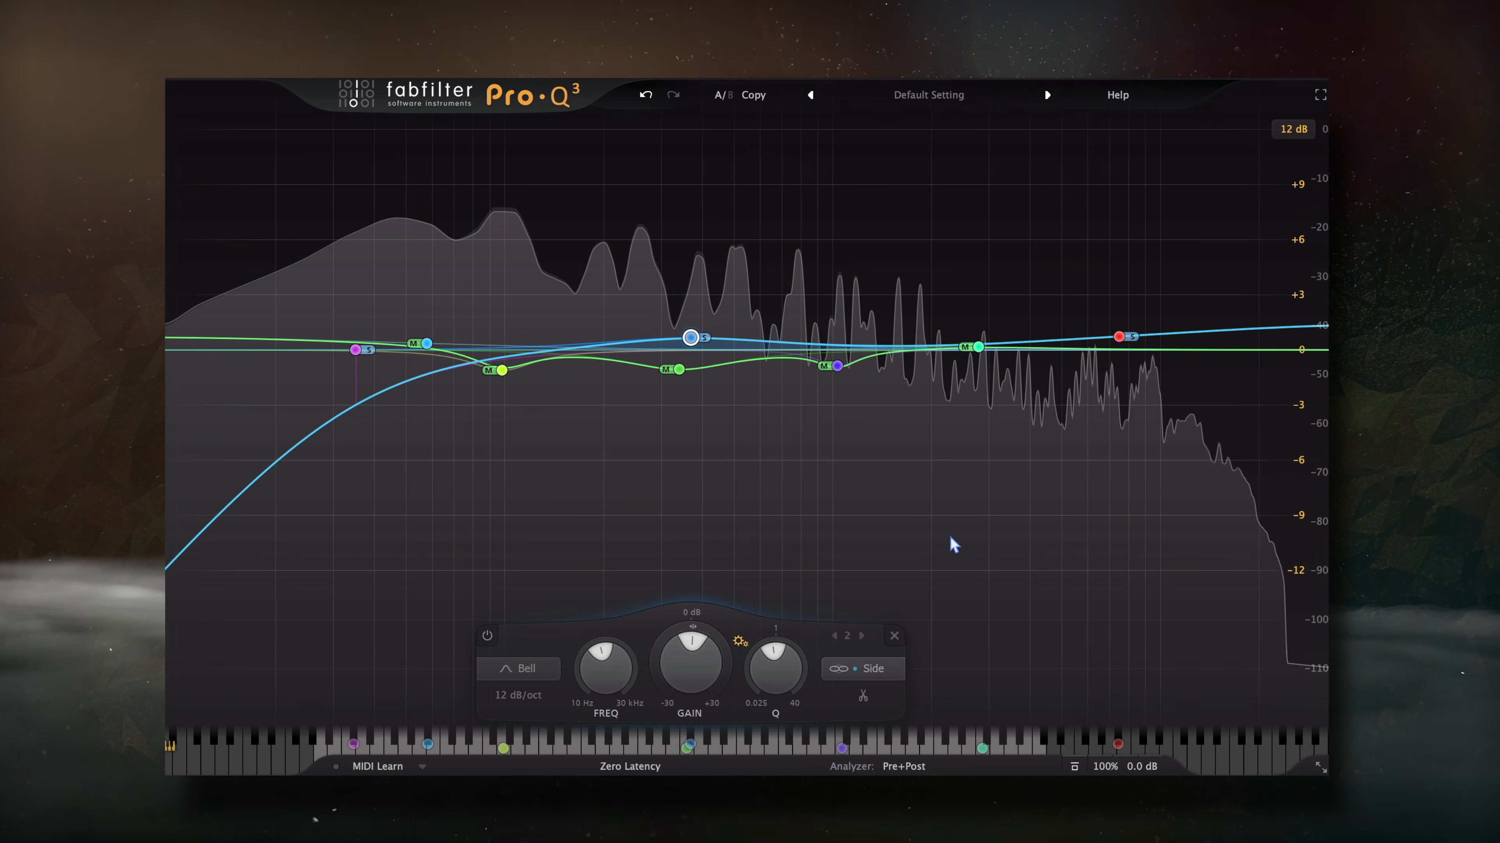
- Set Pro-Q 3's display range to 3 dB and select the side and mid bands together
{"action": "left_click", "coordinate": [1293, 129]}
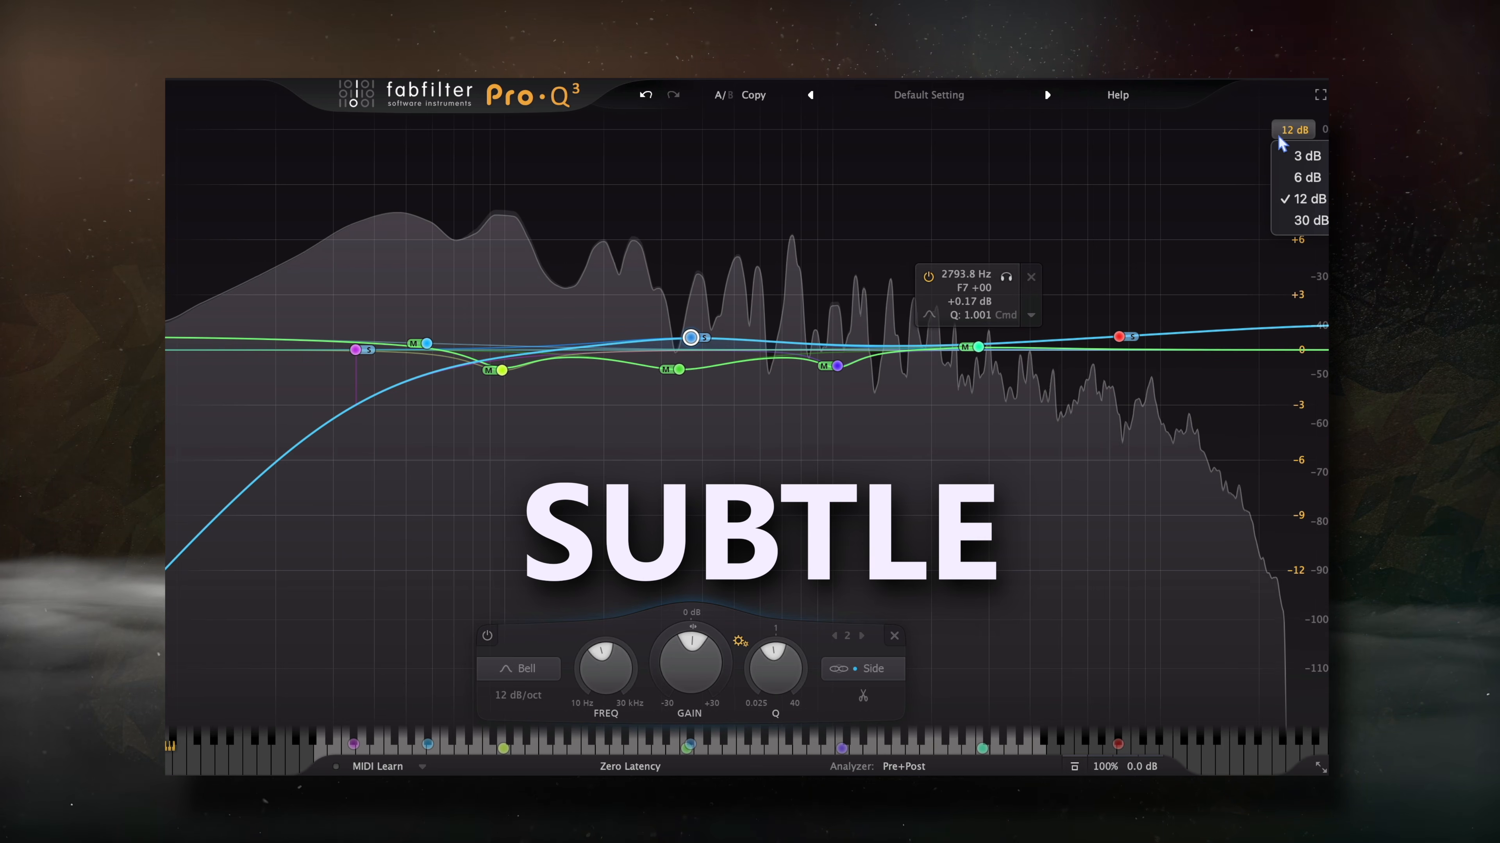
{"action": "left_click", "coordinate": [1288, 157]}
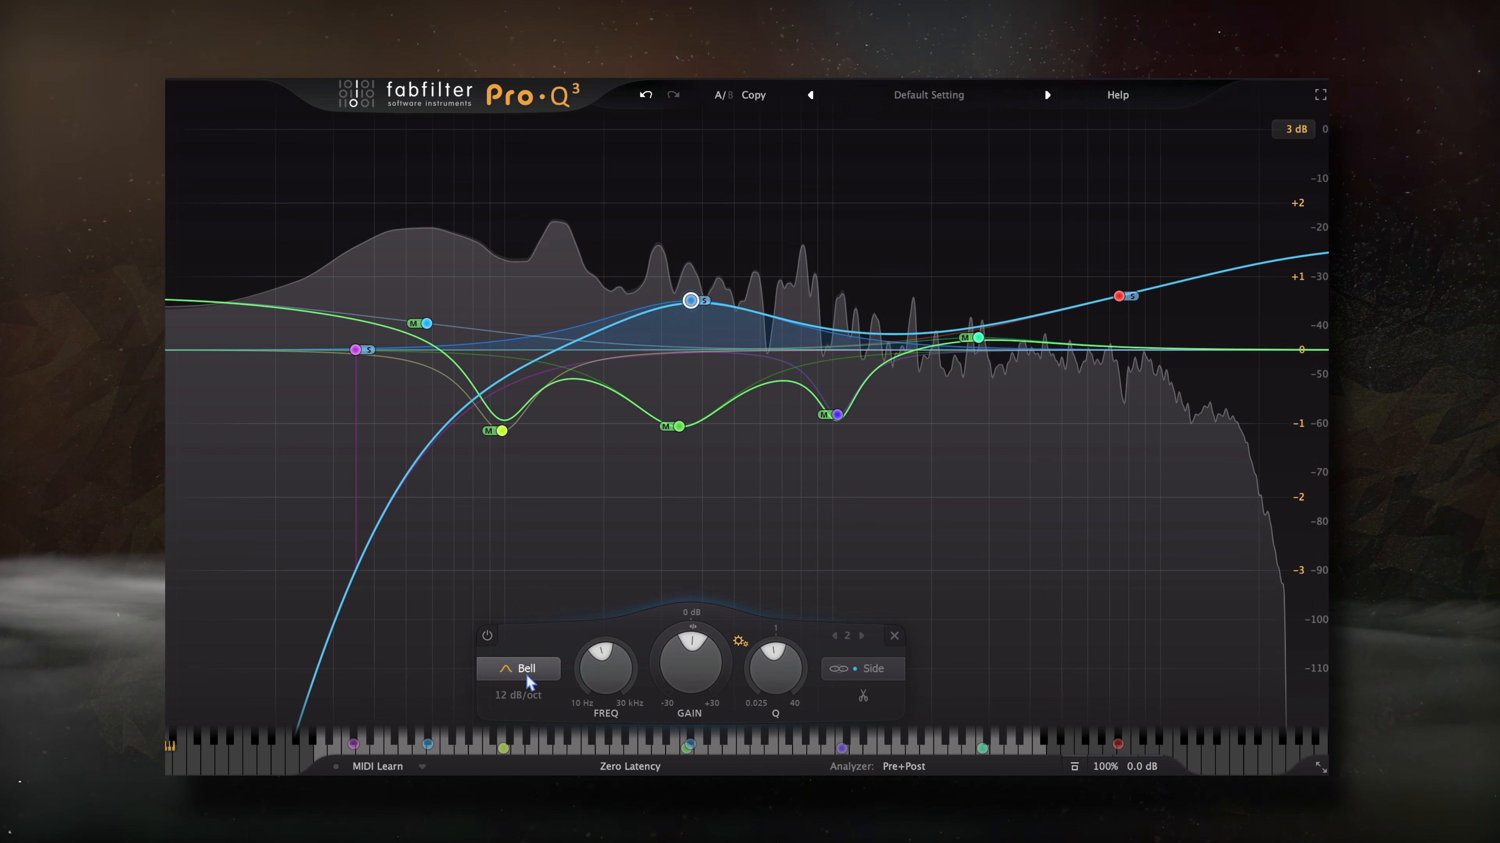
{"action": "mouse_move", "coordinate": [686, 433]}
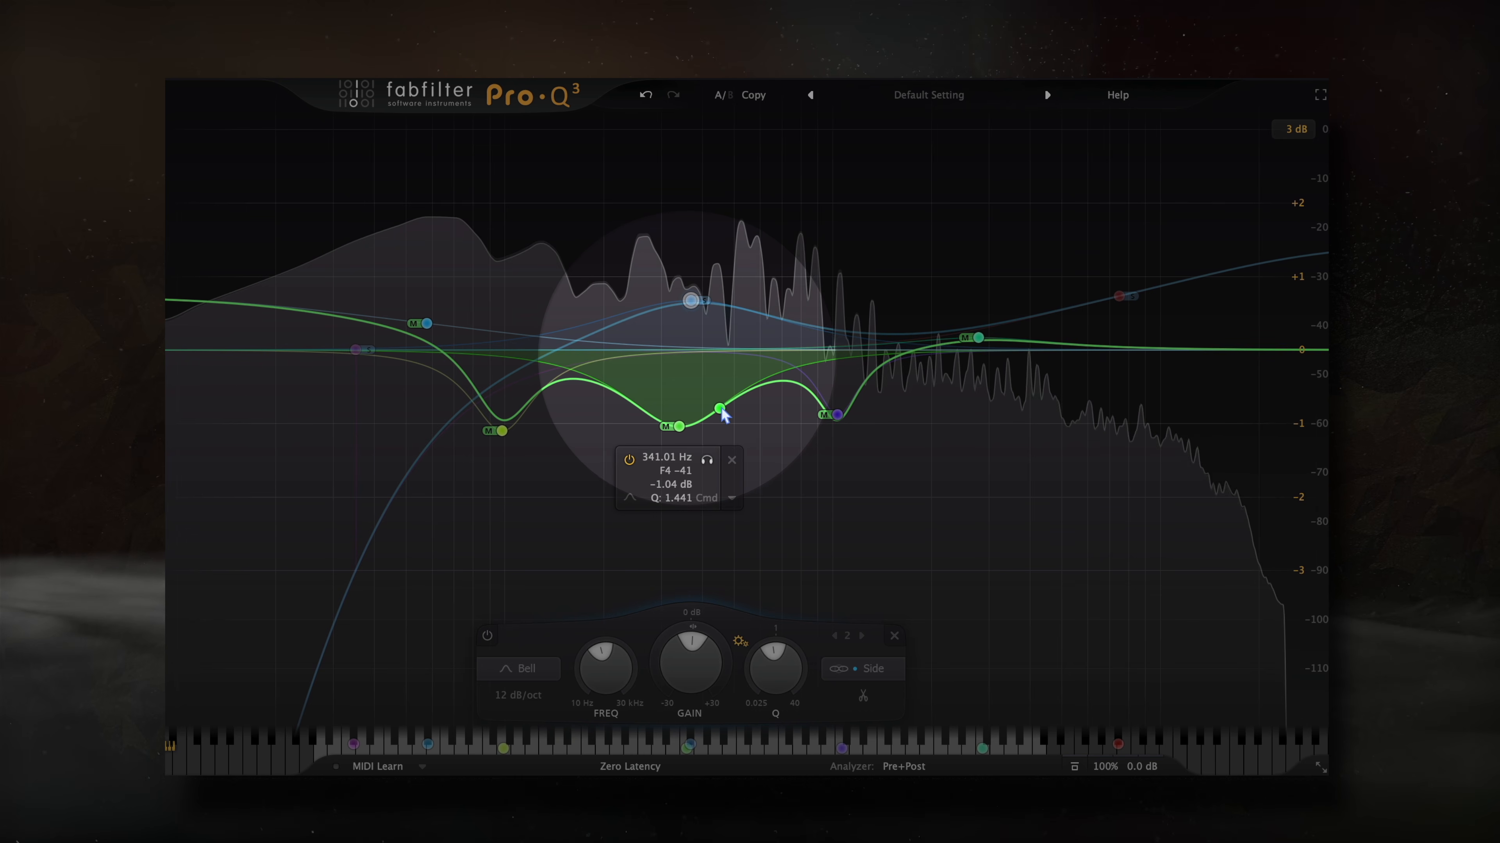
{"action": "mouse_move", "coordinate": [692, 303]}
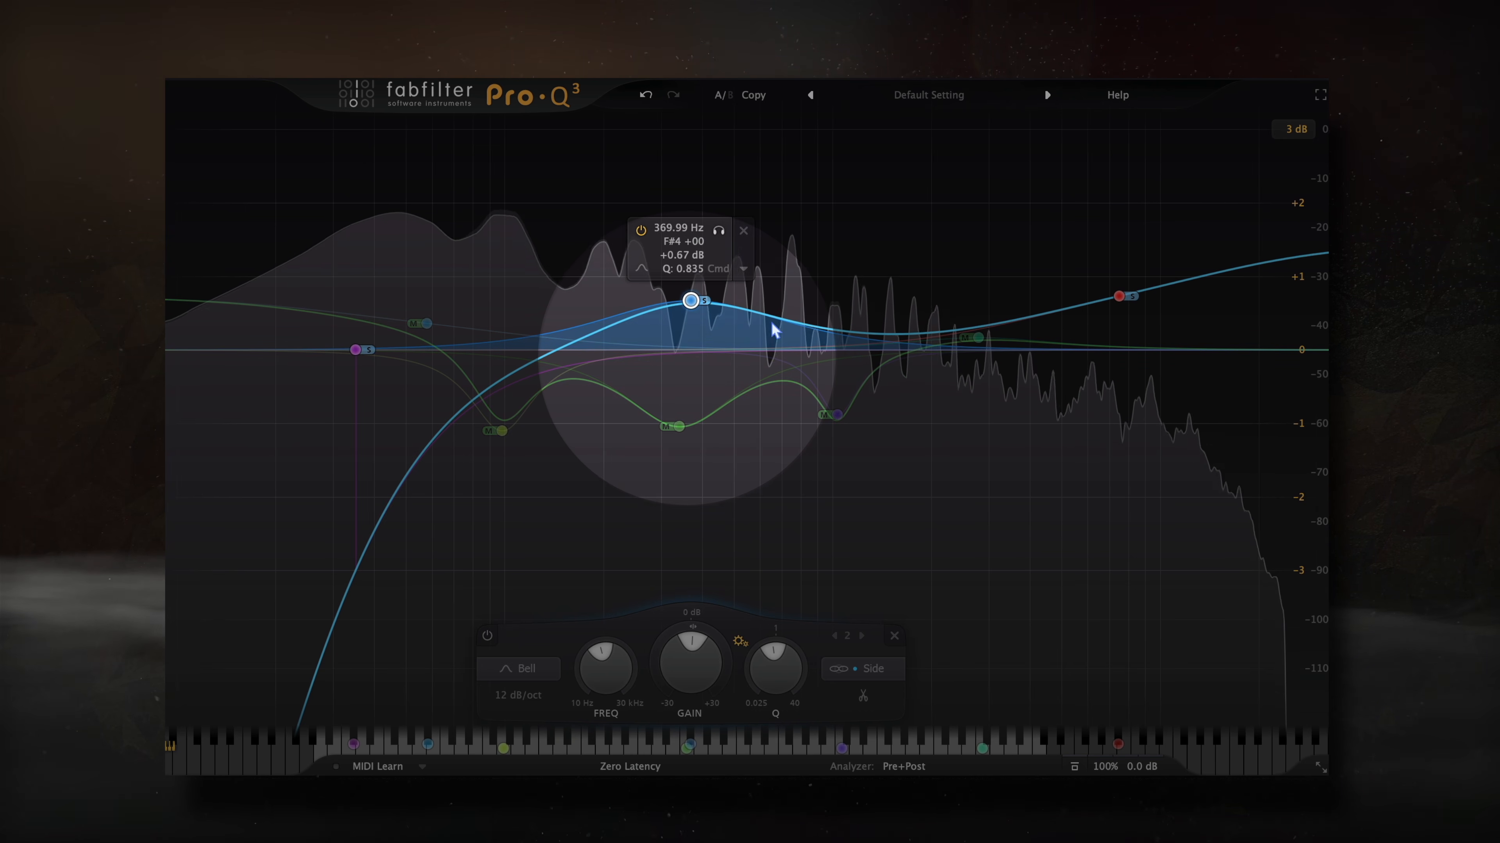
{"action": "mouse_move", "coordinate": [1172, 290]}
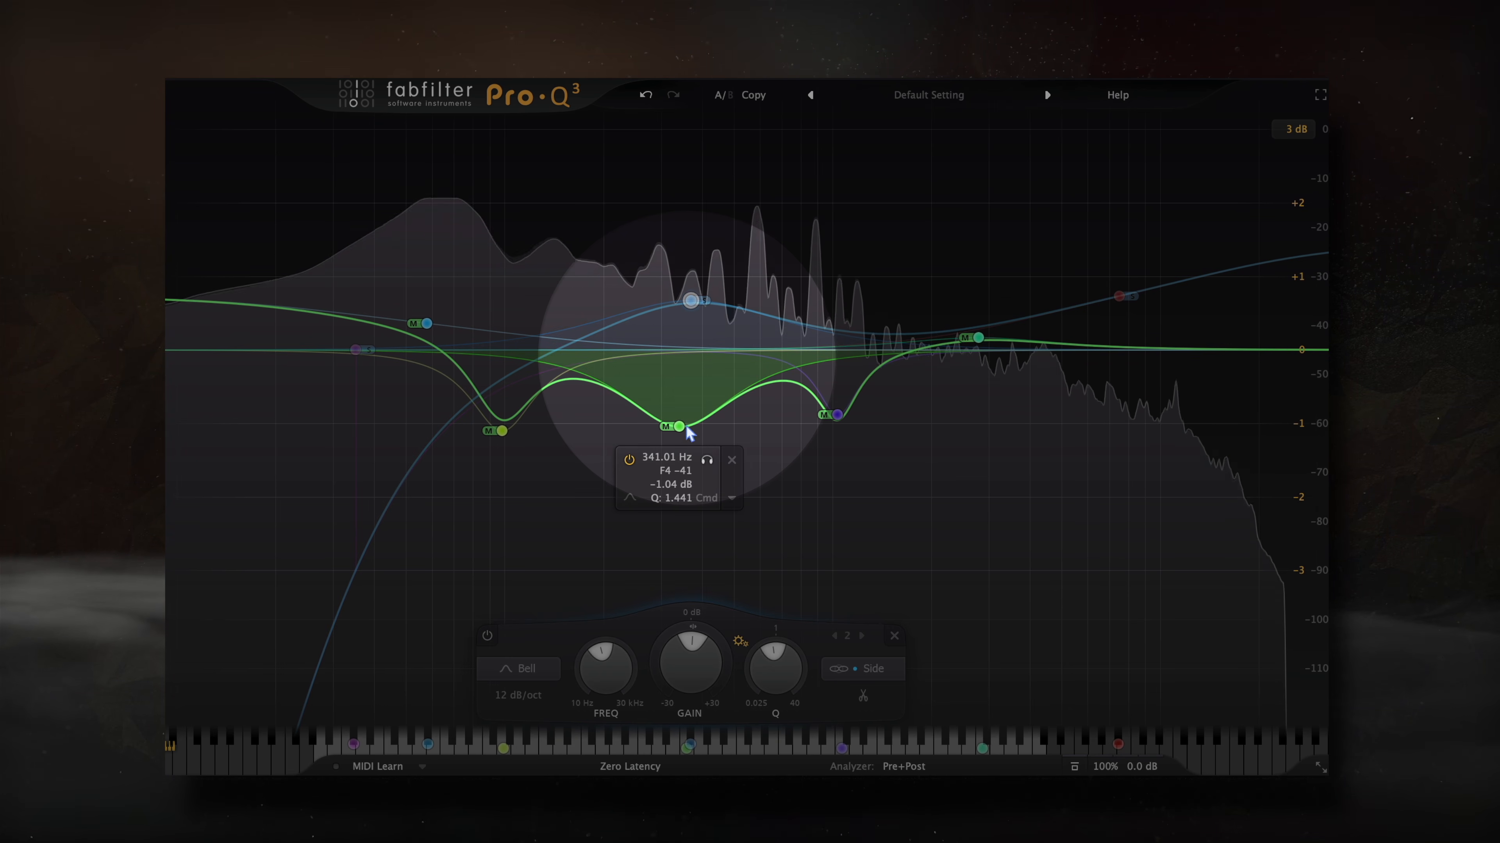
{"action": "mouse_move", "coordinate": [768, 384]}
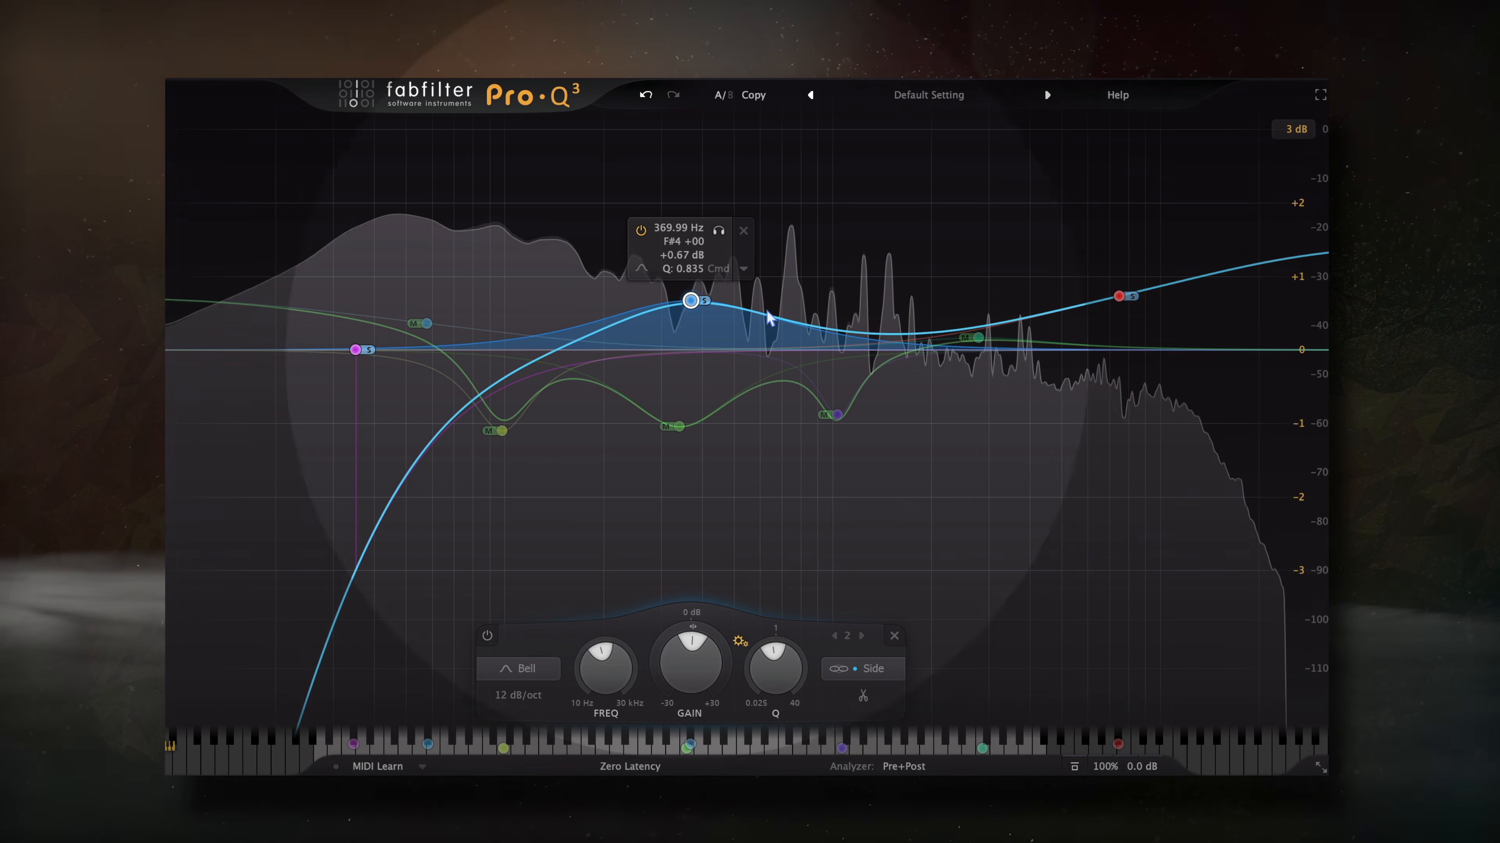
{"action": "left_click_drag", "start_coordinate": [568, 144], "coordinate": [788, 544]}
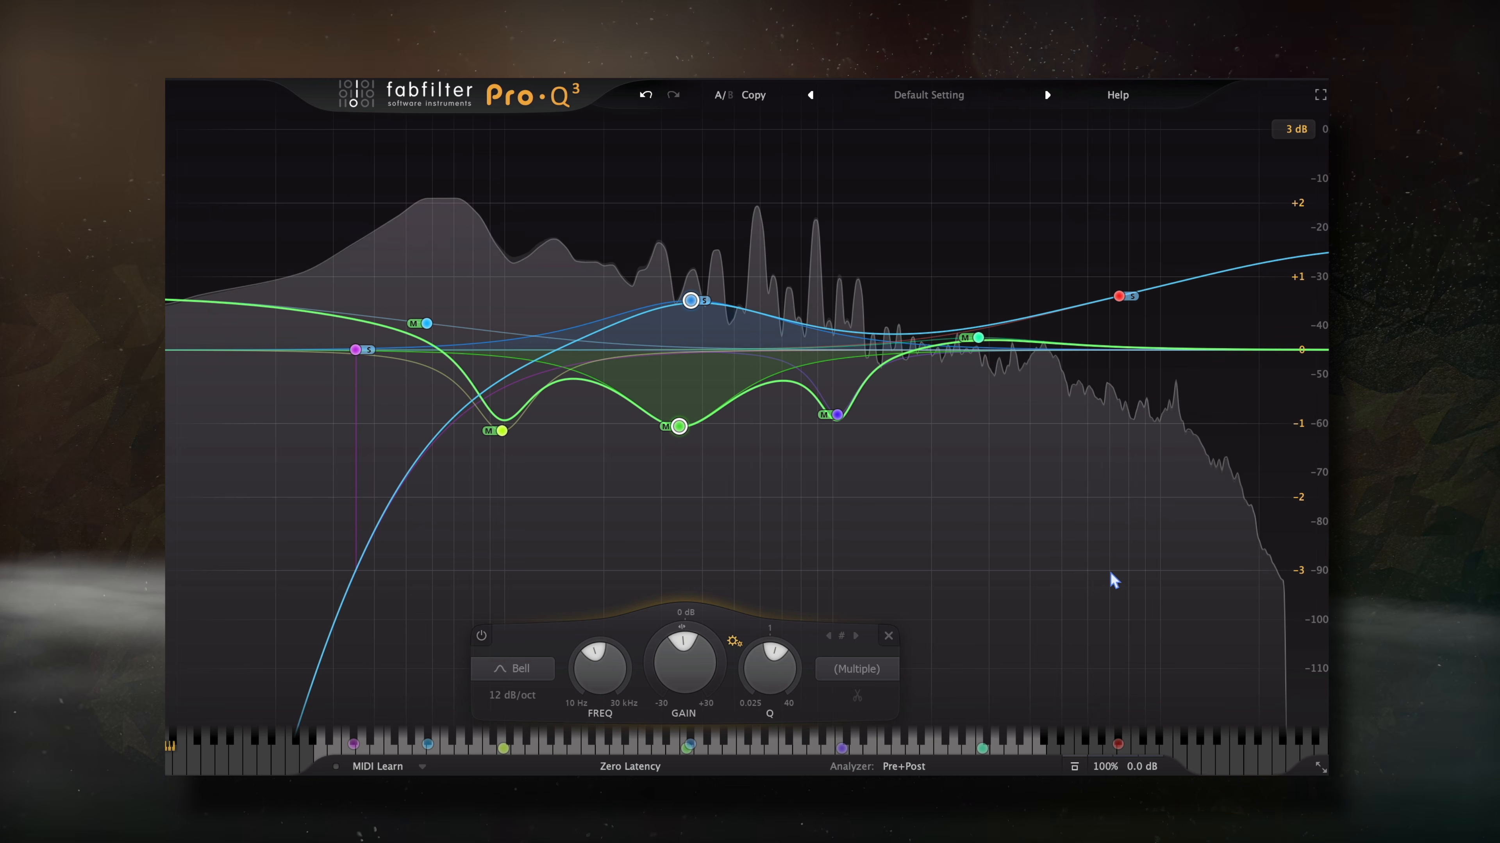
{"action": "mouse_move", "coordinate": [690, 747]}
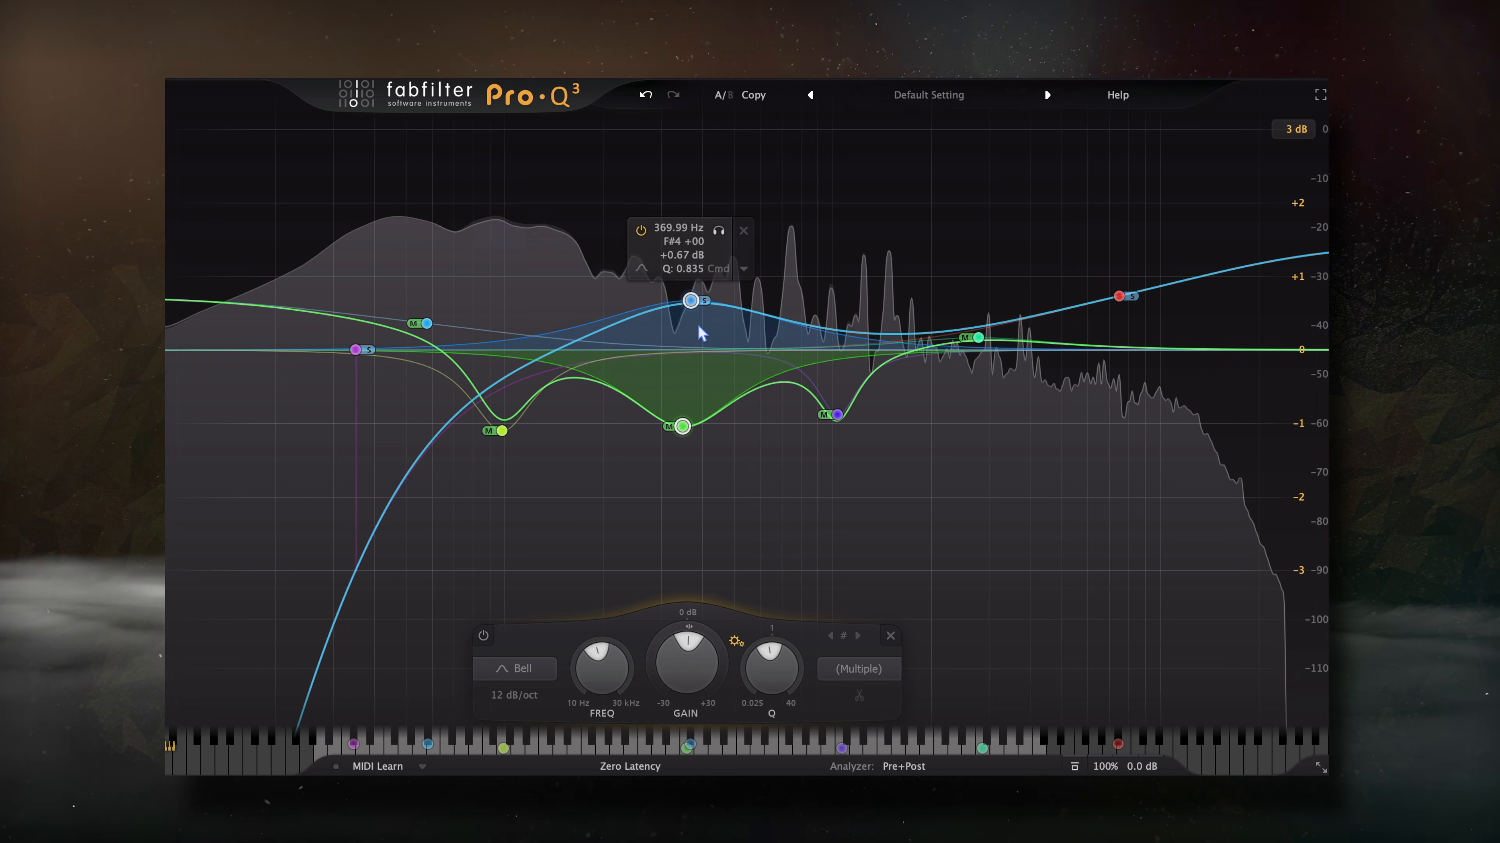
{"action": "left_click", "coordinate": [690, 301]}
{"action": "left_click", "coordinate": [427, 324]}
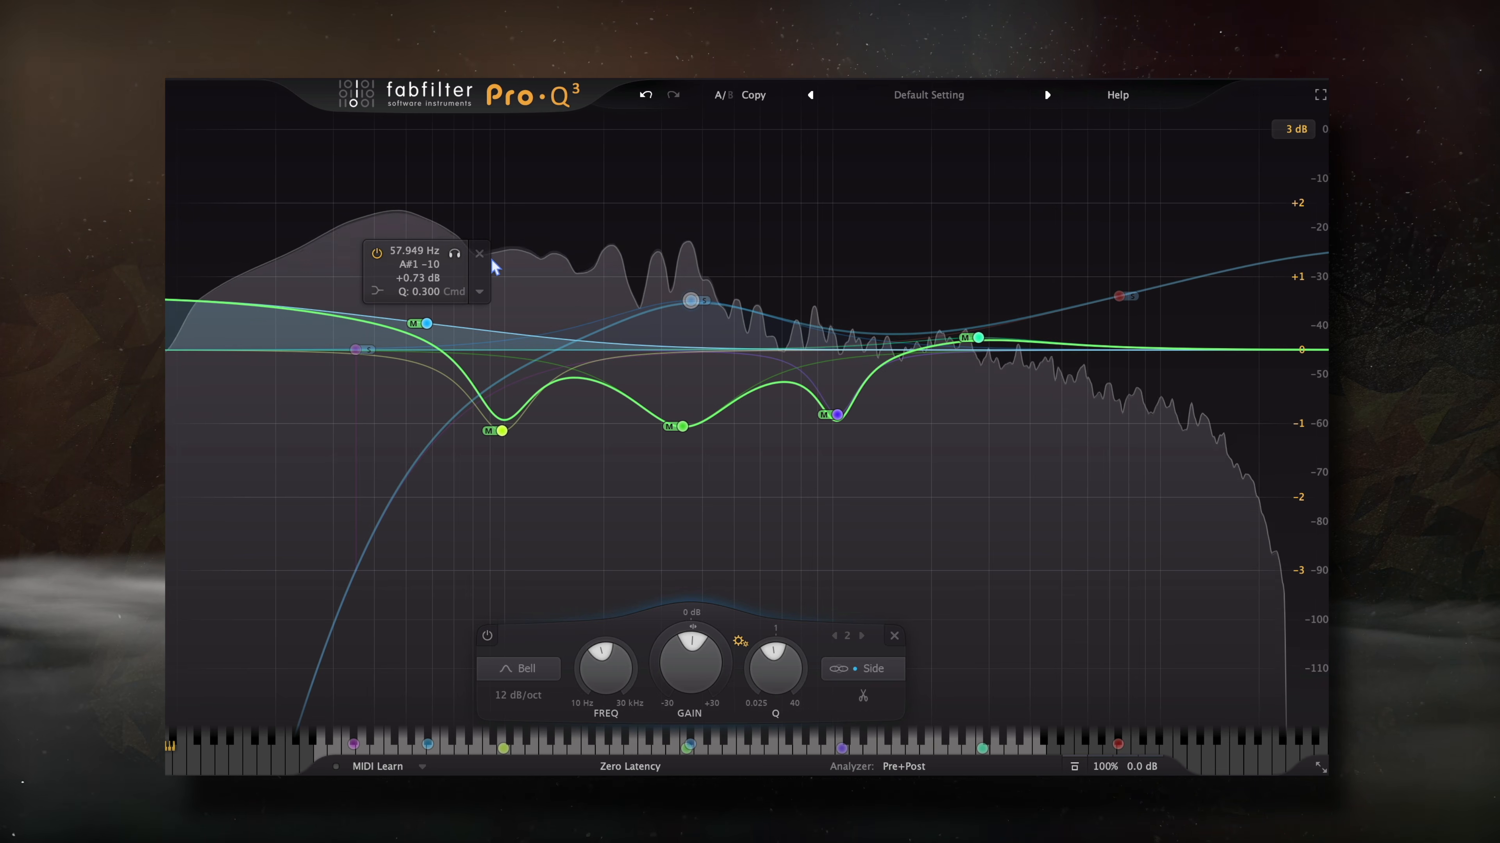
{"action": "left_click", "coordinate": [502, 431]}
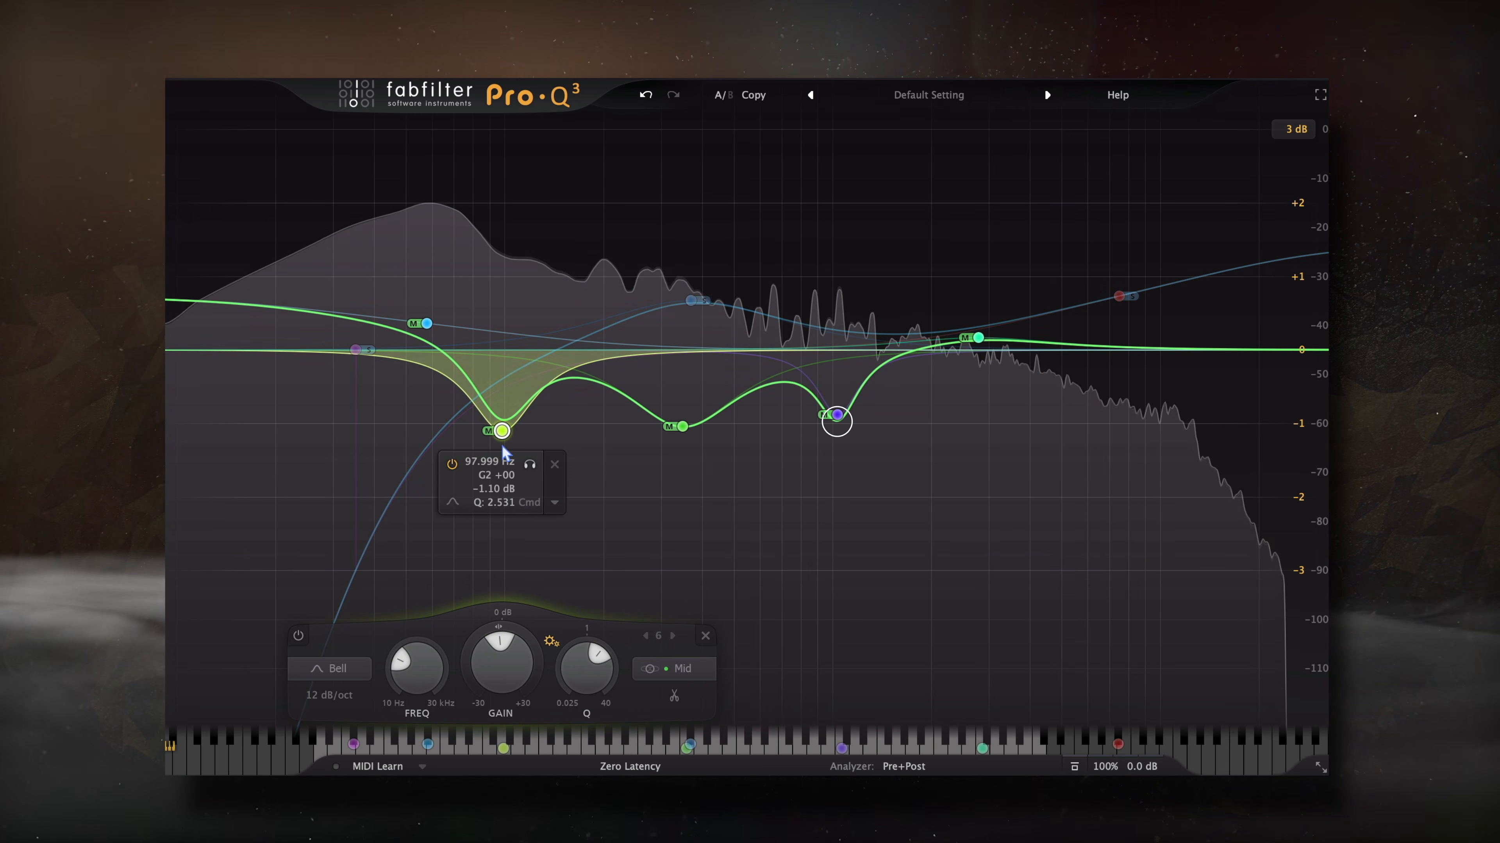
{"action": "left_click", "coordinate": [838, 415]}
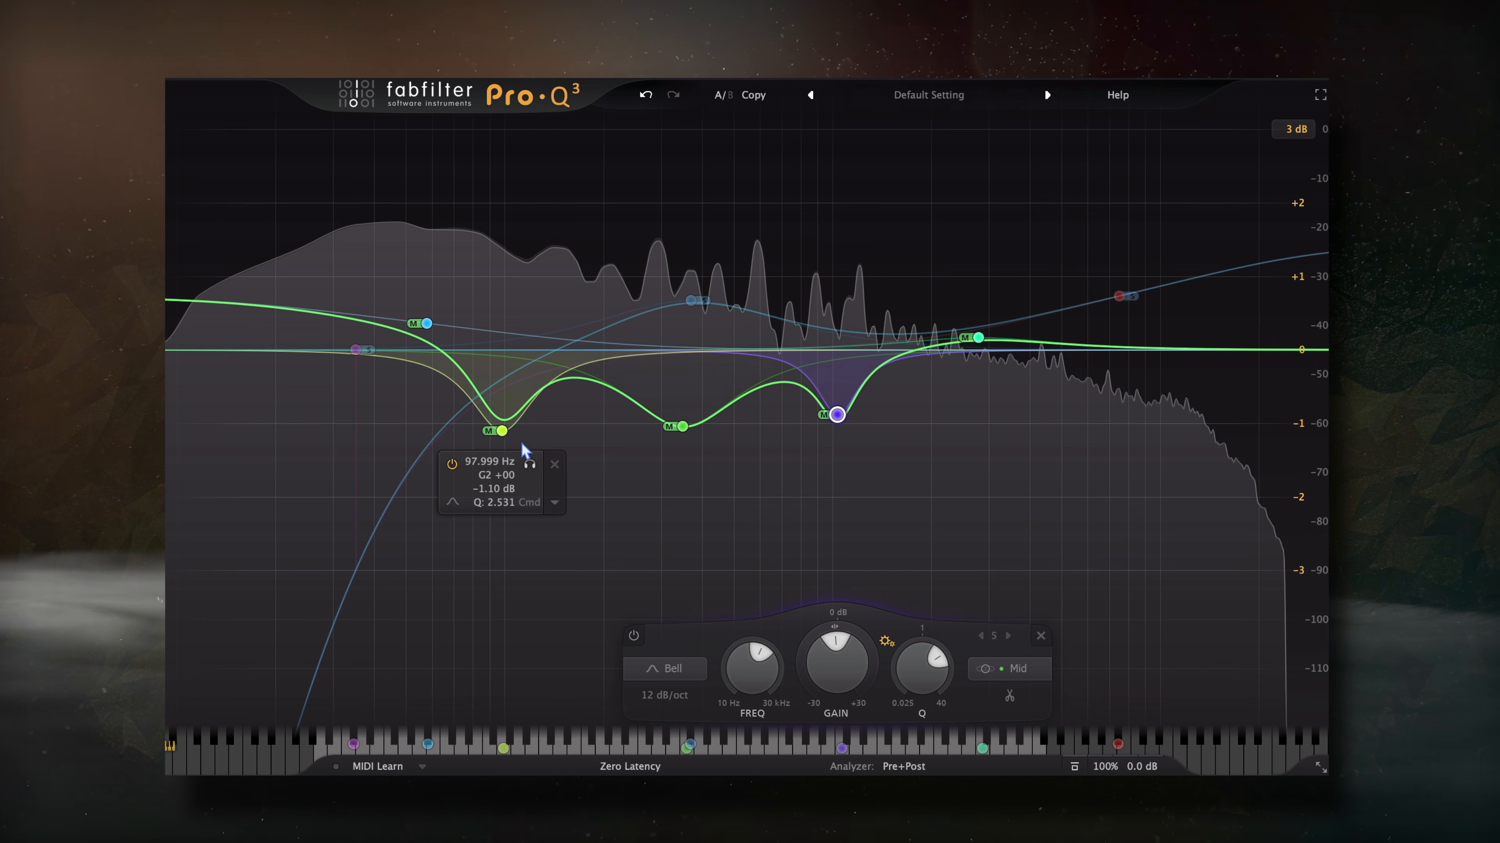
{"action": "left_click", "coordinate": [501, 431]}
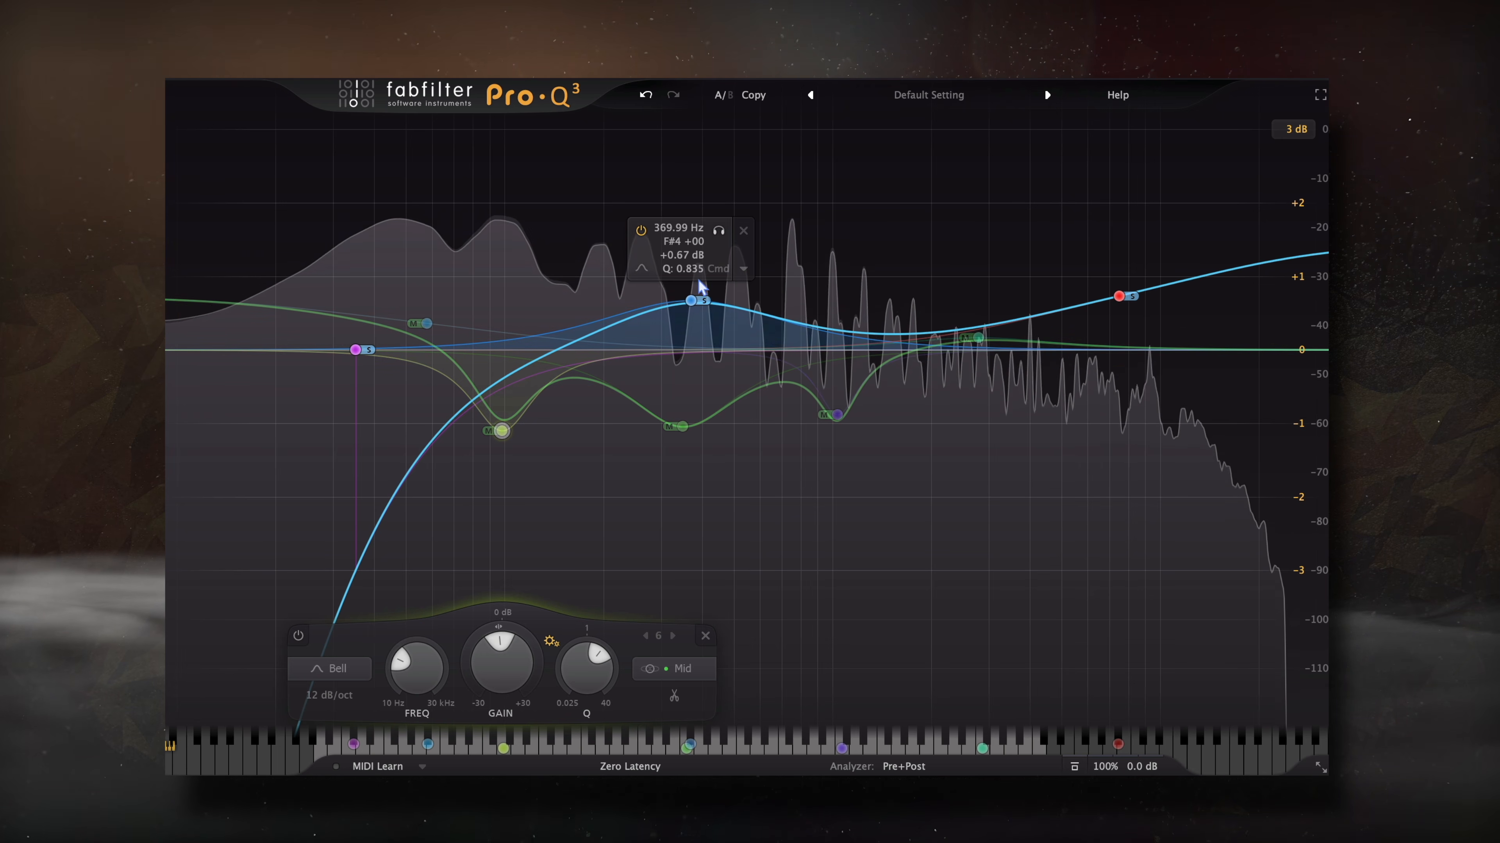
- Change Pro-Q 3's display range from 3 dB back to 12 dB
{"action": "left_click", "coordinate": [1292, 129]}
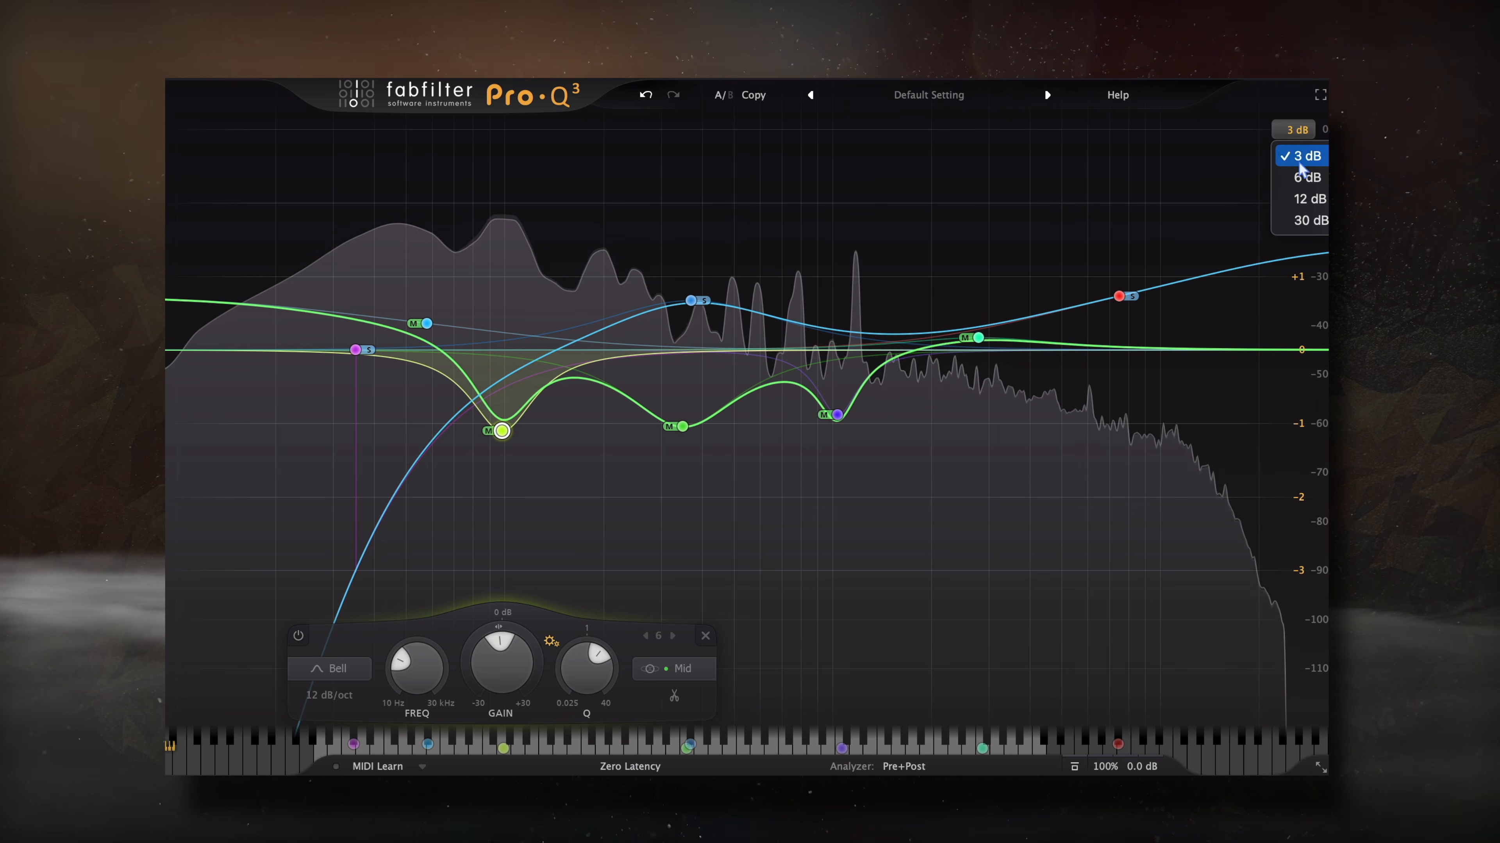
{"action": "left_click", "coordinate": [1296, 196]}
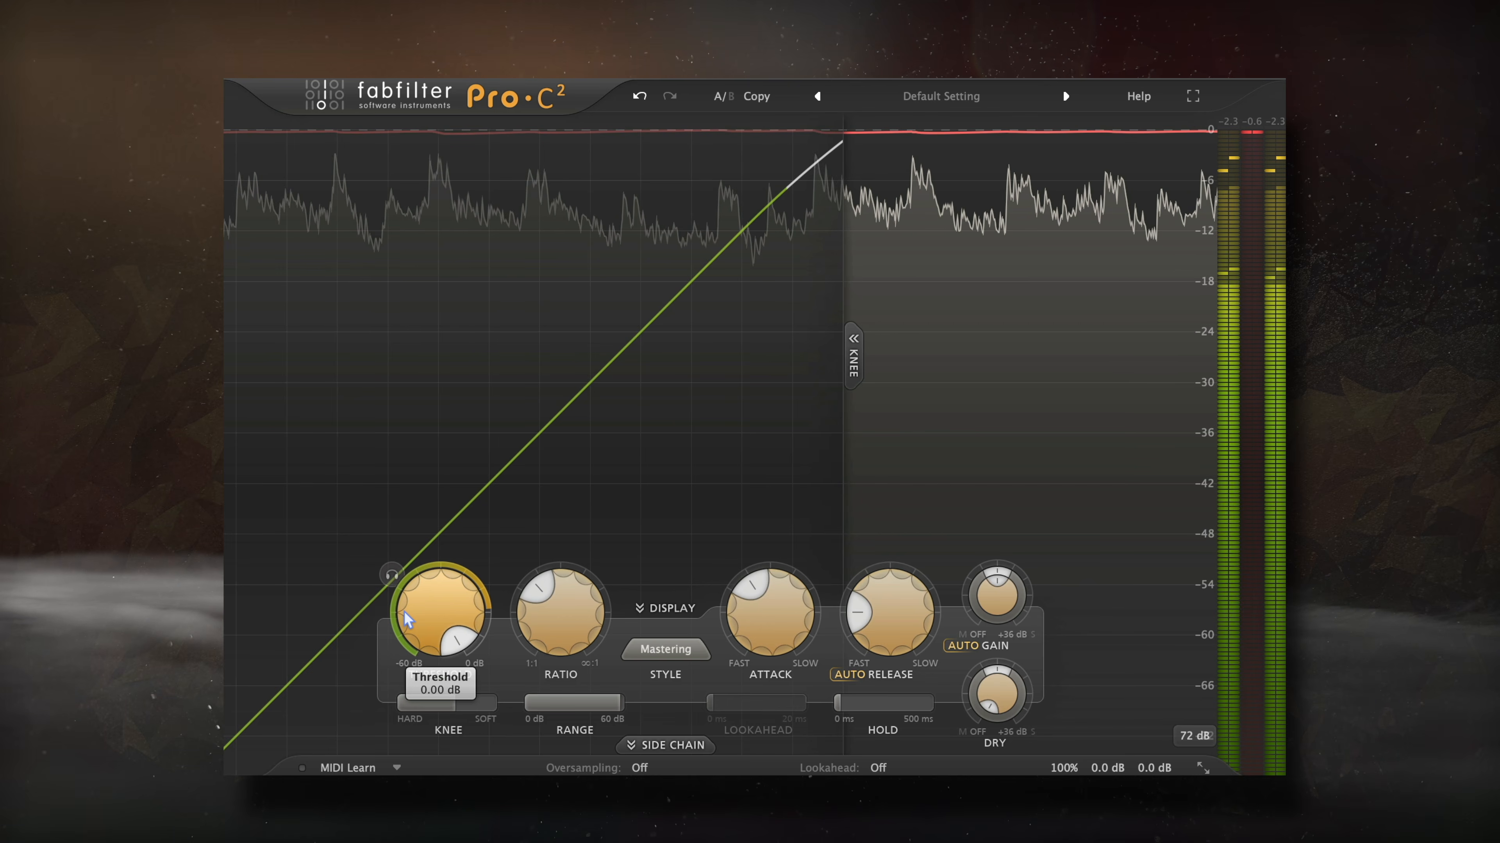
- Toggle Pro-C 2's bypass several times to compare, leaving the compressor enabled
{"action": "mouse_move", "coordinate": [446, 711]}
{"action": "mouse_move", "coordinate": [556, 607]}
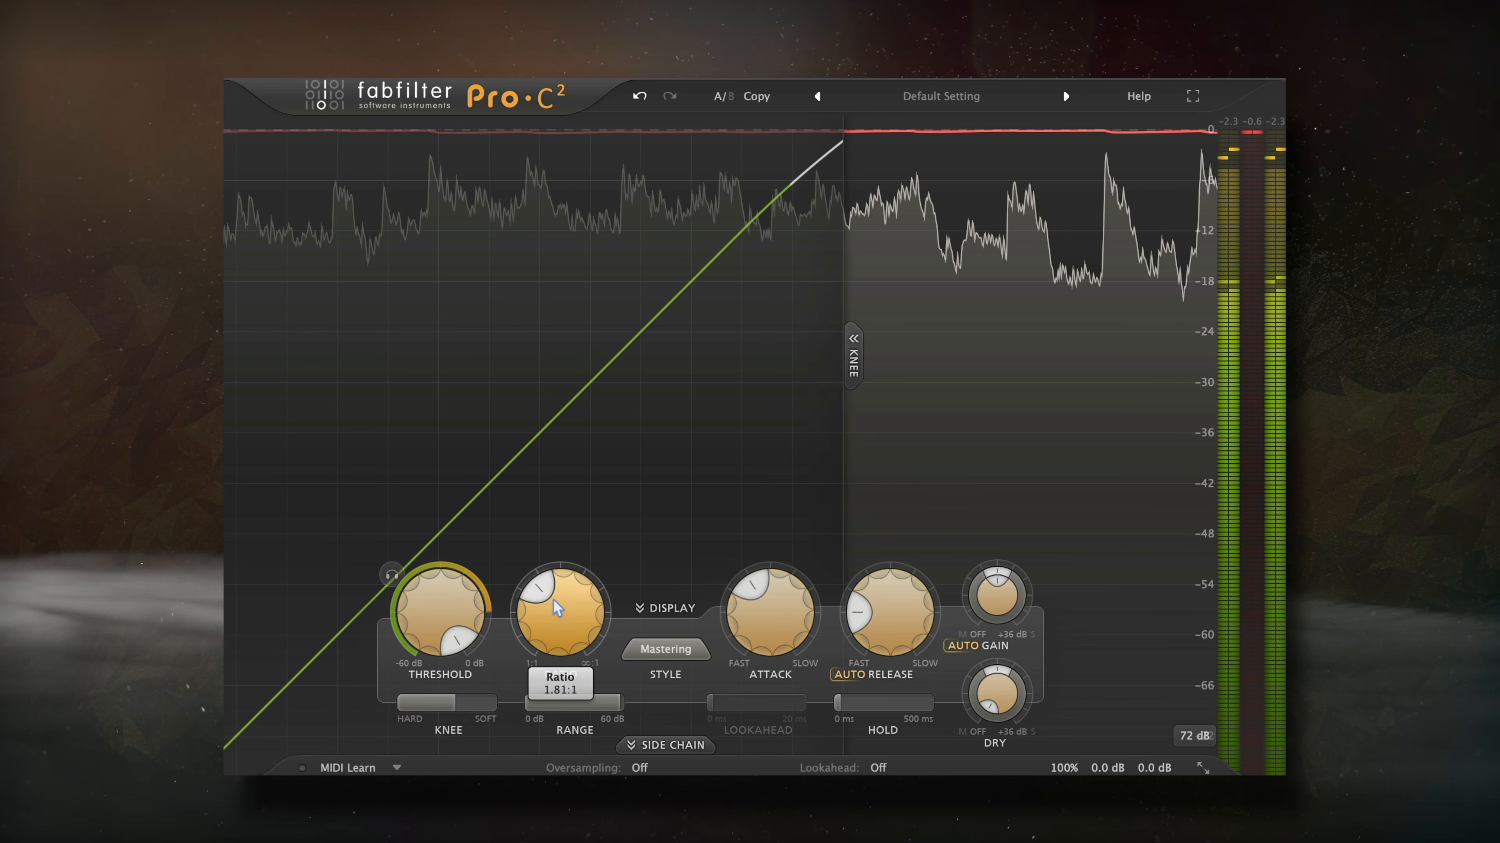
{"action": "mouse_move", "coordinate": [863, 620]}
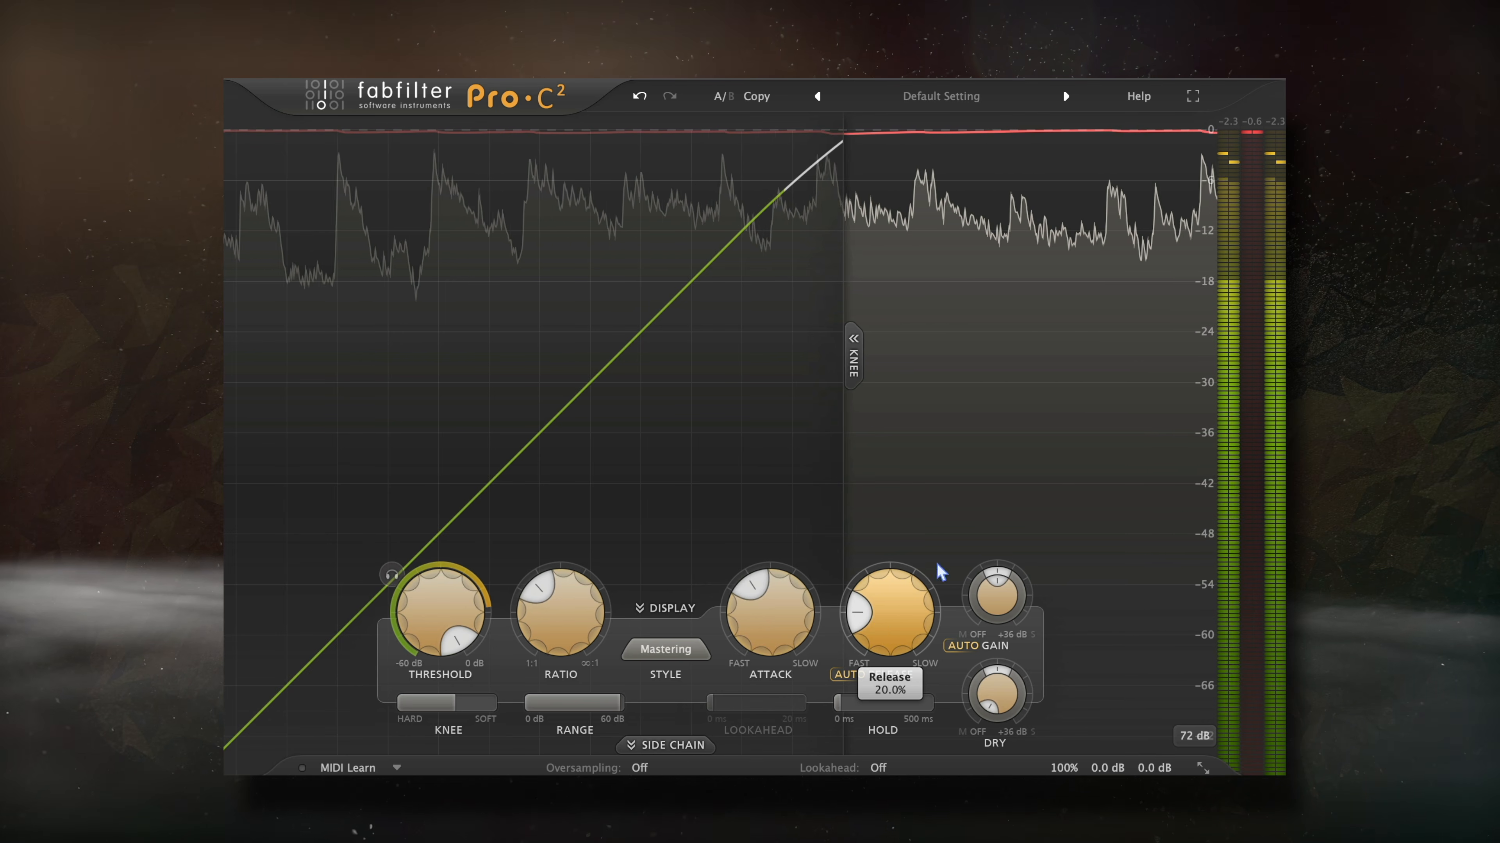
{"action": "mouse_move", "coordinate": [1062, 767]}
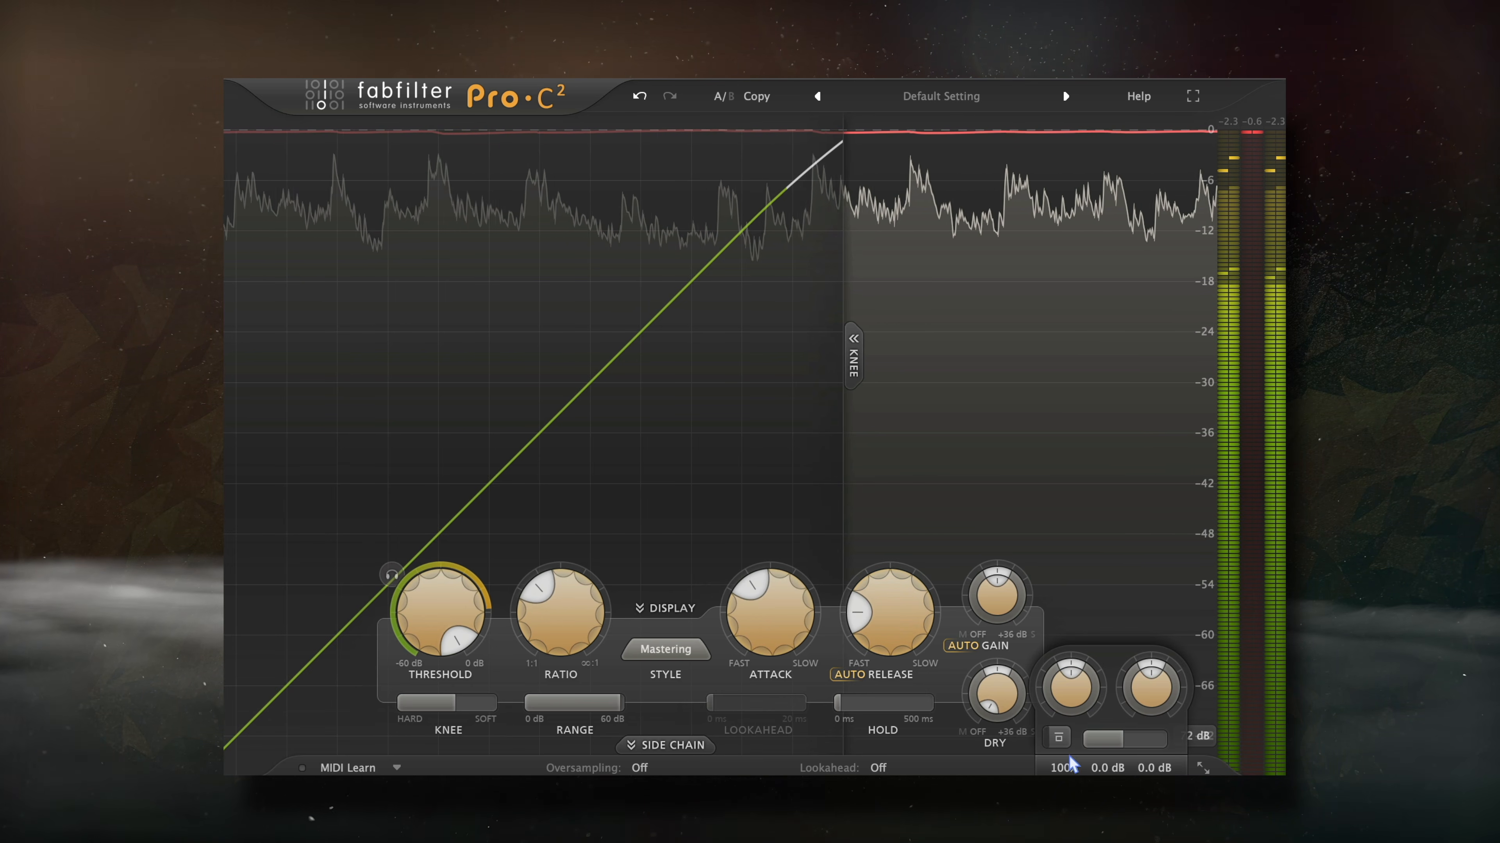
{"action": "left_click", "coordinate": [1056, 738]}
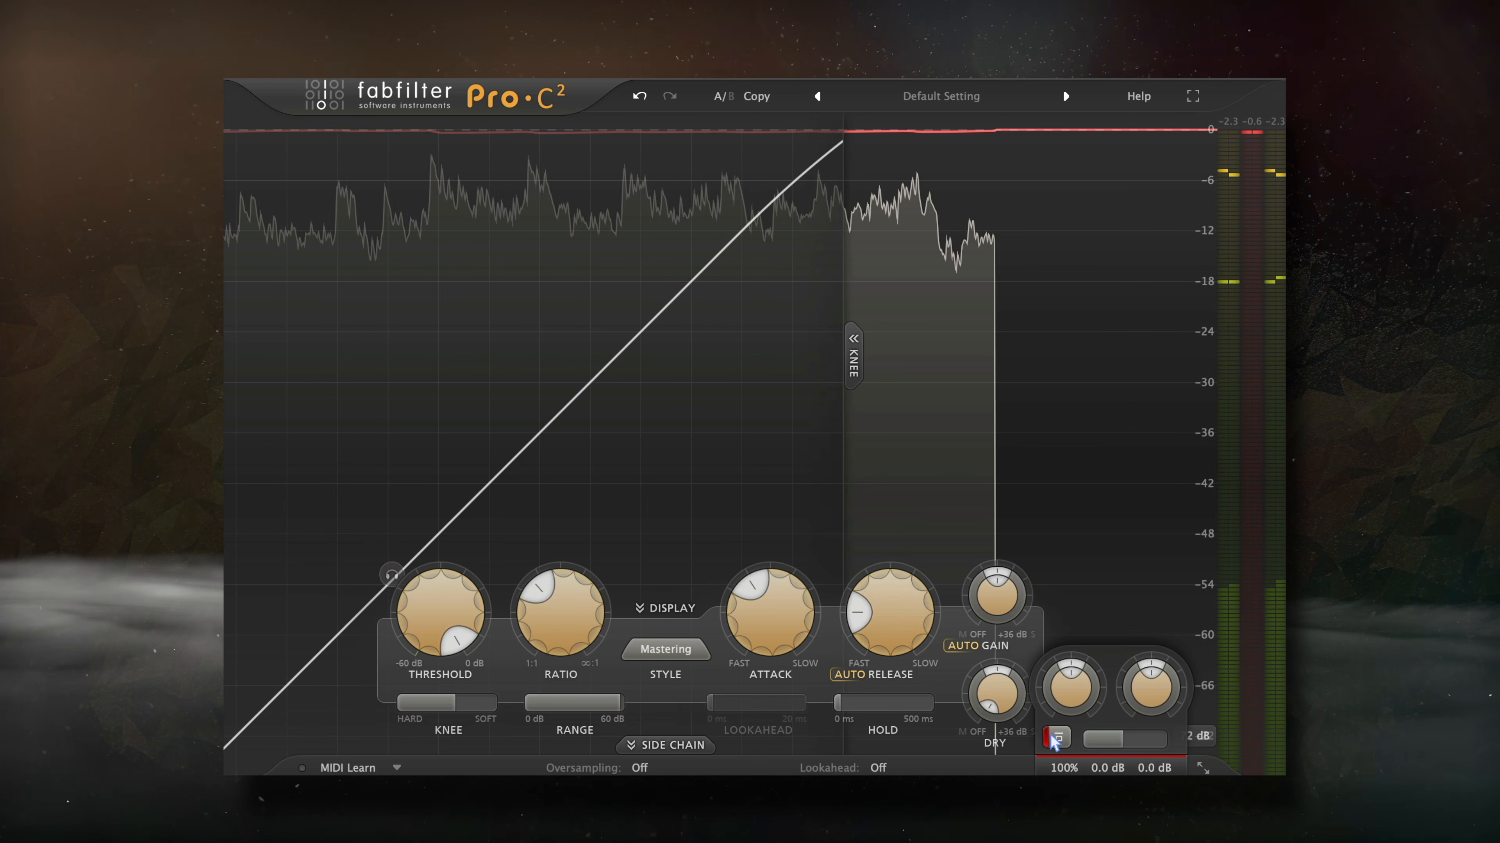
{"action": "left_click", "coordinate": [1057, 738]}
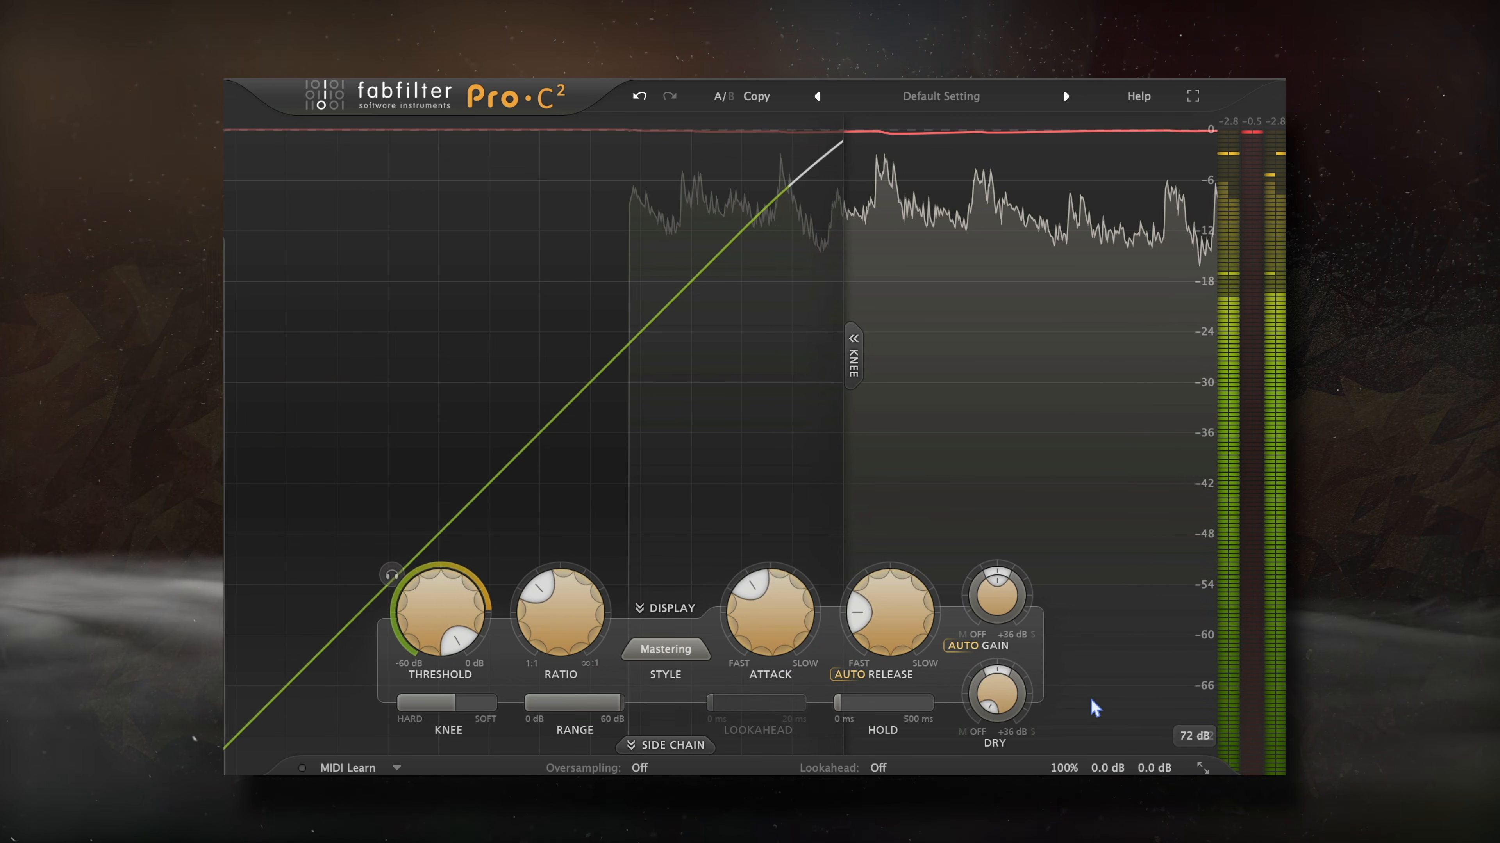
{"action": "mouse_move", "coordinate": [1091, 769]}
{"action": "left_click", "coordinate": [1057, 738]}
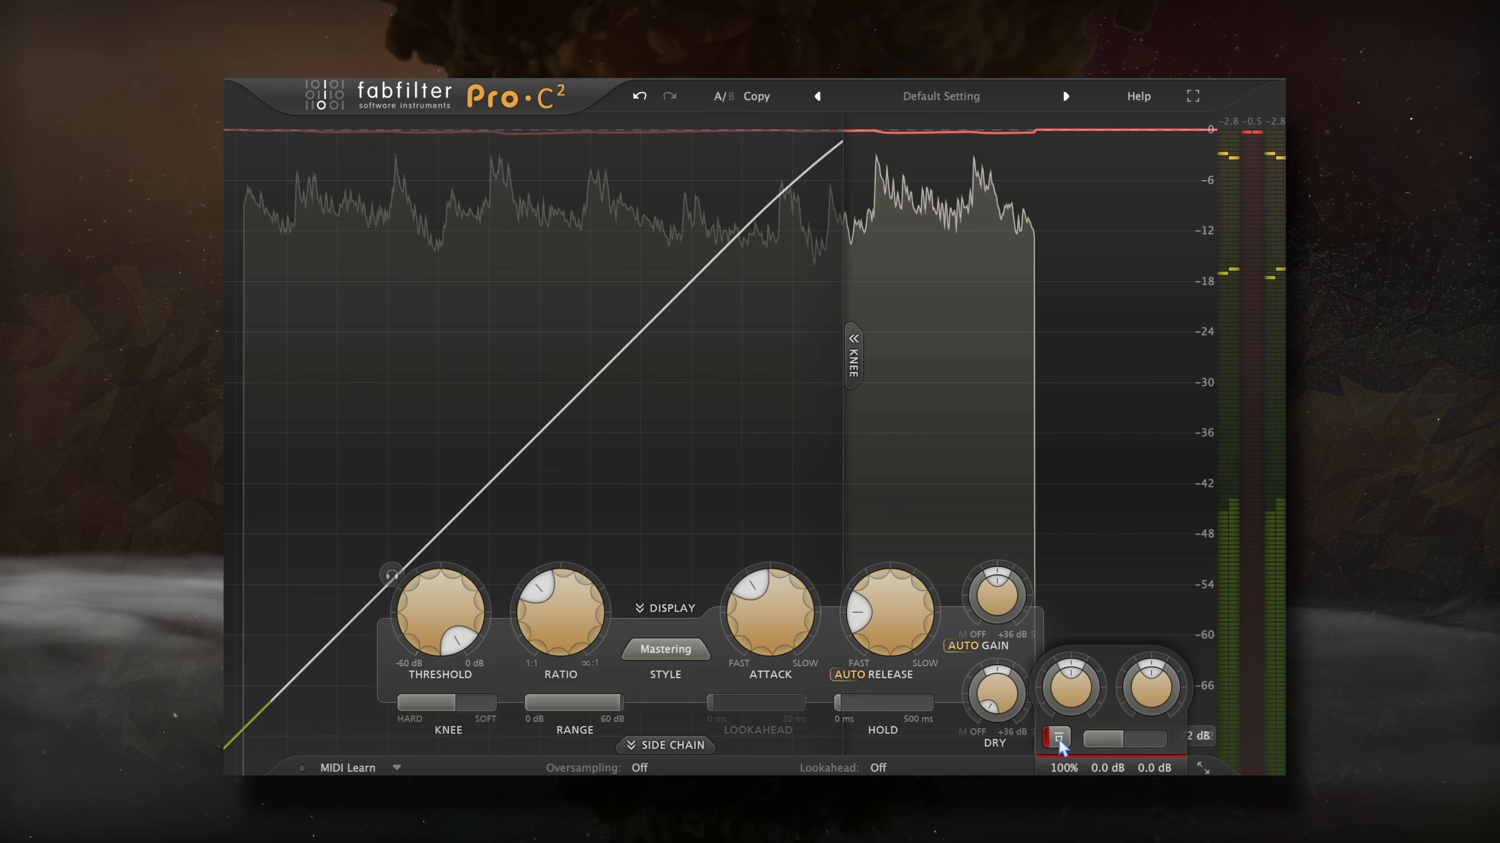
{"action": "left_click", "coordinate": [1058, 738]}
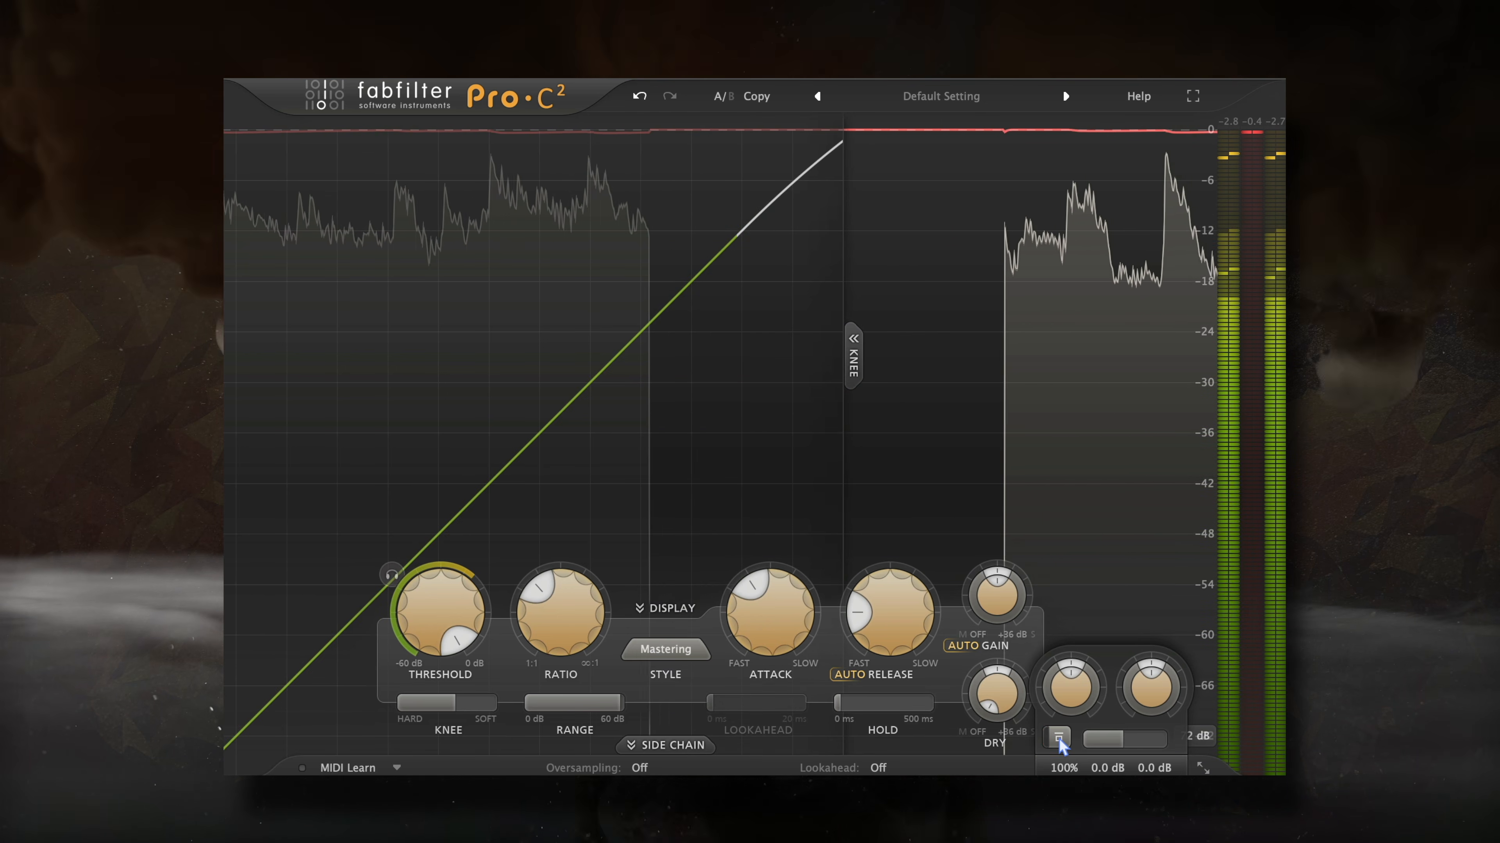
{"action": "left_click", "coordinate": [1058, 738]}
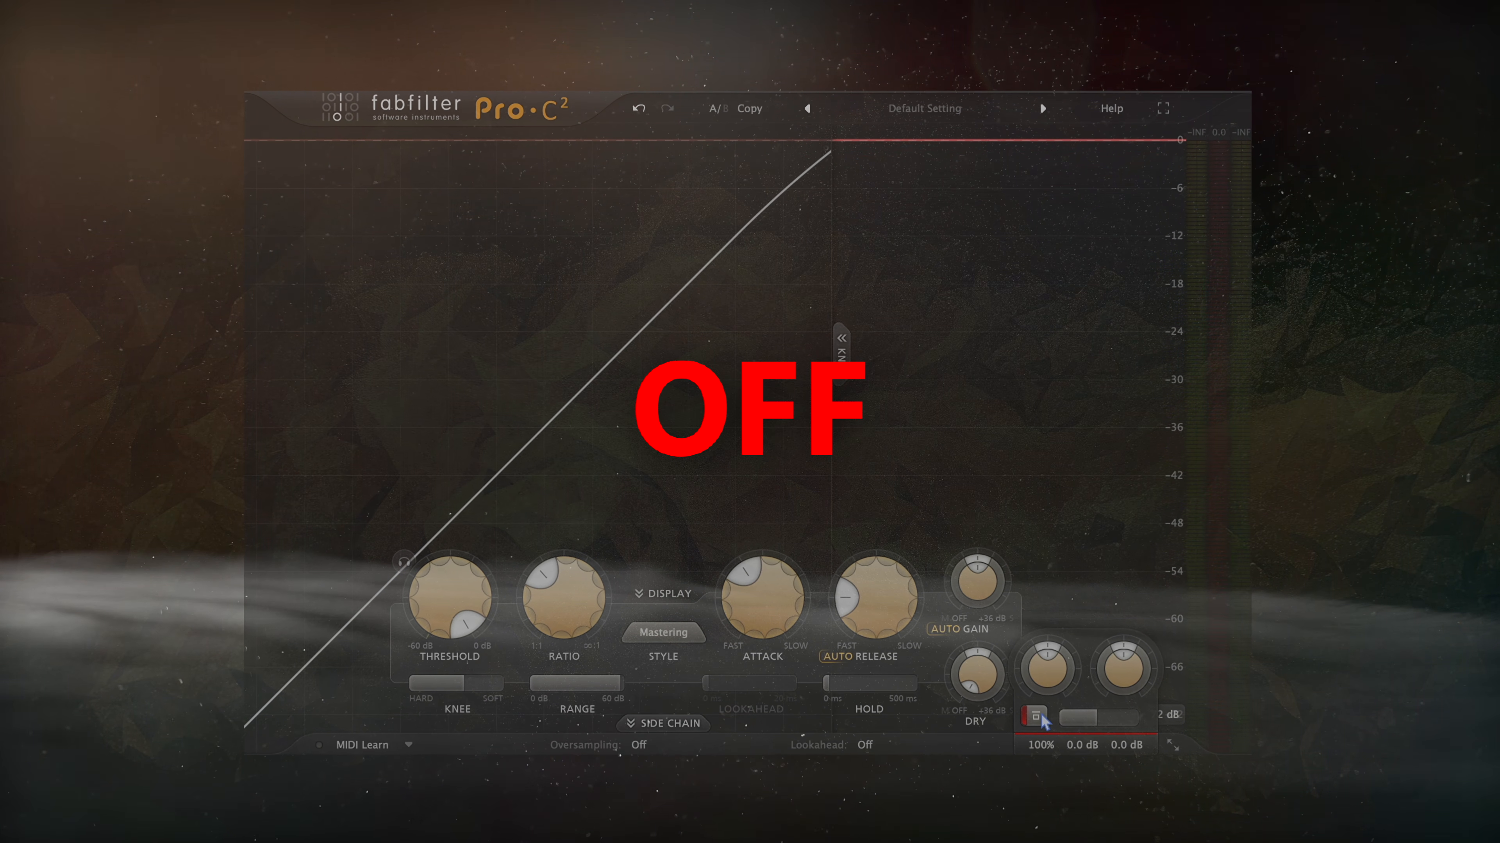
{"action": "left_click", "coordinate": [1032, 713]}
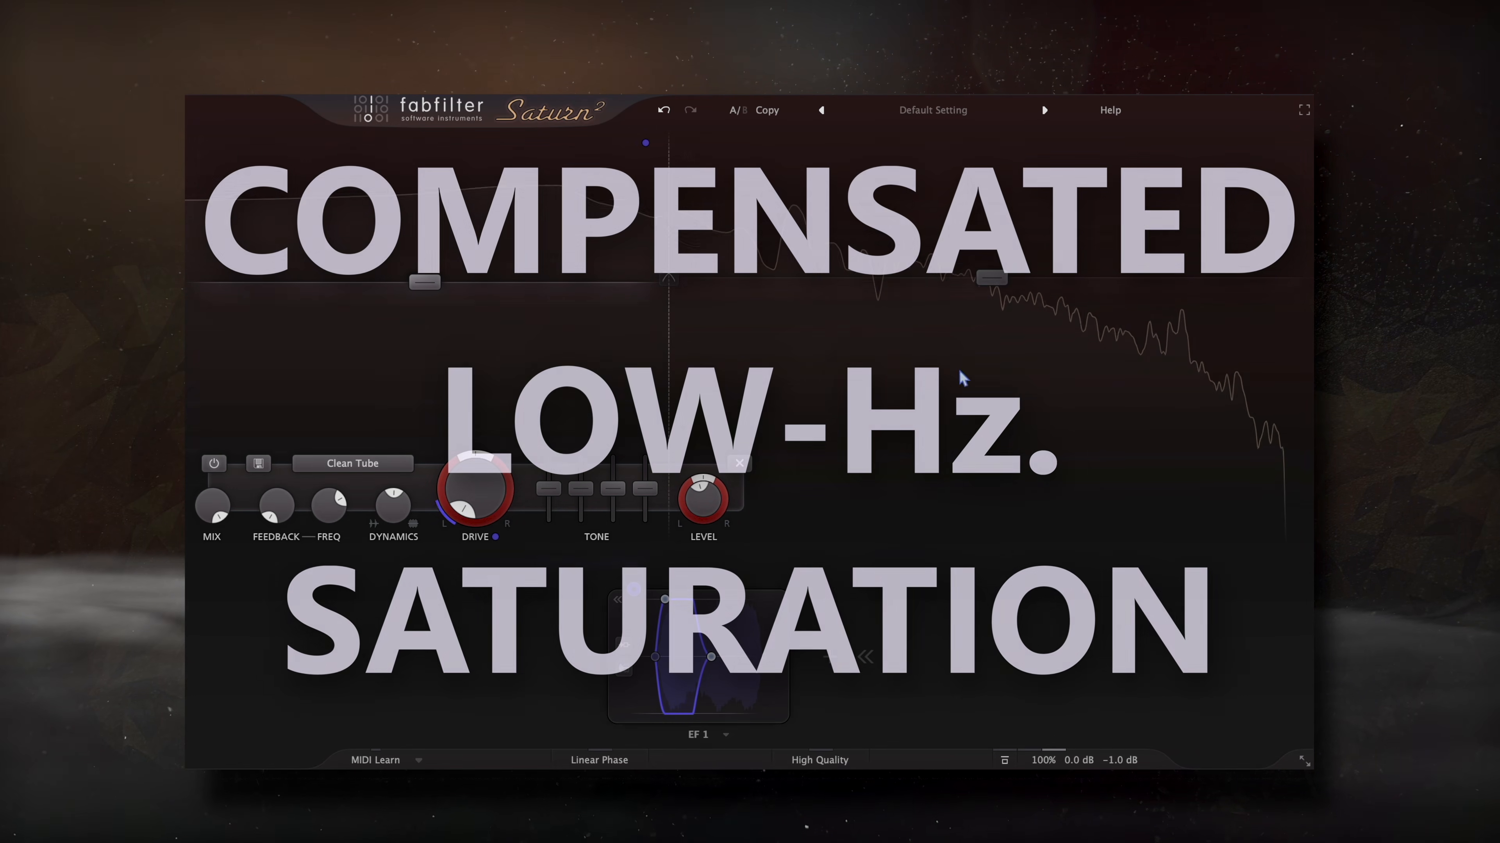
- Push the Warm Tape high band's Drive to 36.7%, then bypass that band
{"action": "left_click", "coordinate": [989, 286]}
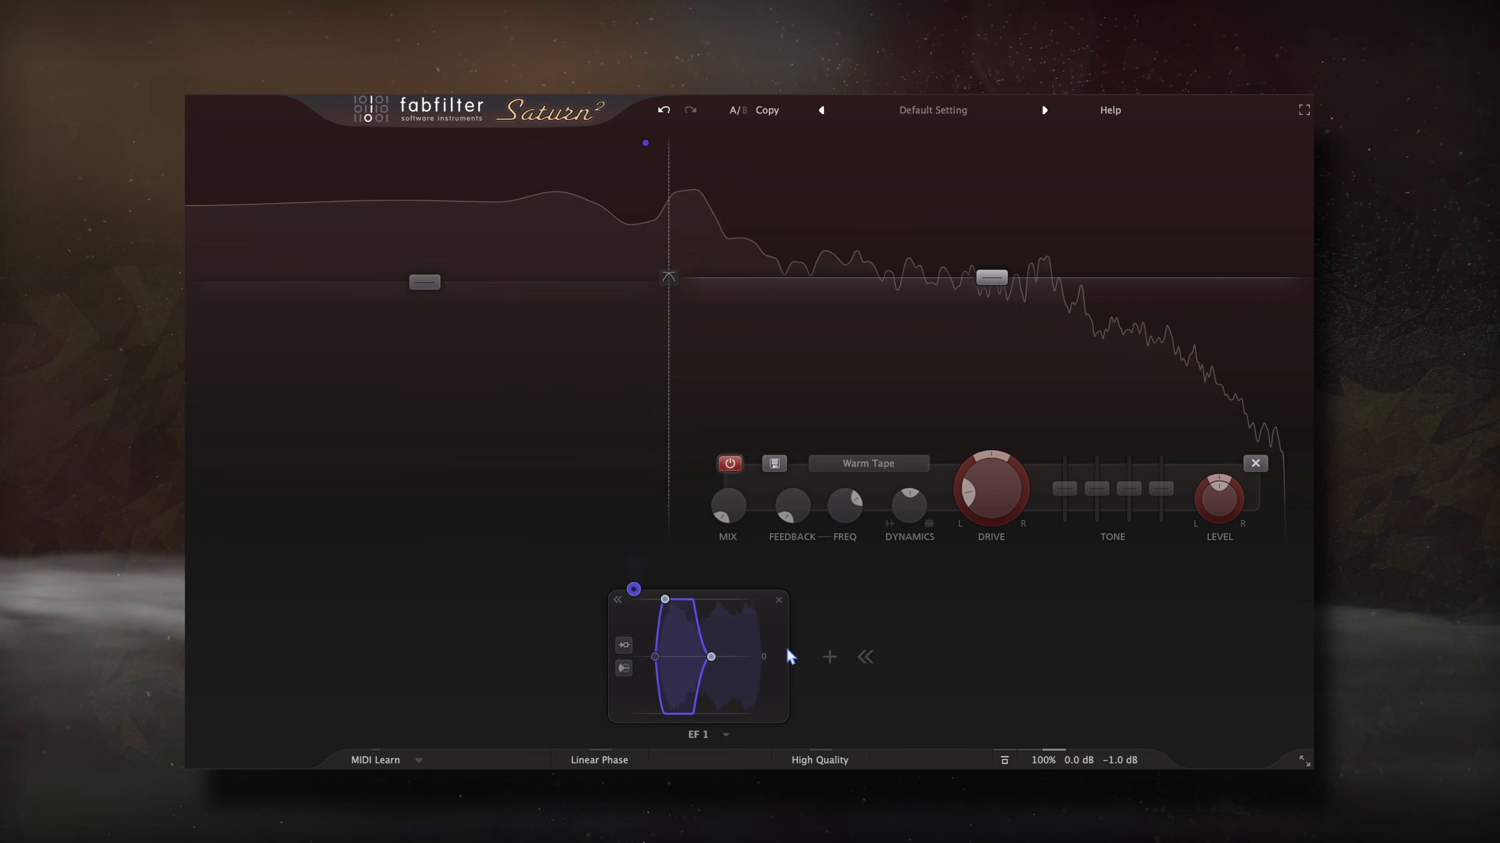
{"action": "mouse_move", "coordinate": [980, 505]}
{"action": "left_mouse_down"}
{"action": "mouse_move", "coordinate": [980, 486]}
{"action": "mouse_move", "coordinate": [1001, 480]}
{"action": "mouse_move", "coordinate": [973, 483]}
{"action": "mouse_move", "coordinate": [972, 503]}
{"action": "left_mouse_up"}
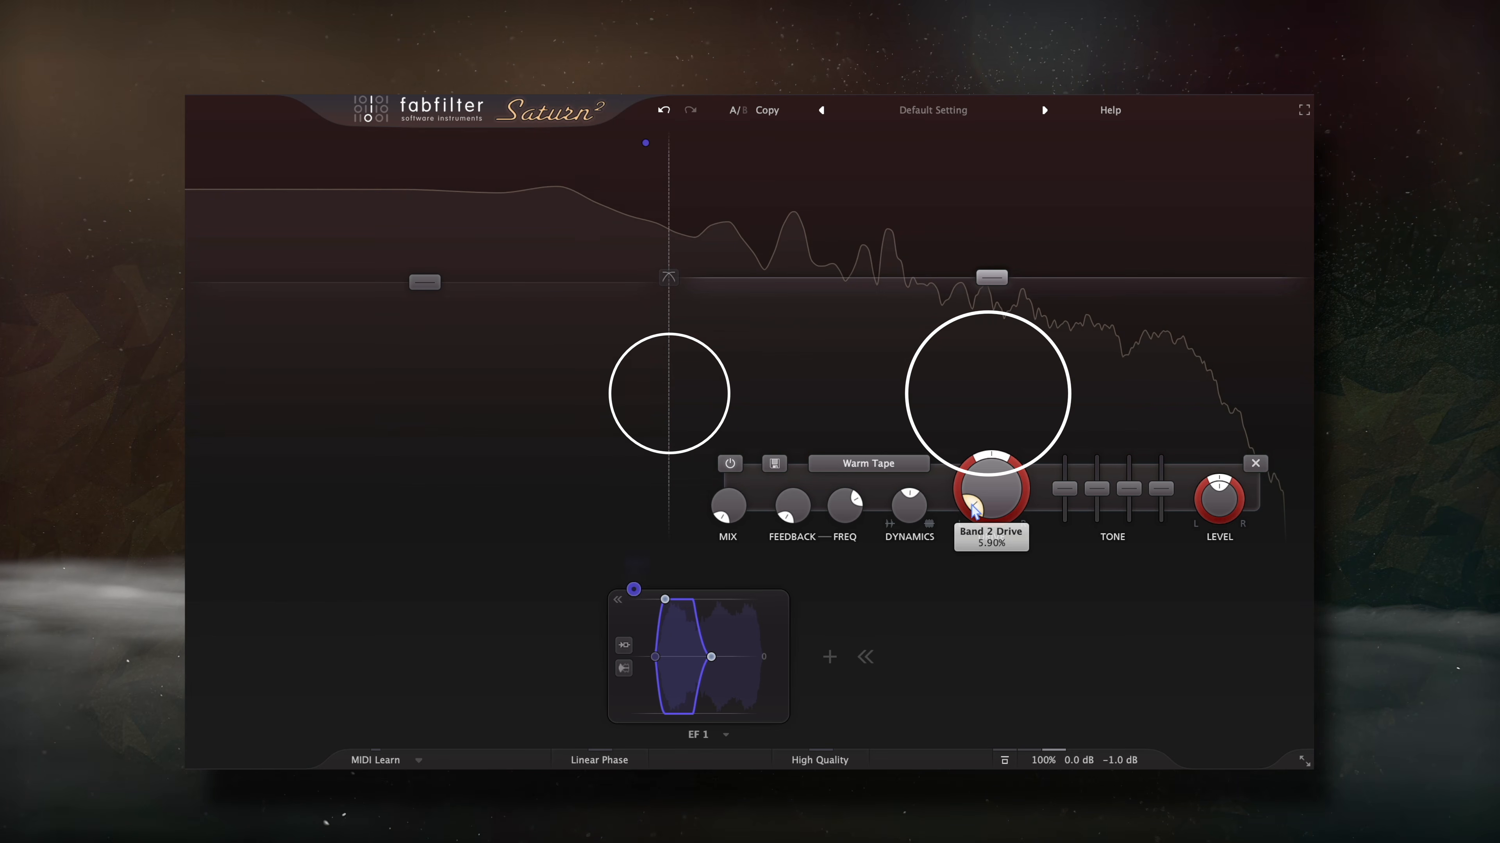
{"action": "left_click", "coordinate": [730, 463]}
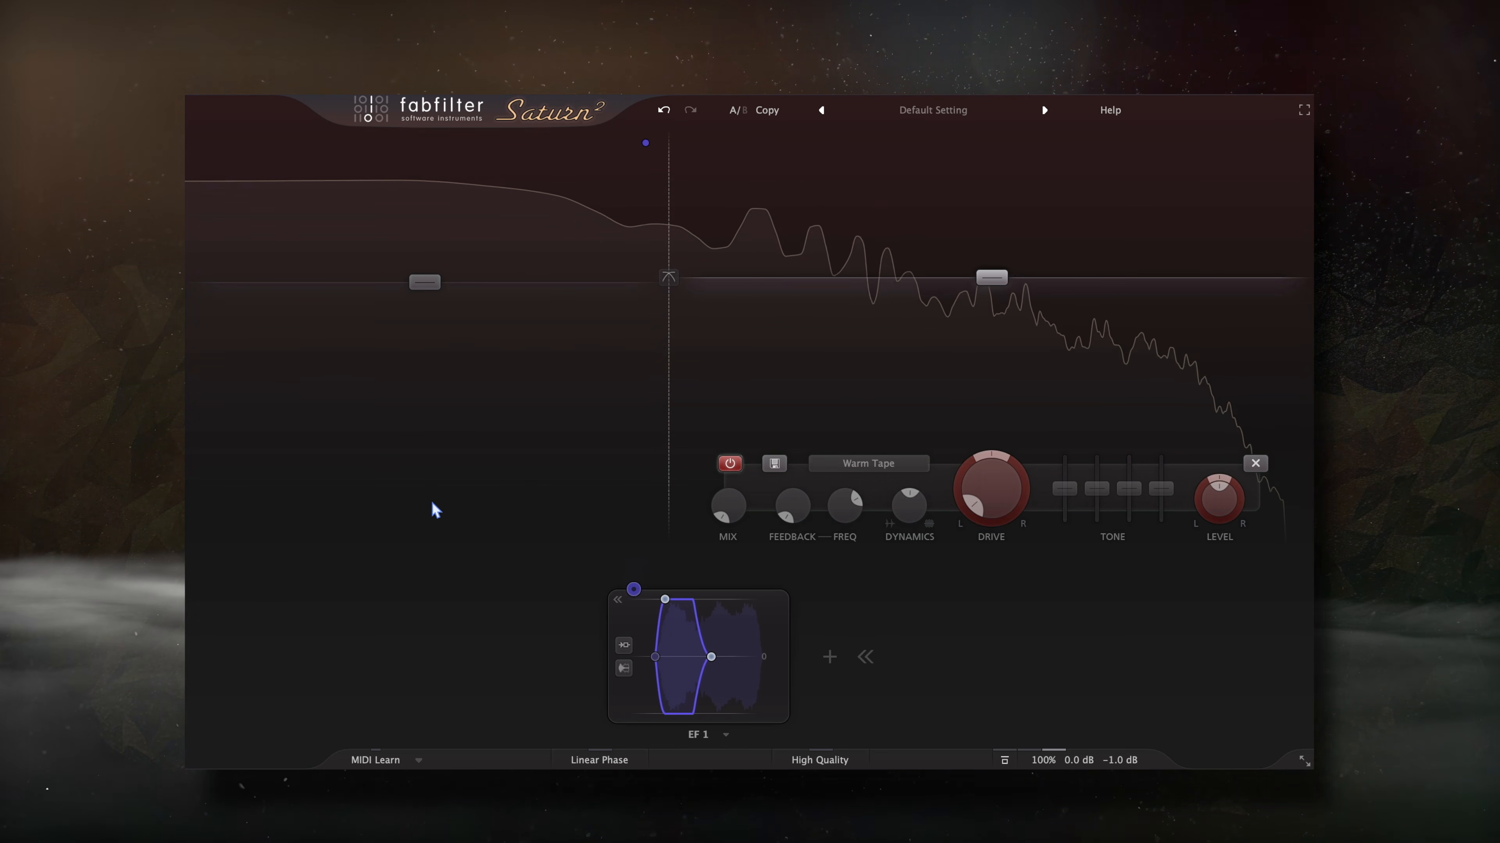
{"action": "mouse_move", "coordinate": [412, 528]}
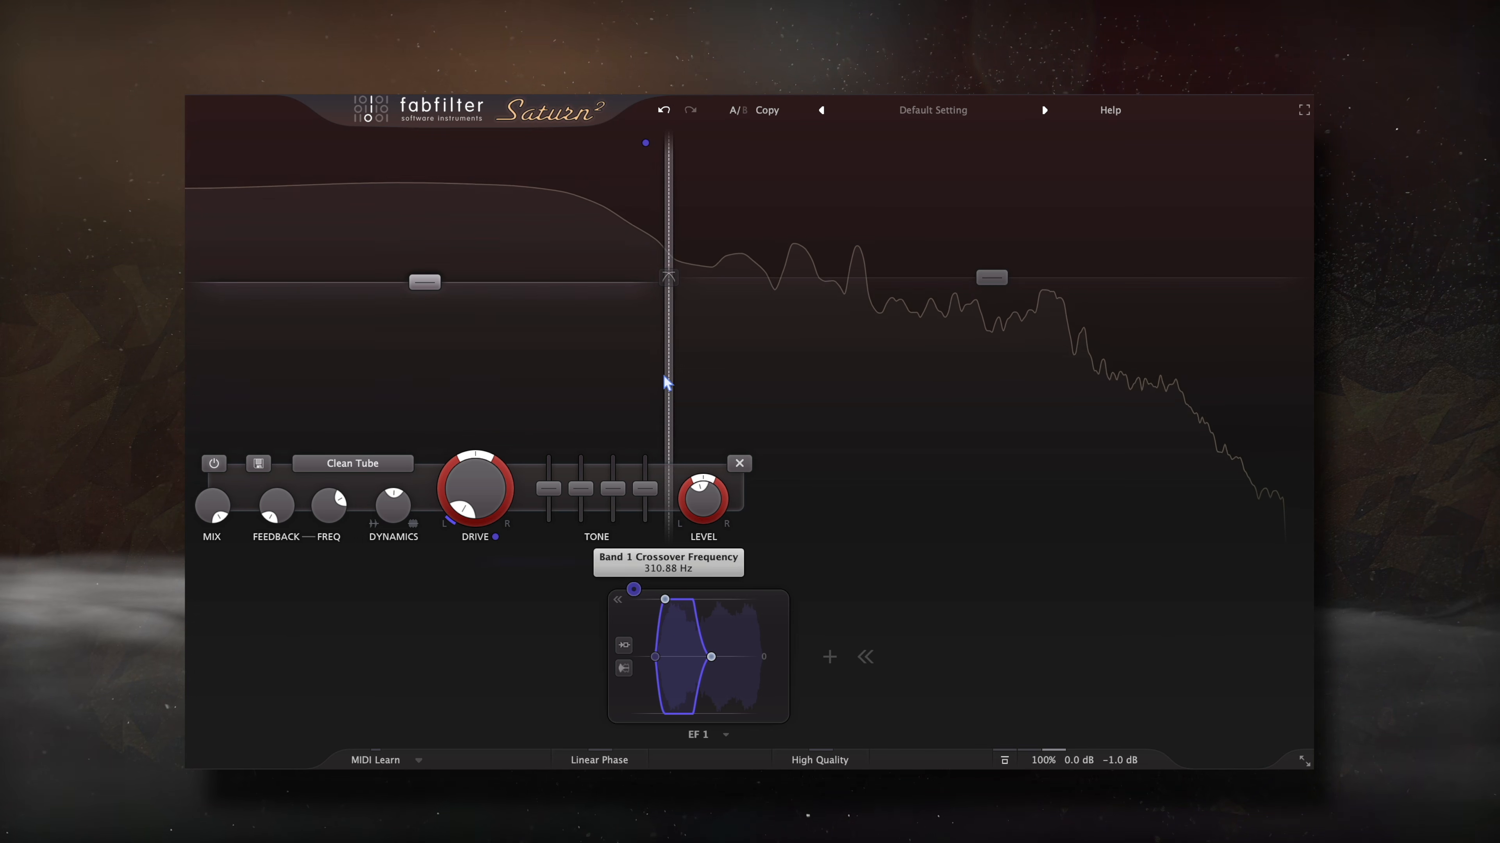
- Move the low crossover to about 326 Hz and route EF 1 to the Clean Tube band's Drive
{"action": "left_click_drag", "start_coordinate": [666, 251], "coordinate": [664, 243]}
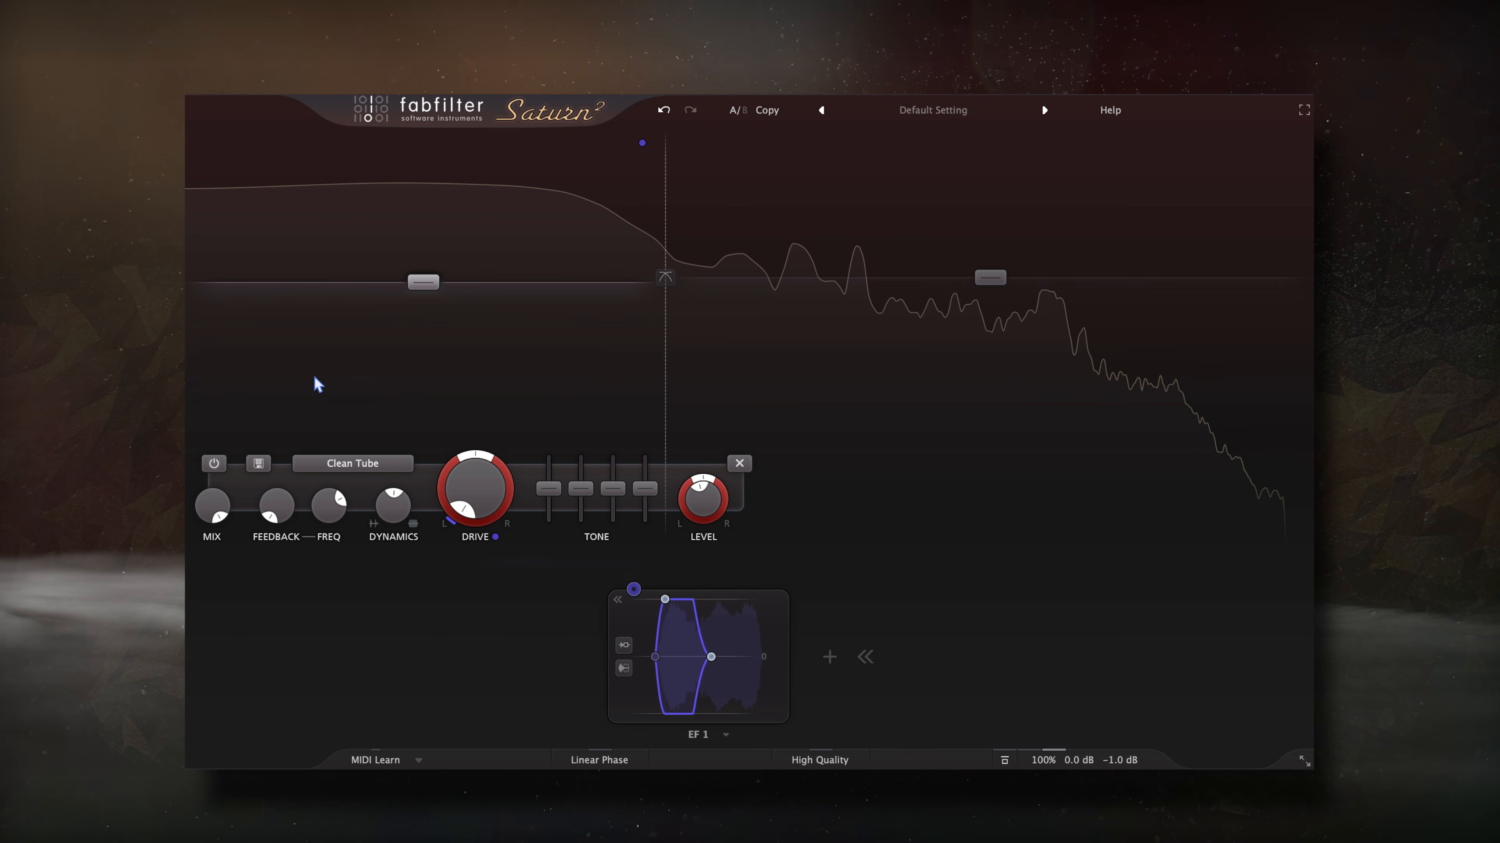
{"action": "left_click", "coordinate": [938, 314]}
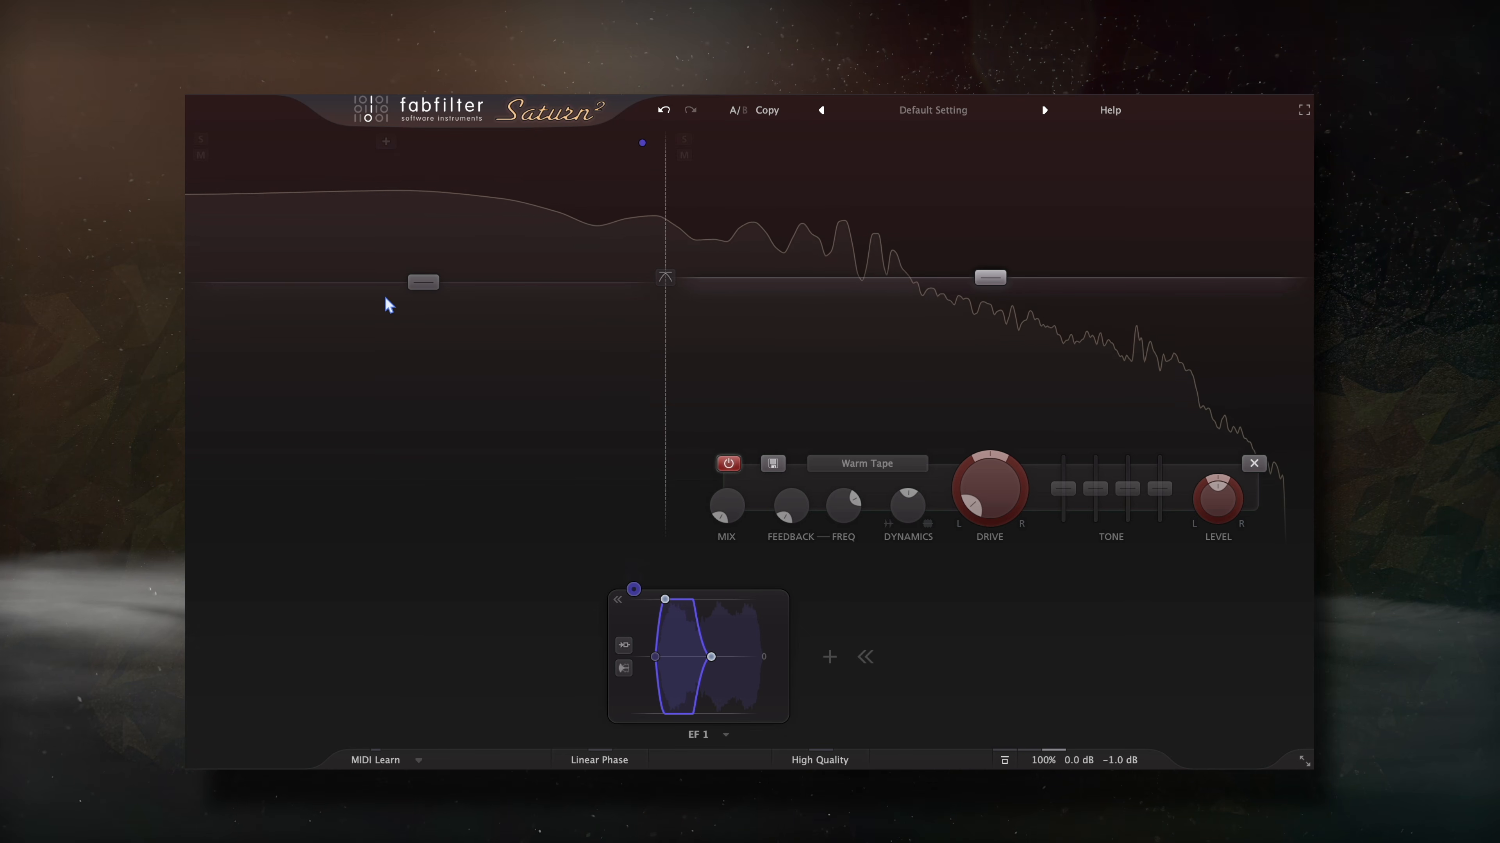
{"action": "left_click", "coordinate": [388, 308]}
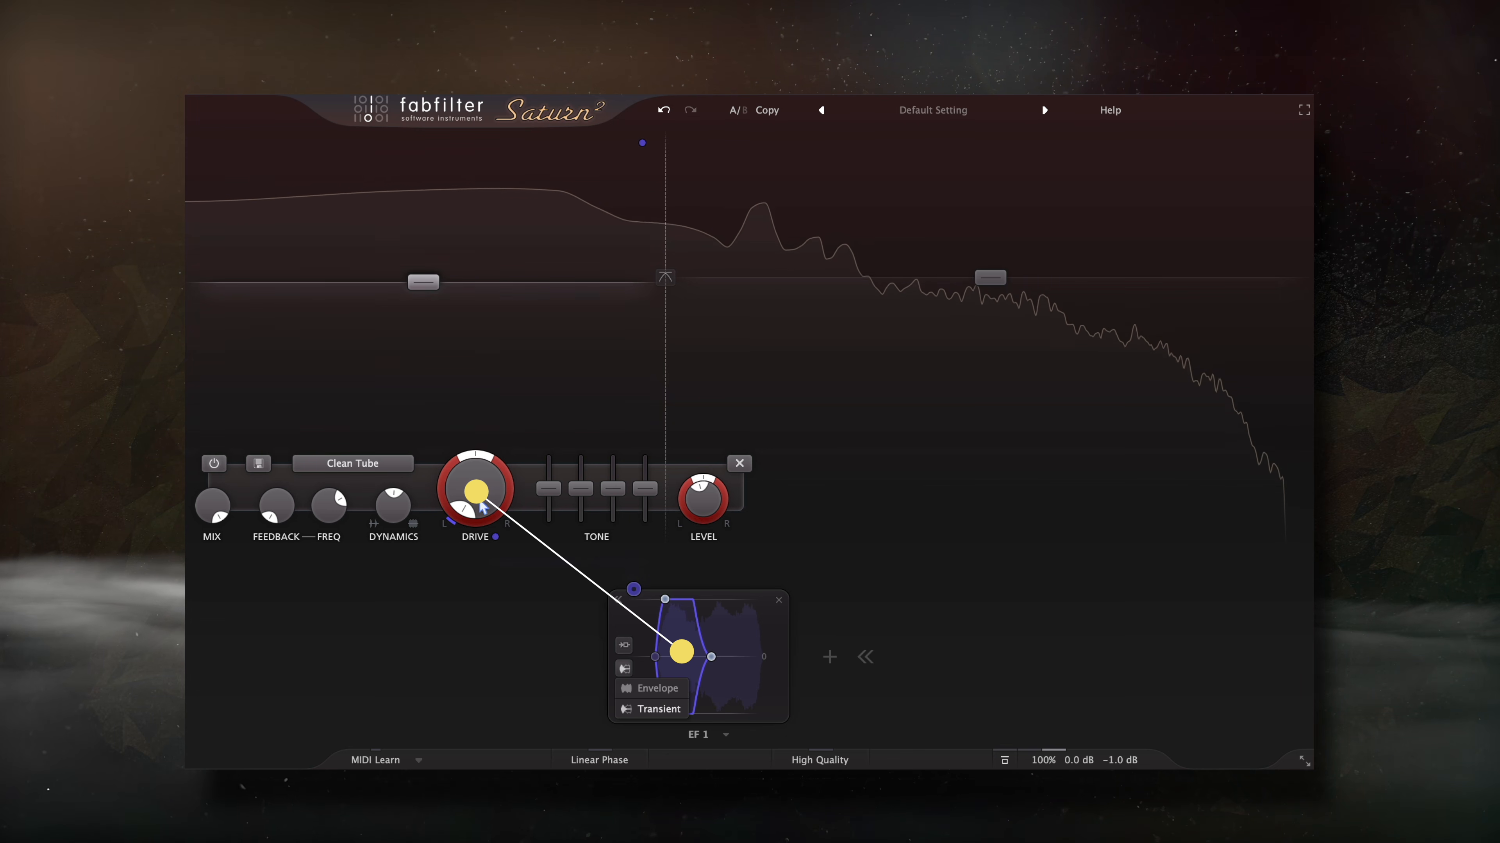
{"action": "left_click_drag", "start_coordinate": [500, 540], "coordinate": [495, 538]}
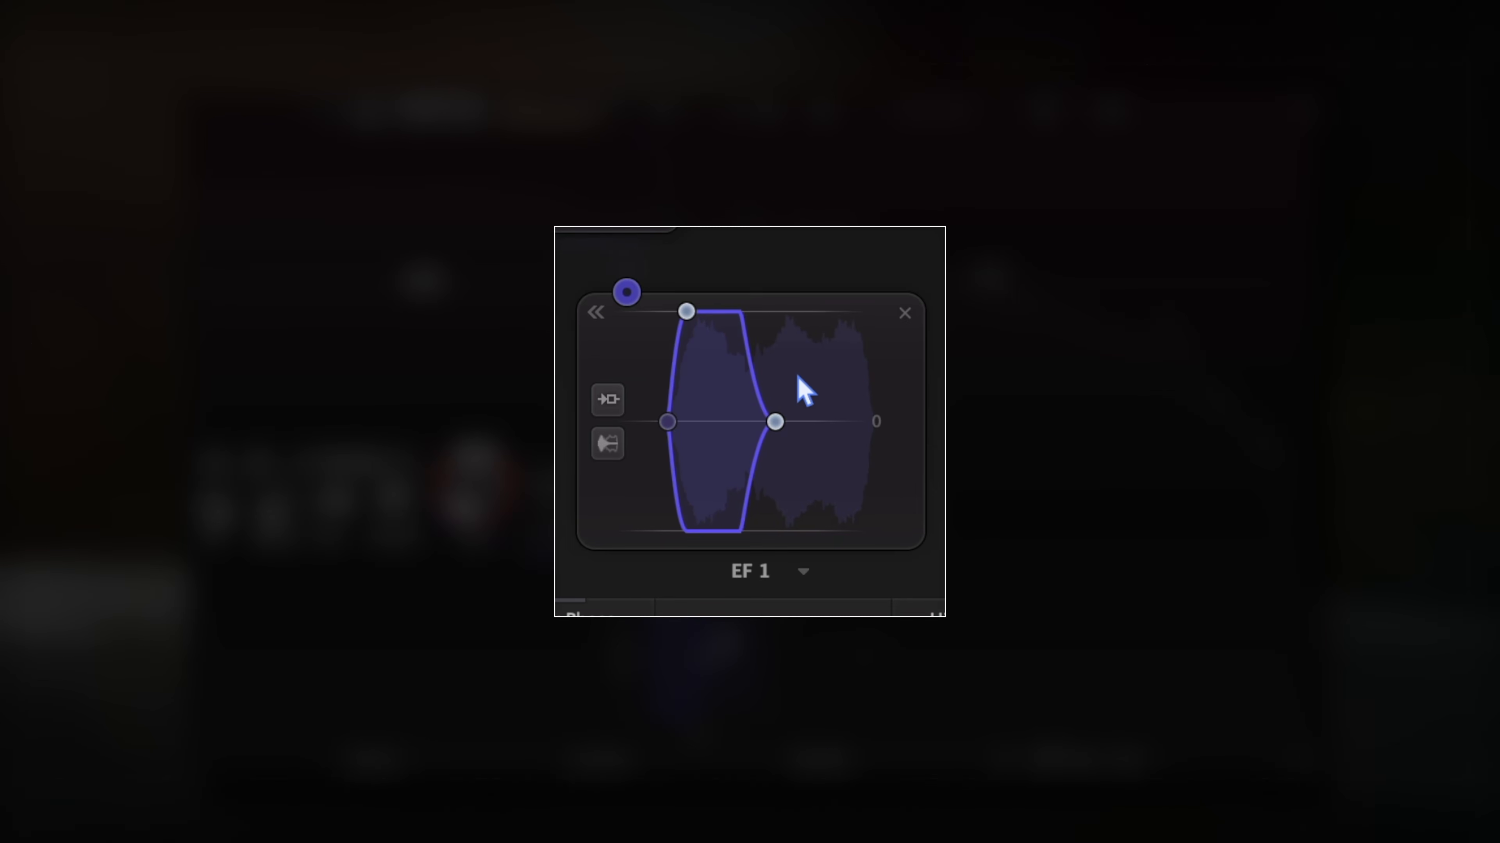
- Set EF 1's release to 200.4 ms and lower the Clean Tube band's Level to -2.07 dB
{"action": "left_click_drag", "start_coordinate": [783, 416], "coordinate": [796, 417]}
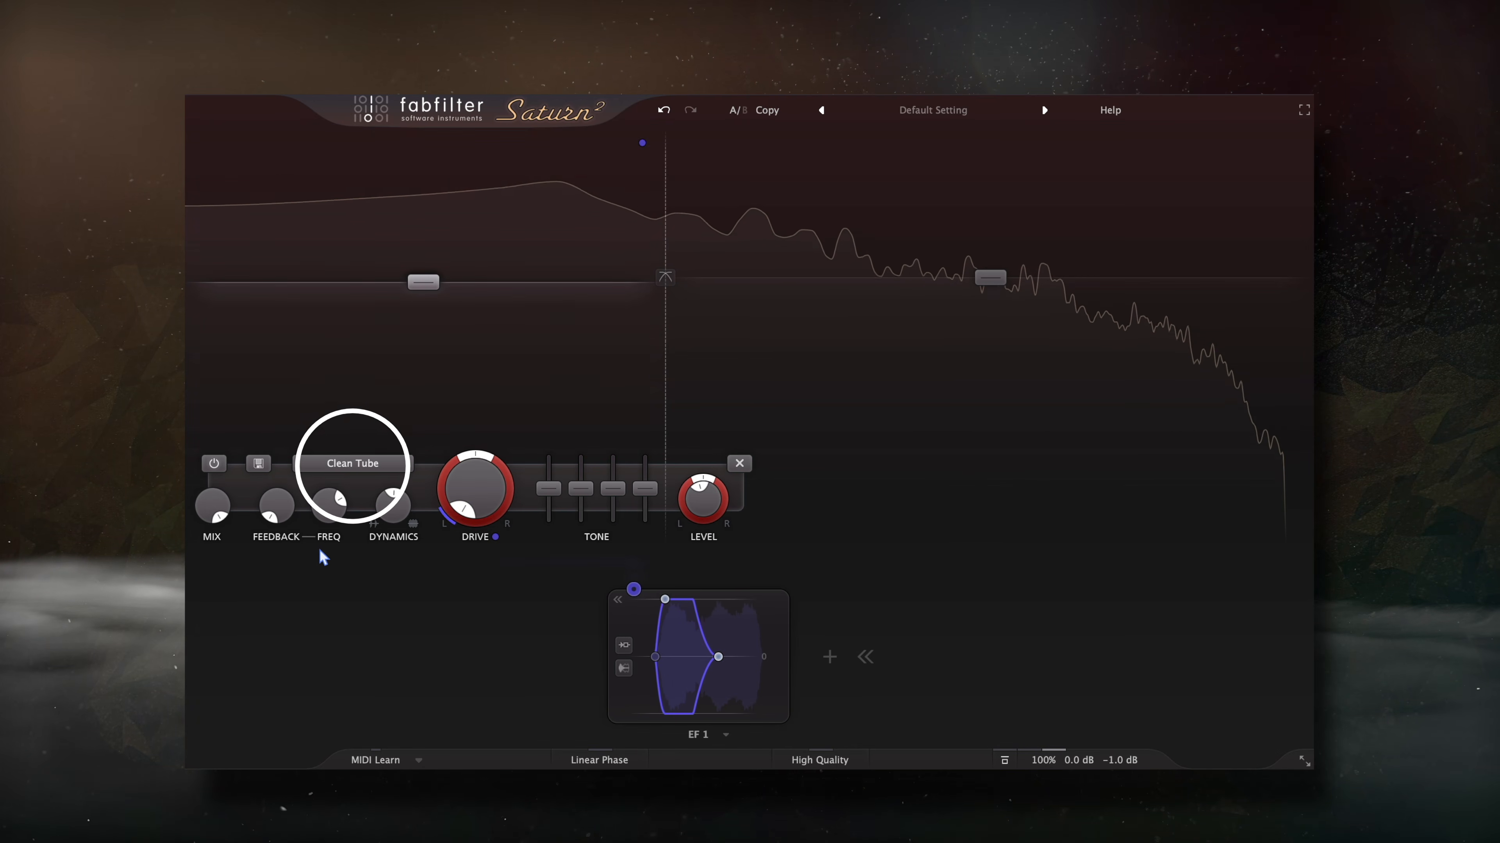
{"action": "left_click", "coordinate": [388, 472]}
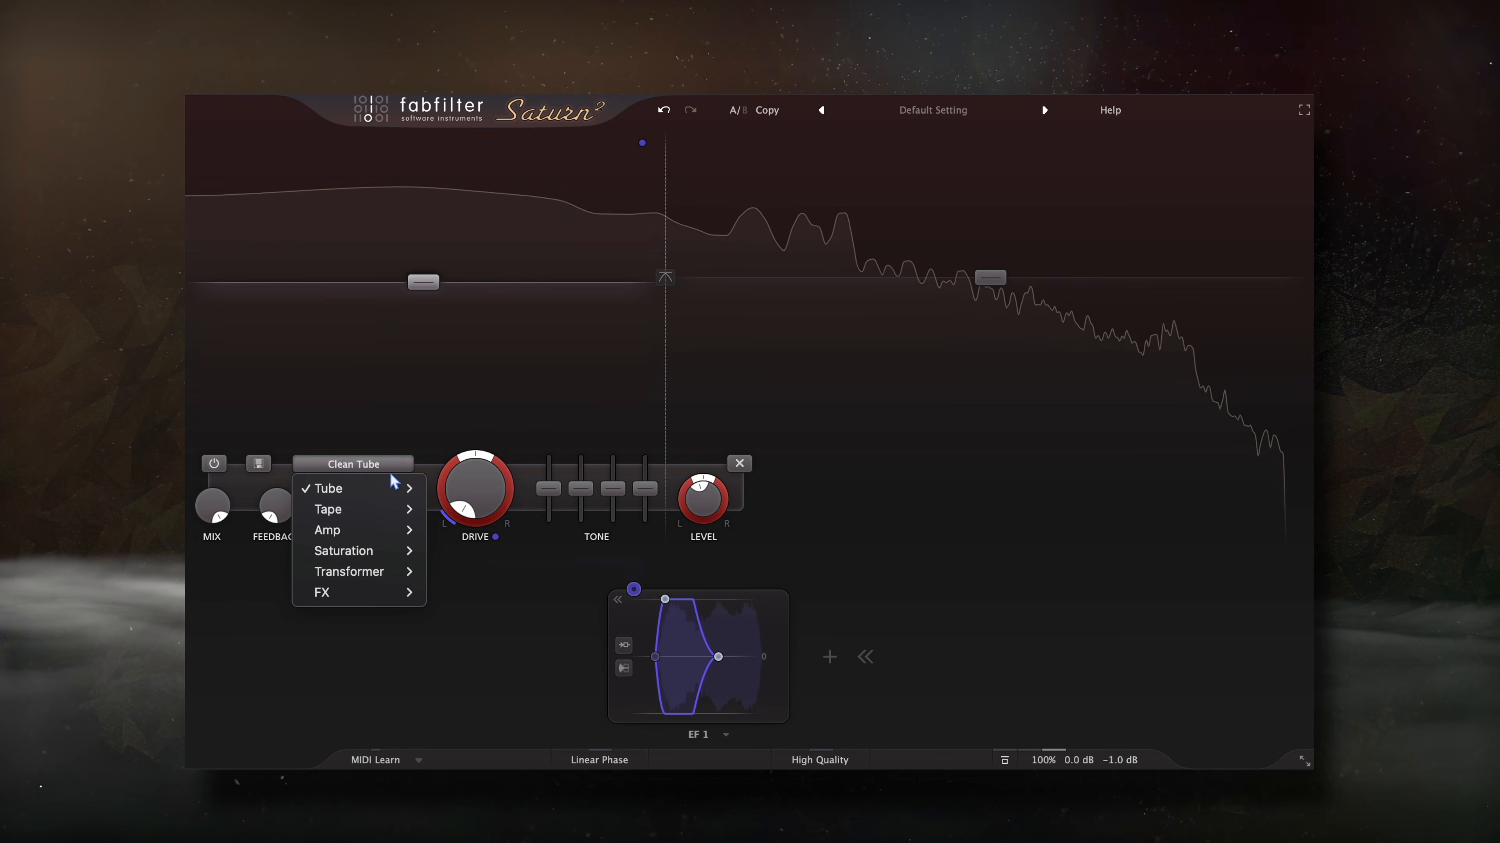
{"action": "mouse_move", "coordinate": [395, 499]}
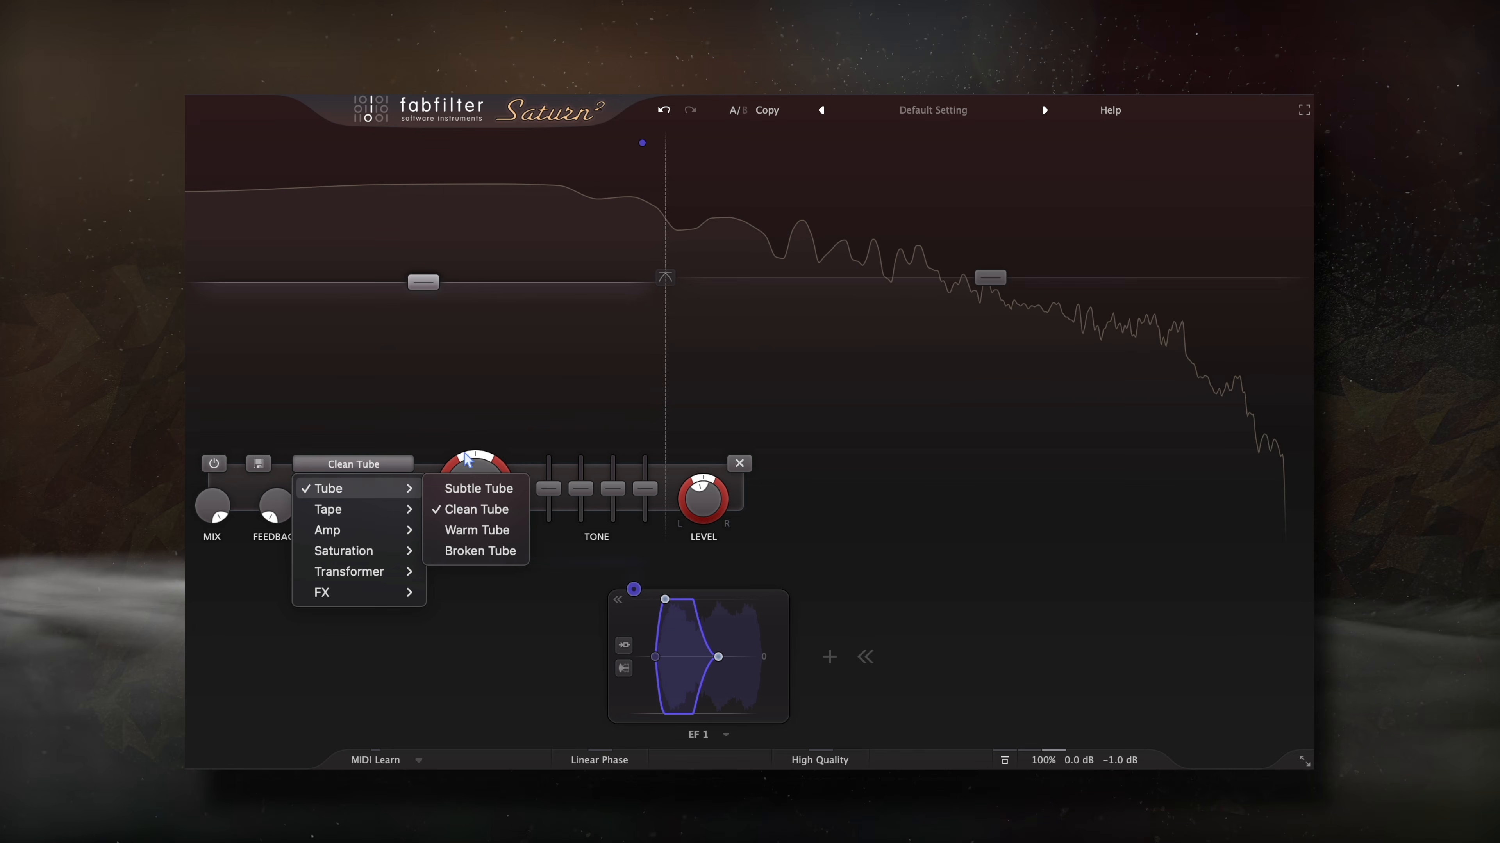
{"action": "left_click", "coordinate": [546, 399]}
{"action": "mouse_move", "coordinate": [699, 496]}
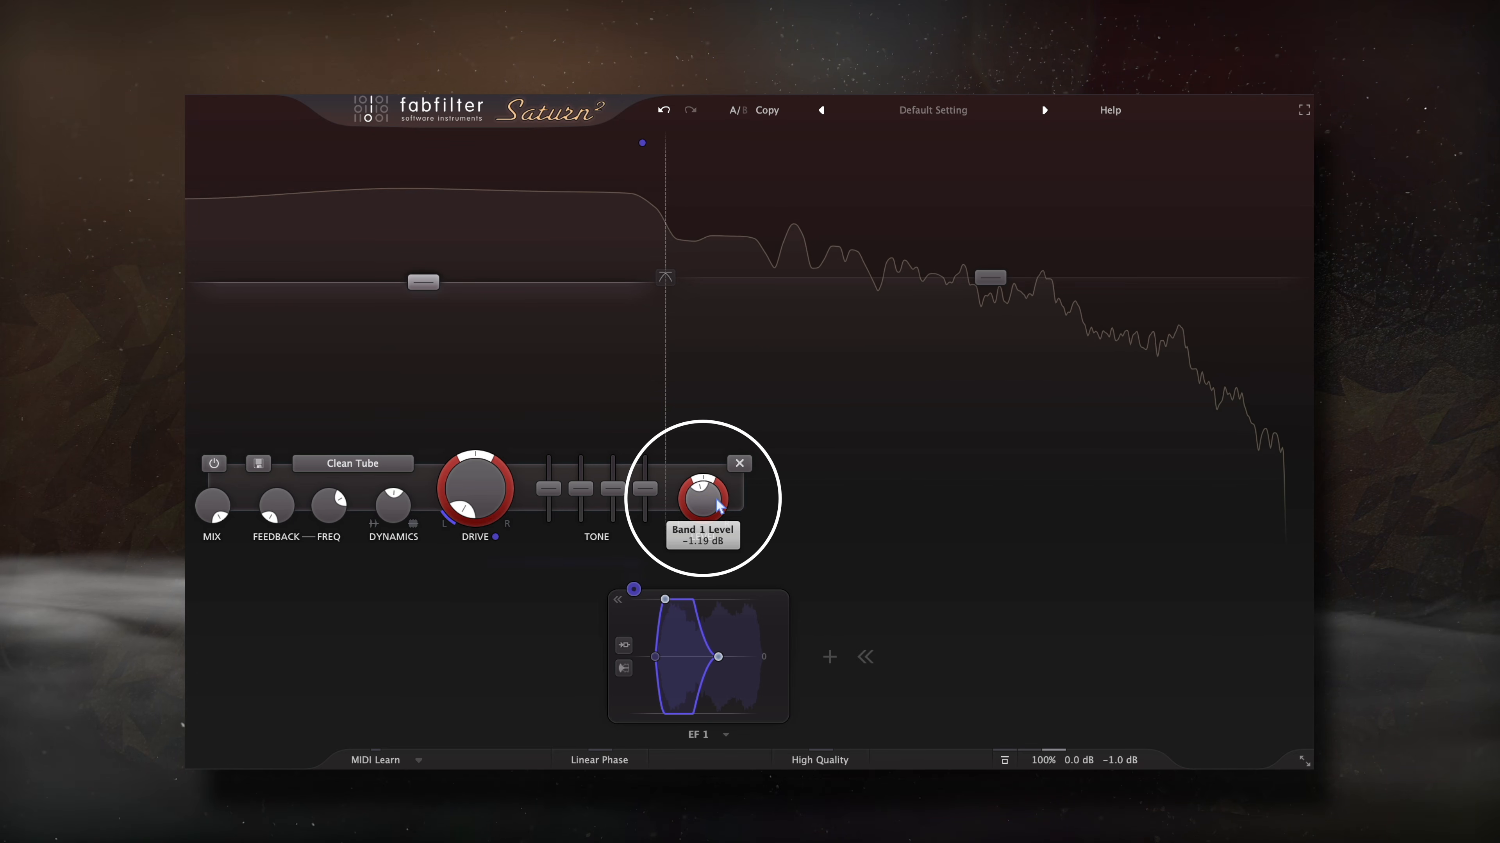
{"action": "left_click_drag", "start_coordinate": [701, 489], "coordinate": [704, 495]}
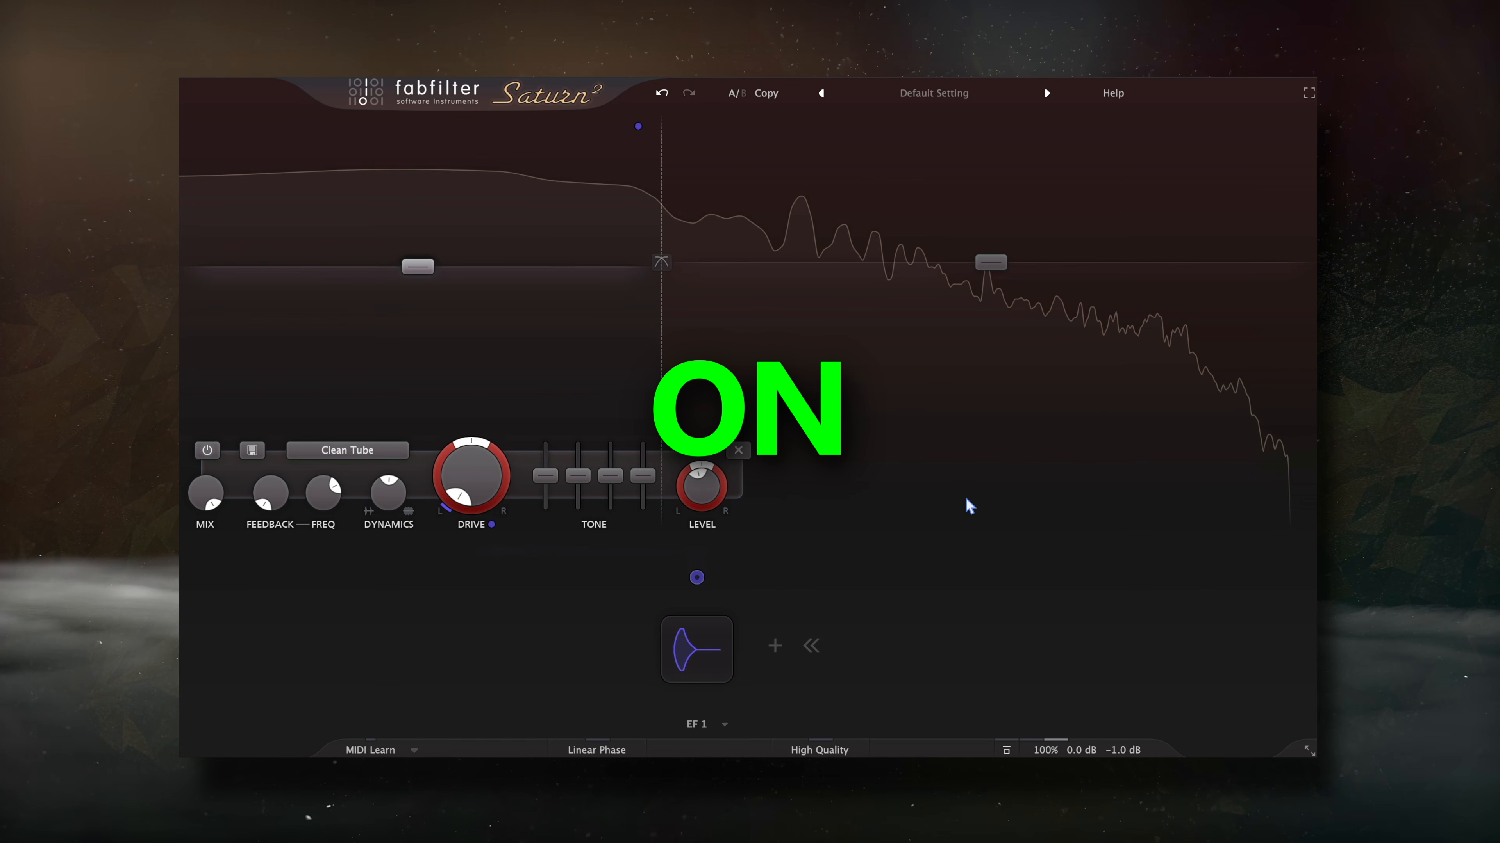
- Select Saturn 2's band 2 to display its Warm Tape settings
{"action": "left_click", "coordinate": [970, 506]}
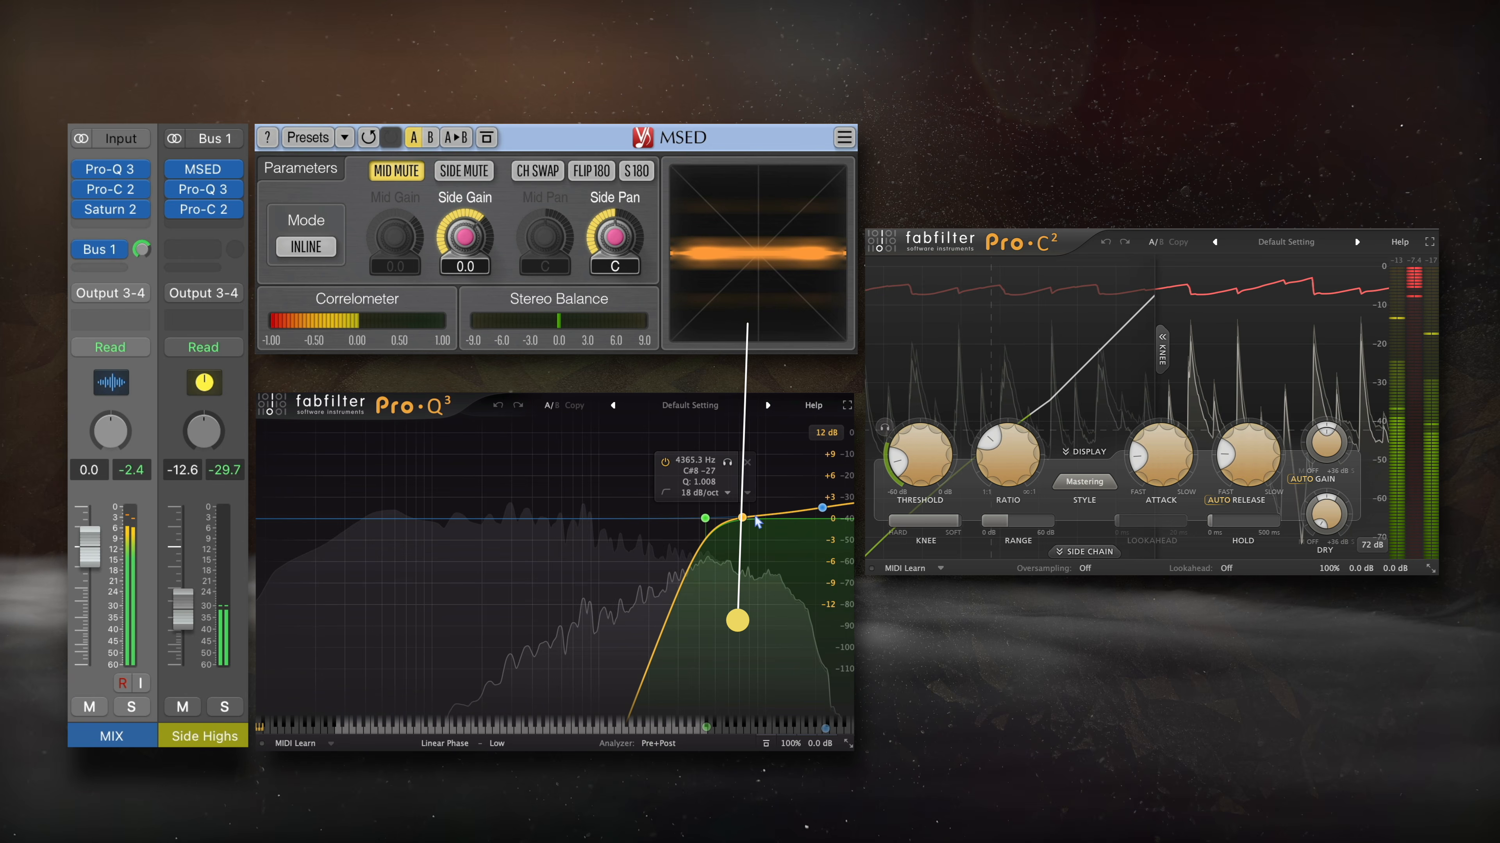
- Inspect the Pro-Q 3 high-shelf band, lower the Side Highs fader about 2 dB, and mute the bus
{"action": "left_click", "coordinate": [821, 508]}
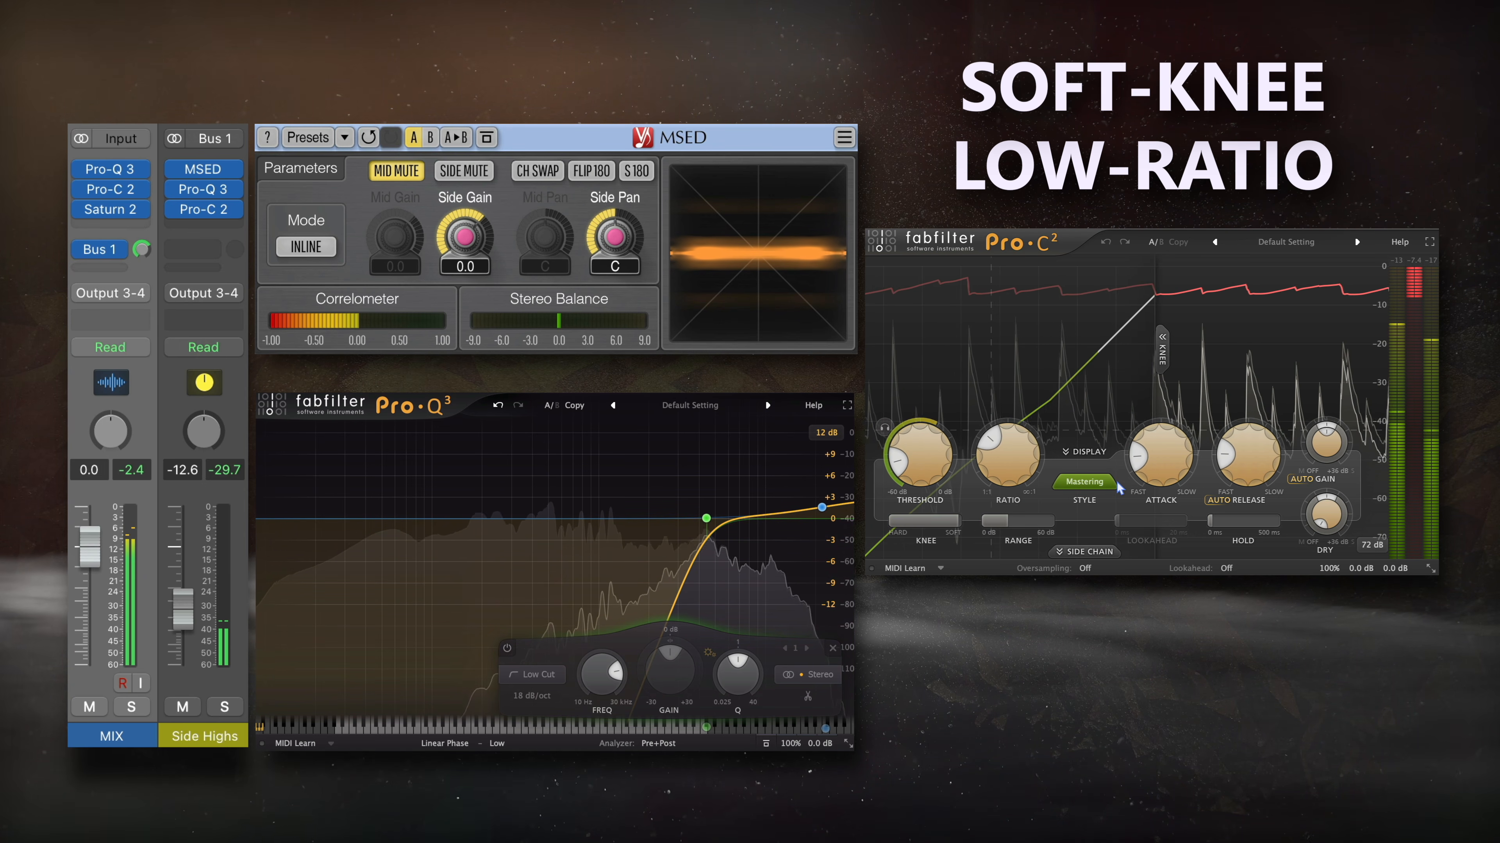
{"action": "mouse_move", "coordinate": [1005, 520]}
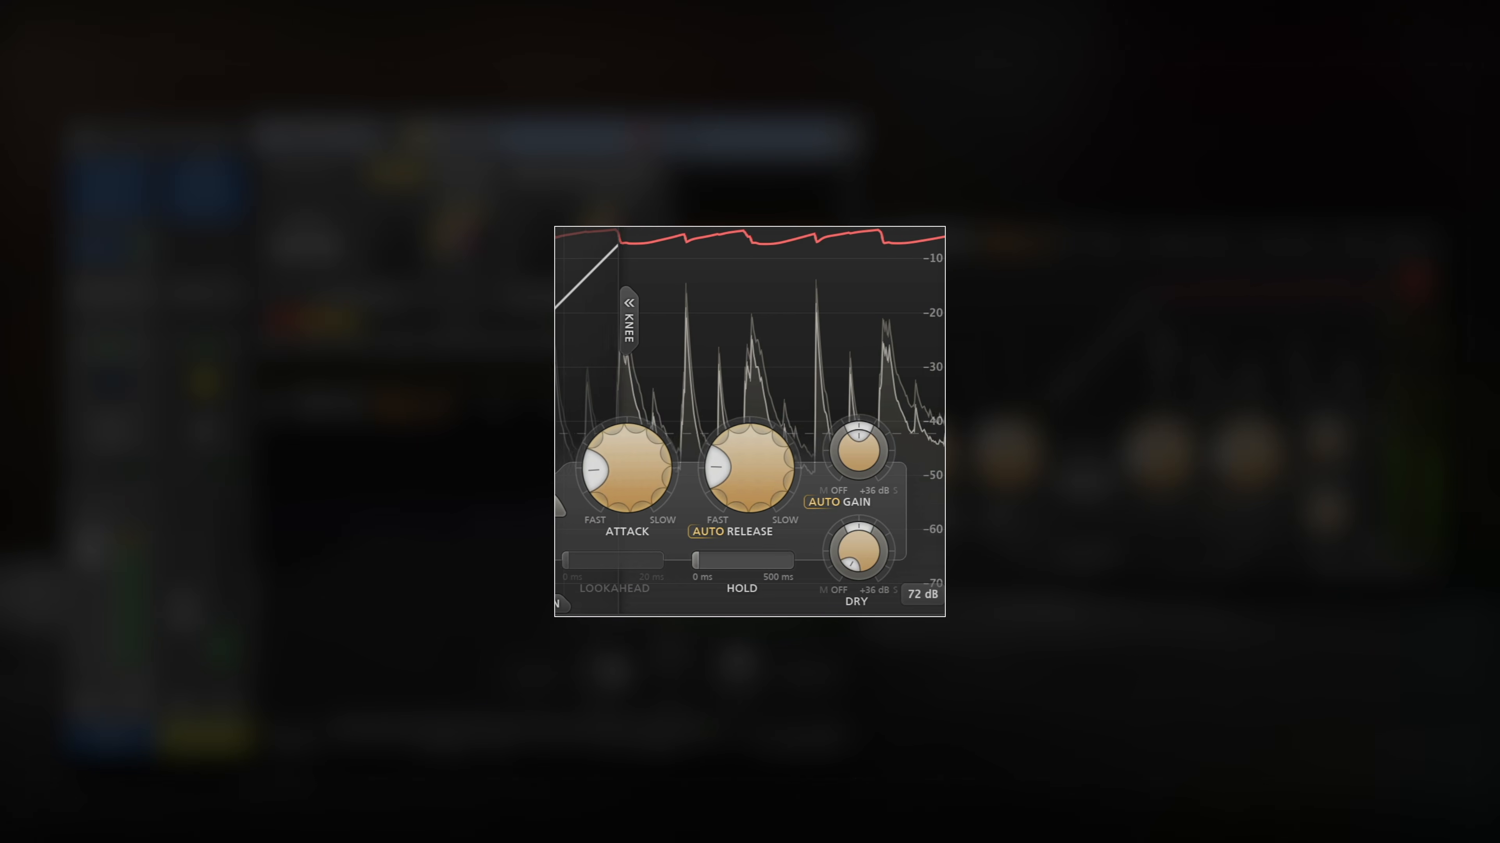
{"action": "mouse_move", "coordinate": [725, 483]}
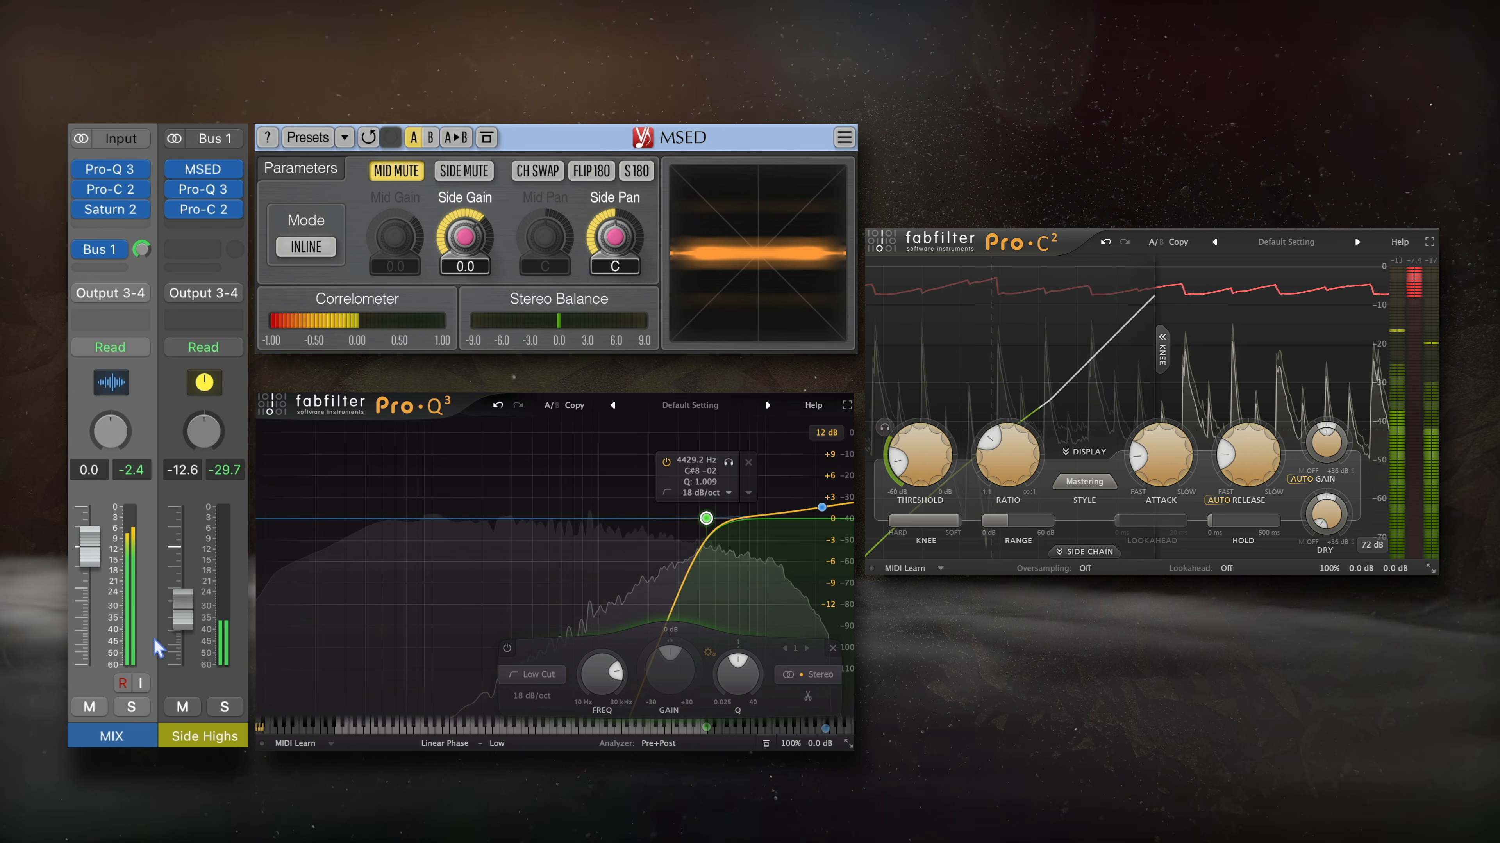
{"action": "left_click_drag", "start_coordinate": [183, 610], "coordinate": [184, 618]}
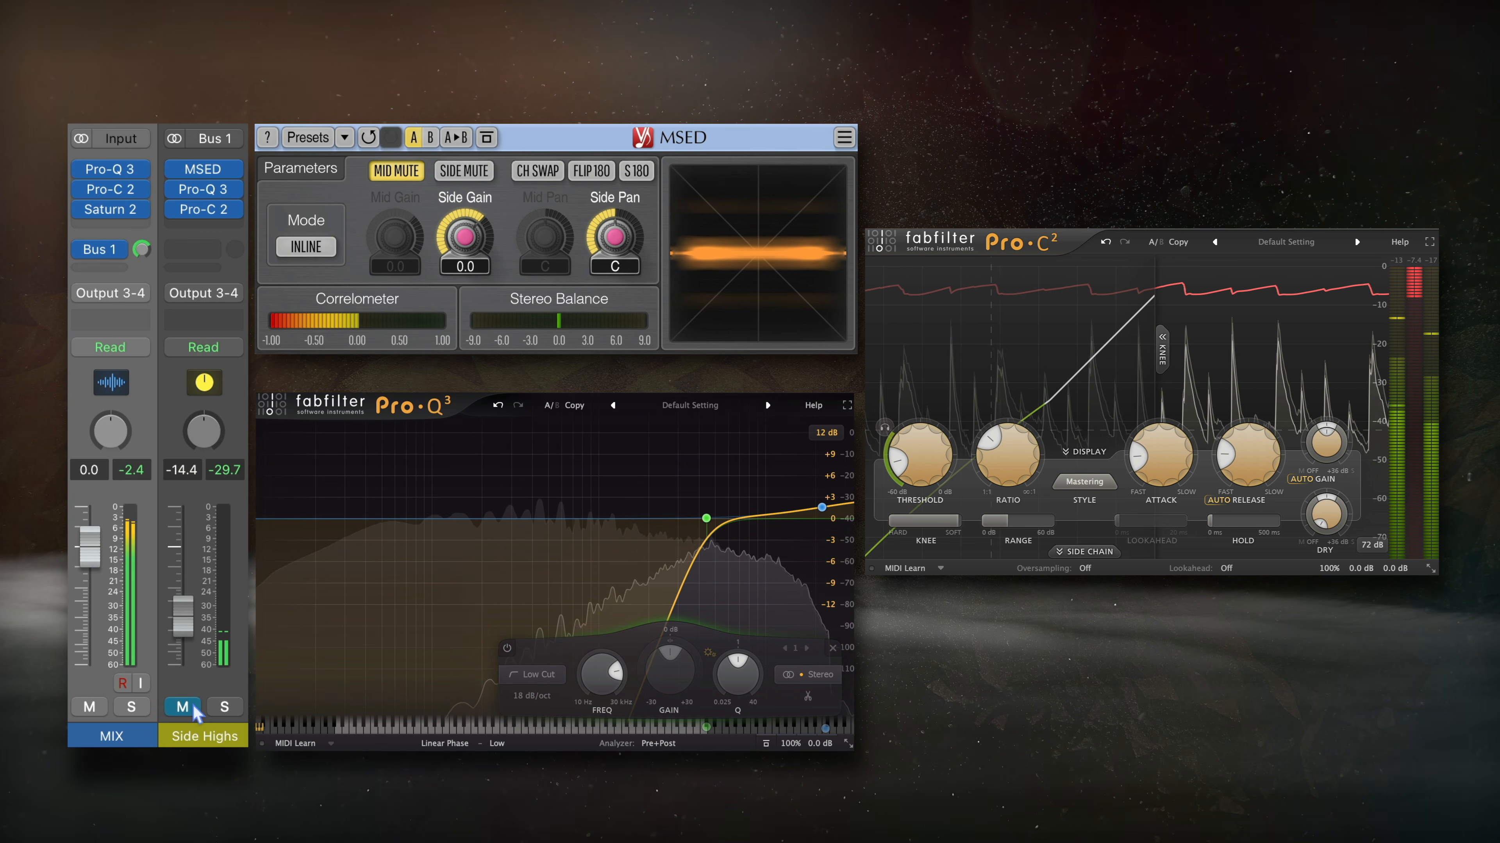
{"action": "left_click", "coordinate": [183, 707]}
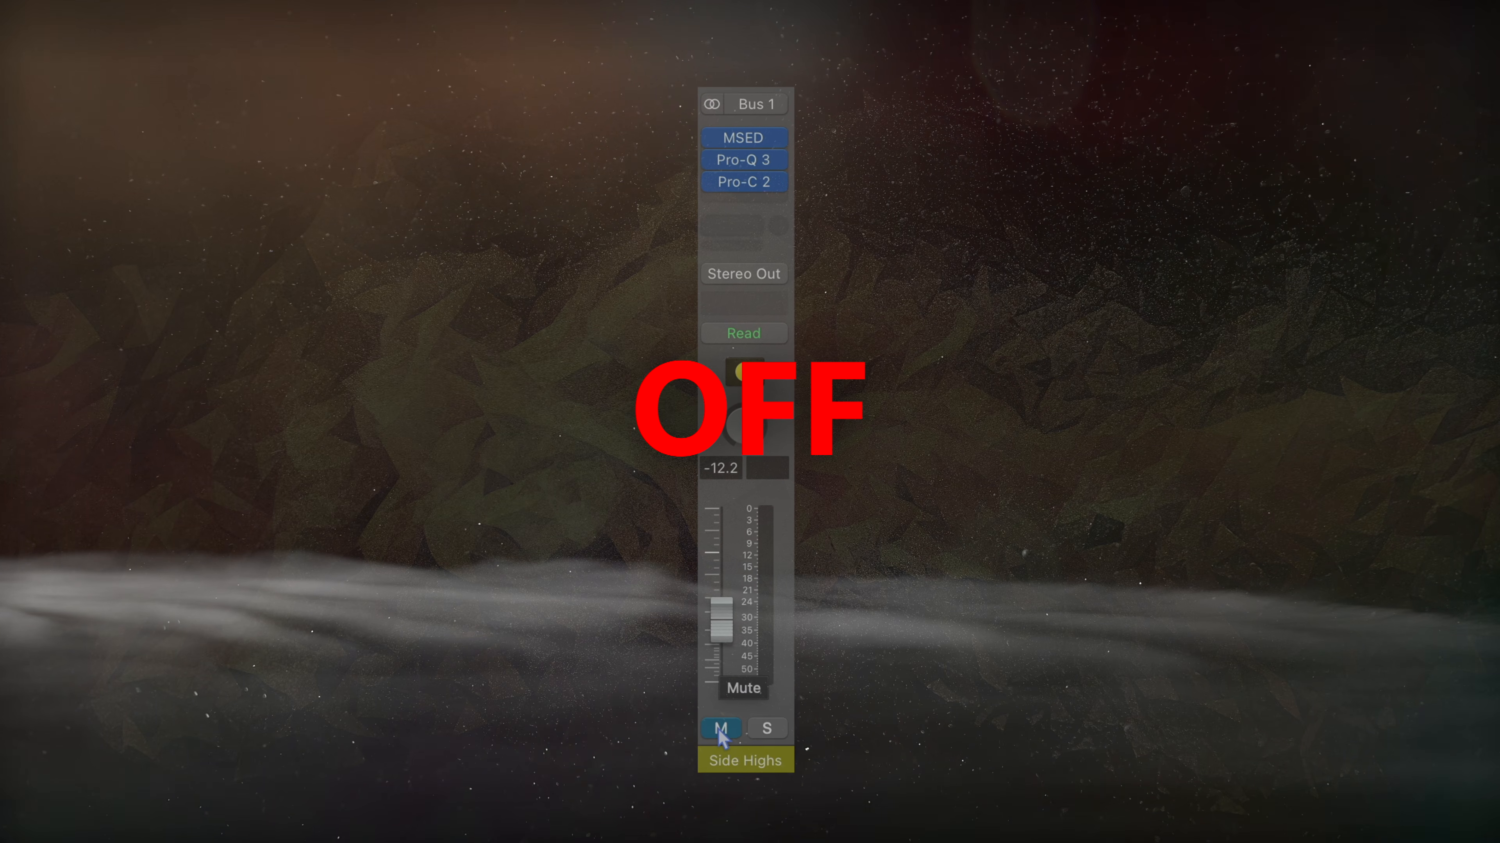
- Unmute the Side Highs bus and push its fader back up
{"action": "left_click", "coordinate": [722, 733]}
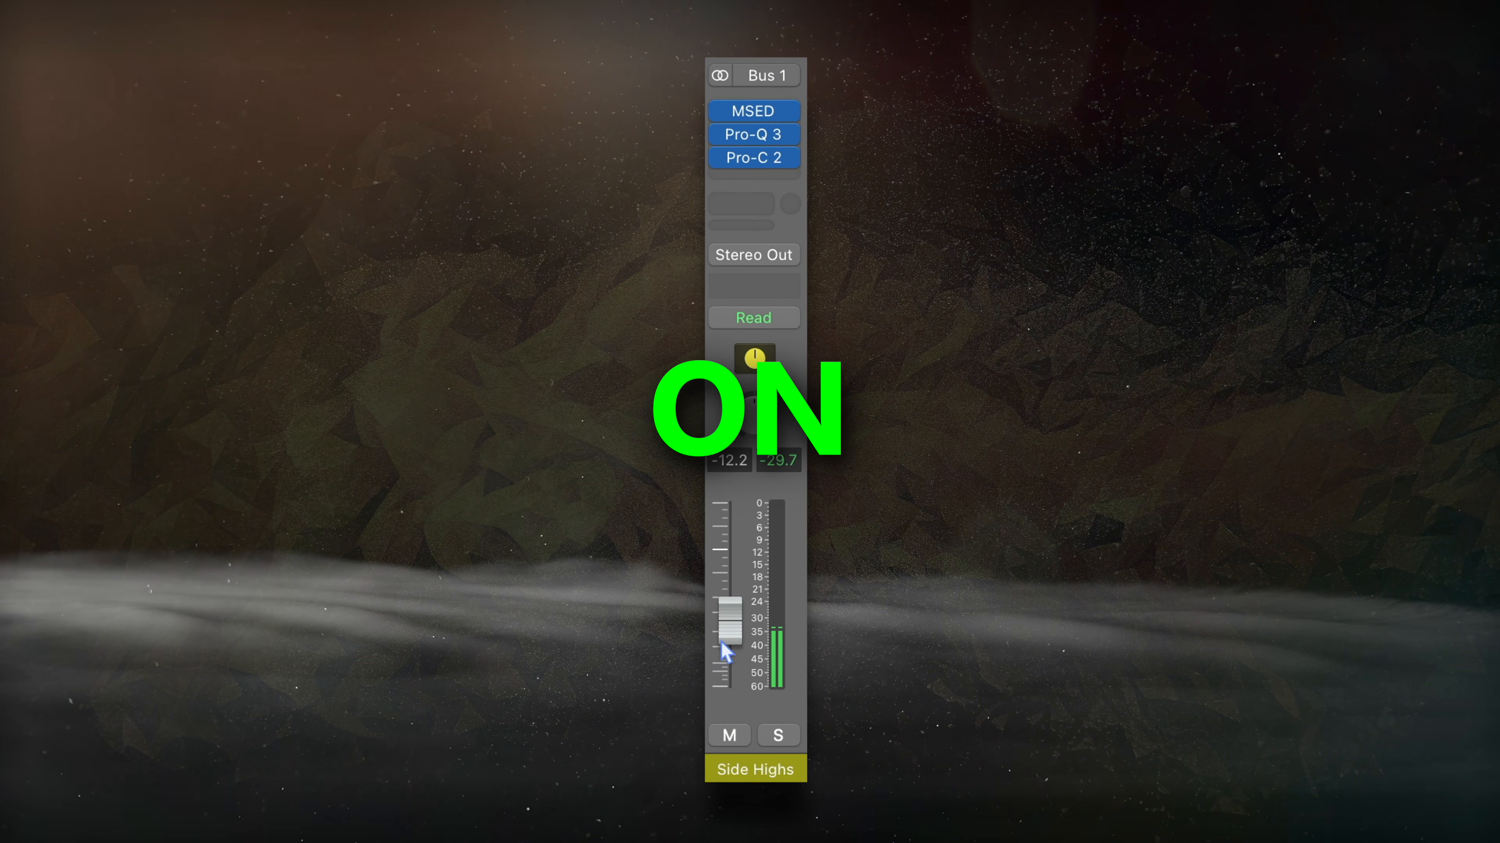
{"action": "left_click_drag", "start_coordinate": [731, 613], "coordinate": [731, 579]}
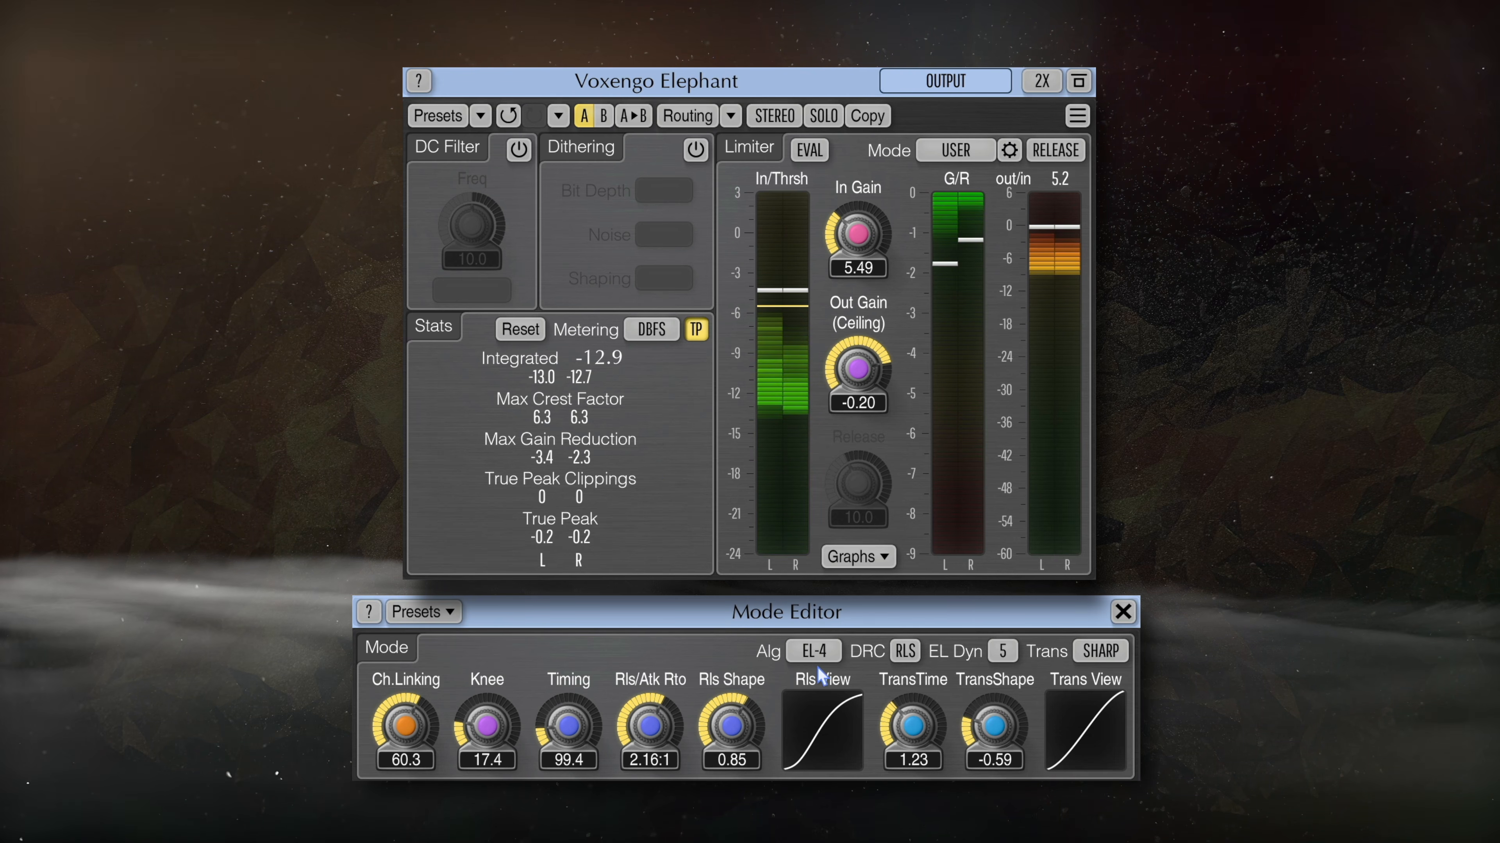
- Keep Voxengo Elephant at 2X oversampling and raise its In Gain to 5.58 dB
{"action": "left_click", "coordinate": [1043, 80]}
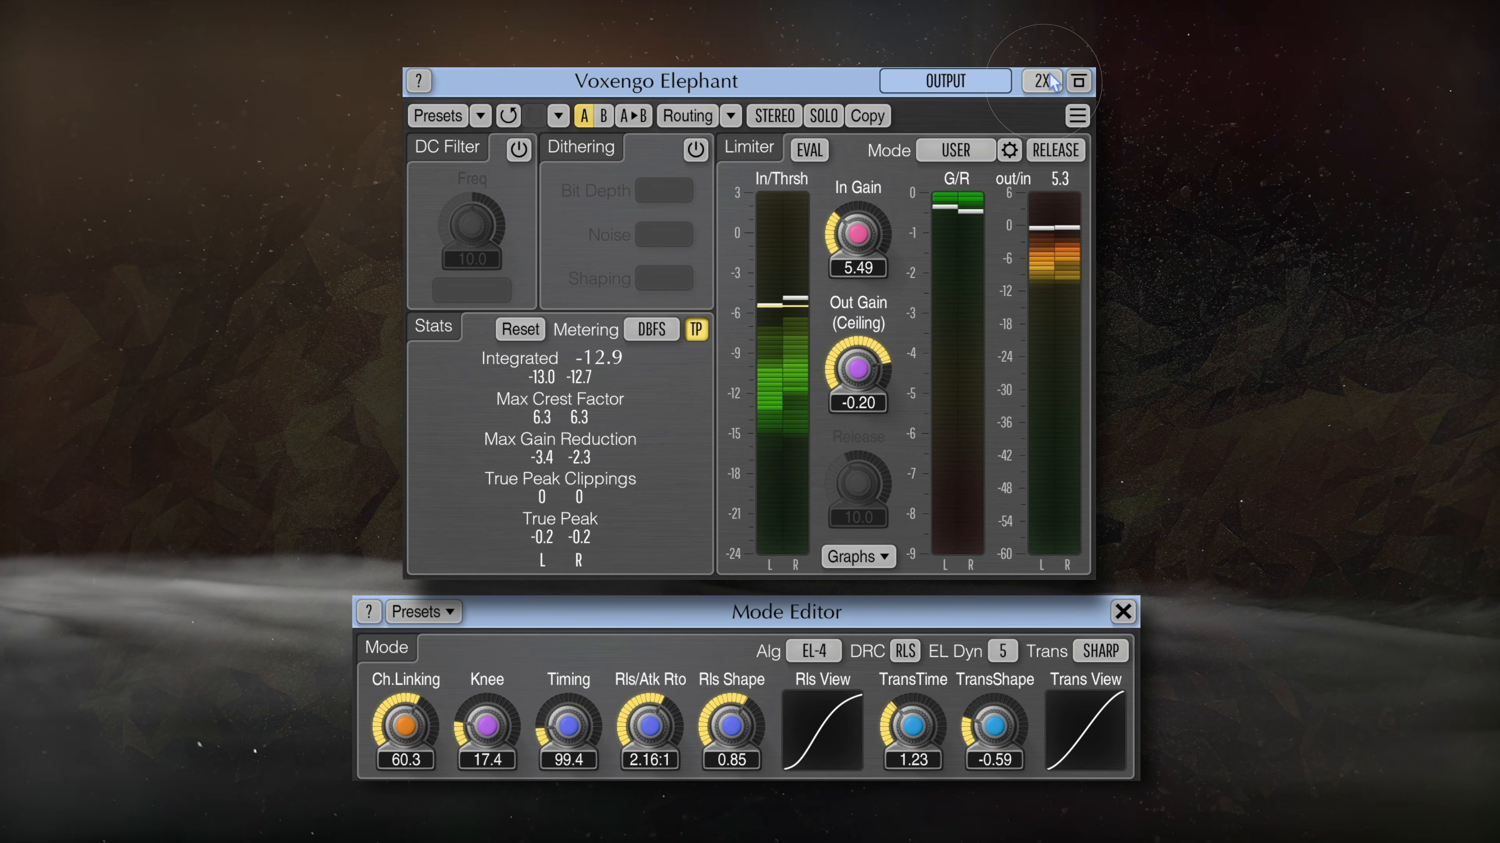
{"action": "left_click", "coordinate": [1041, 86]}
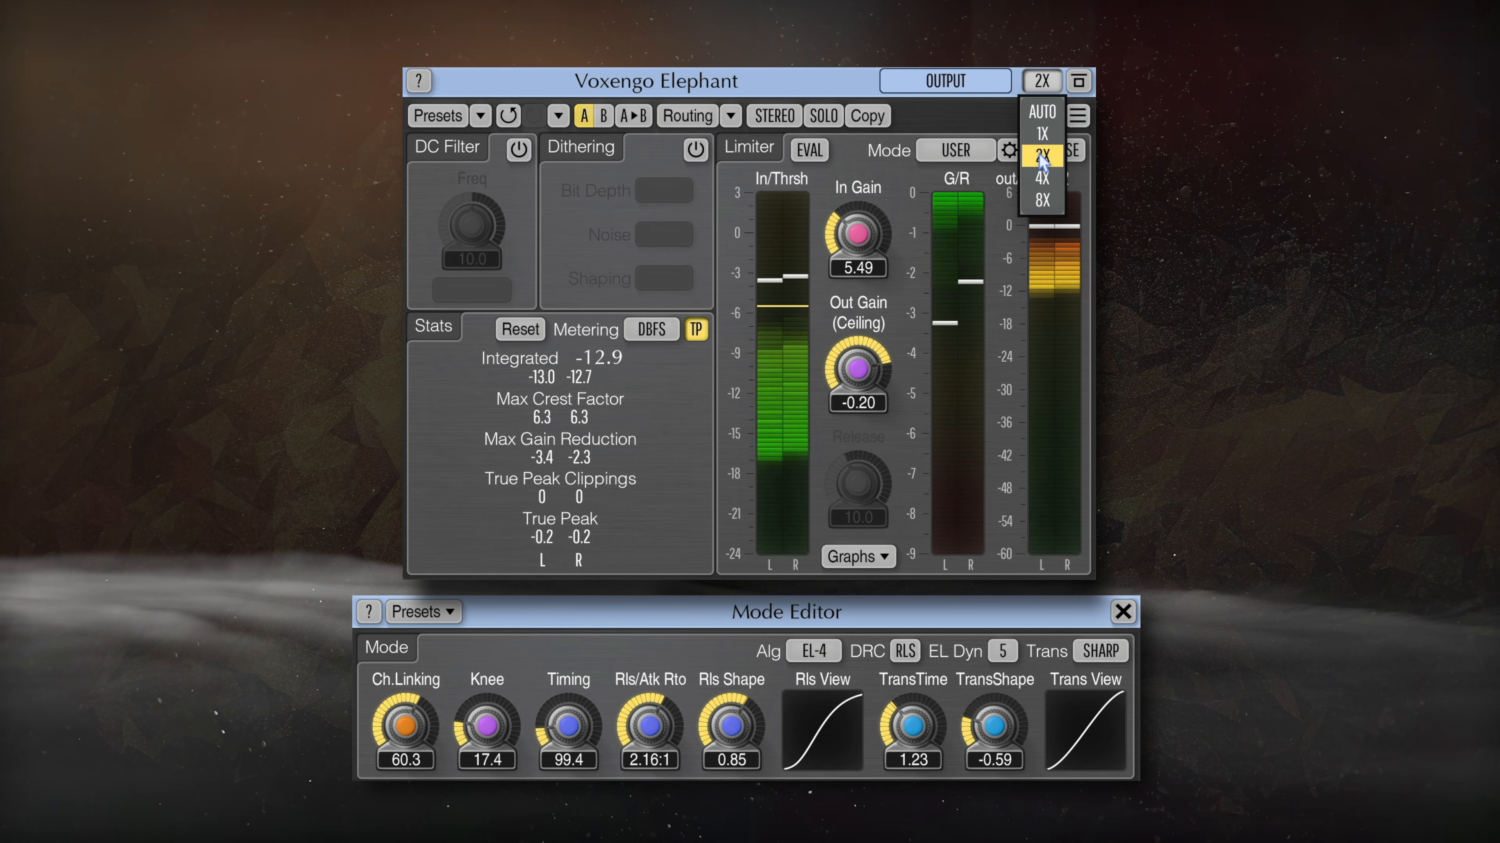
{"action": "left_click", "coordinate": [1057, 156]}
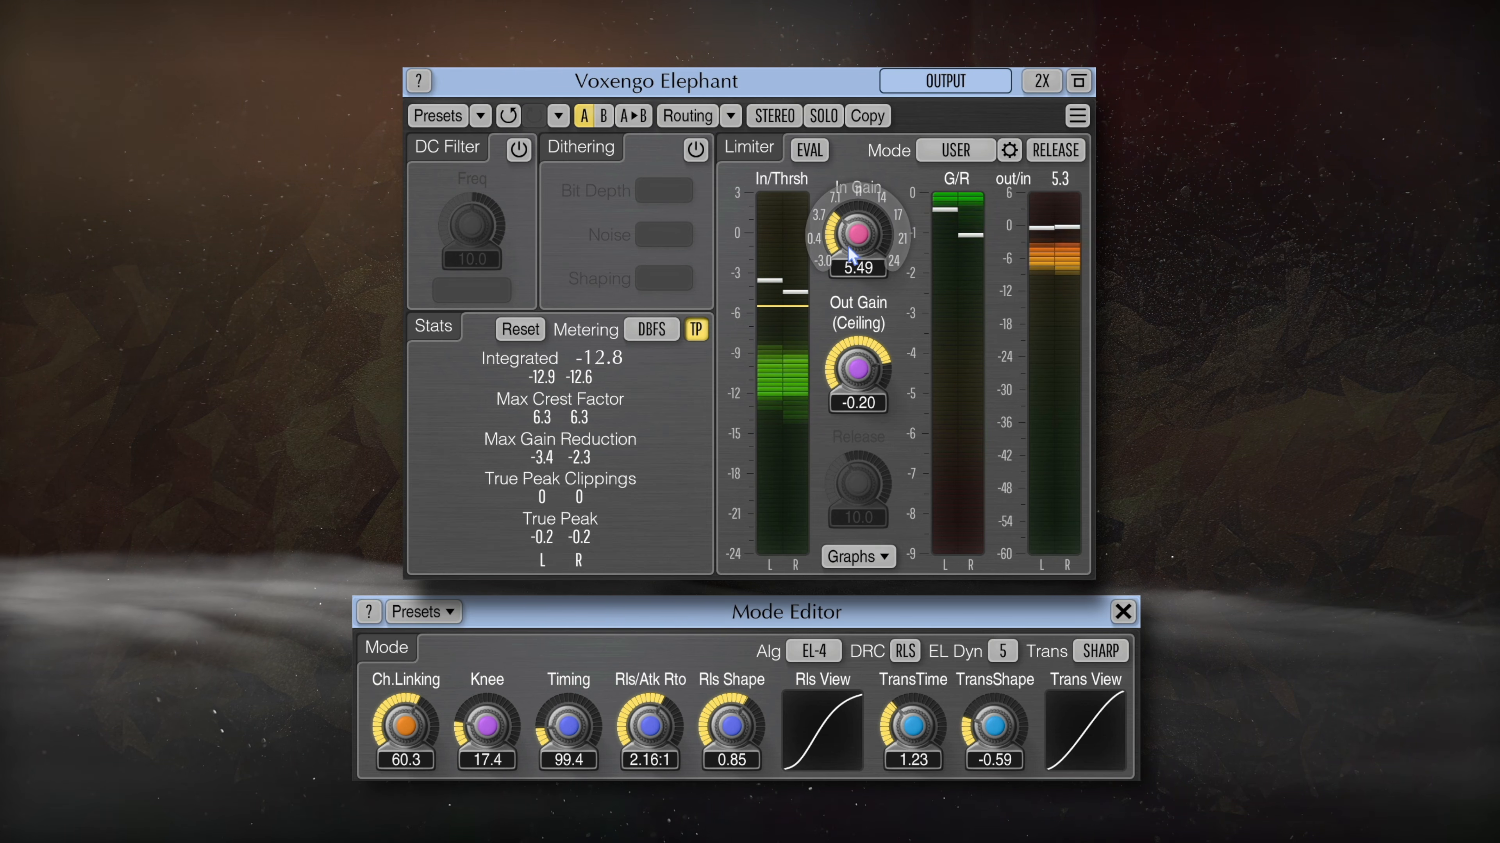
{"action": "left_click_drag", "start_coordinate": [850, 245], "coordinate": [854, 237]}
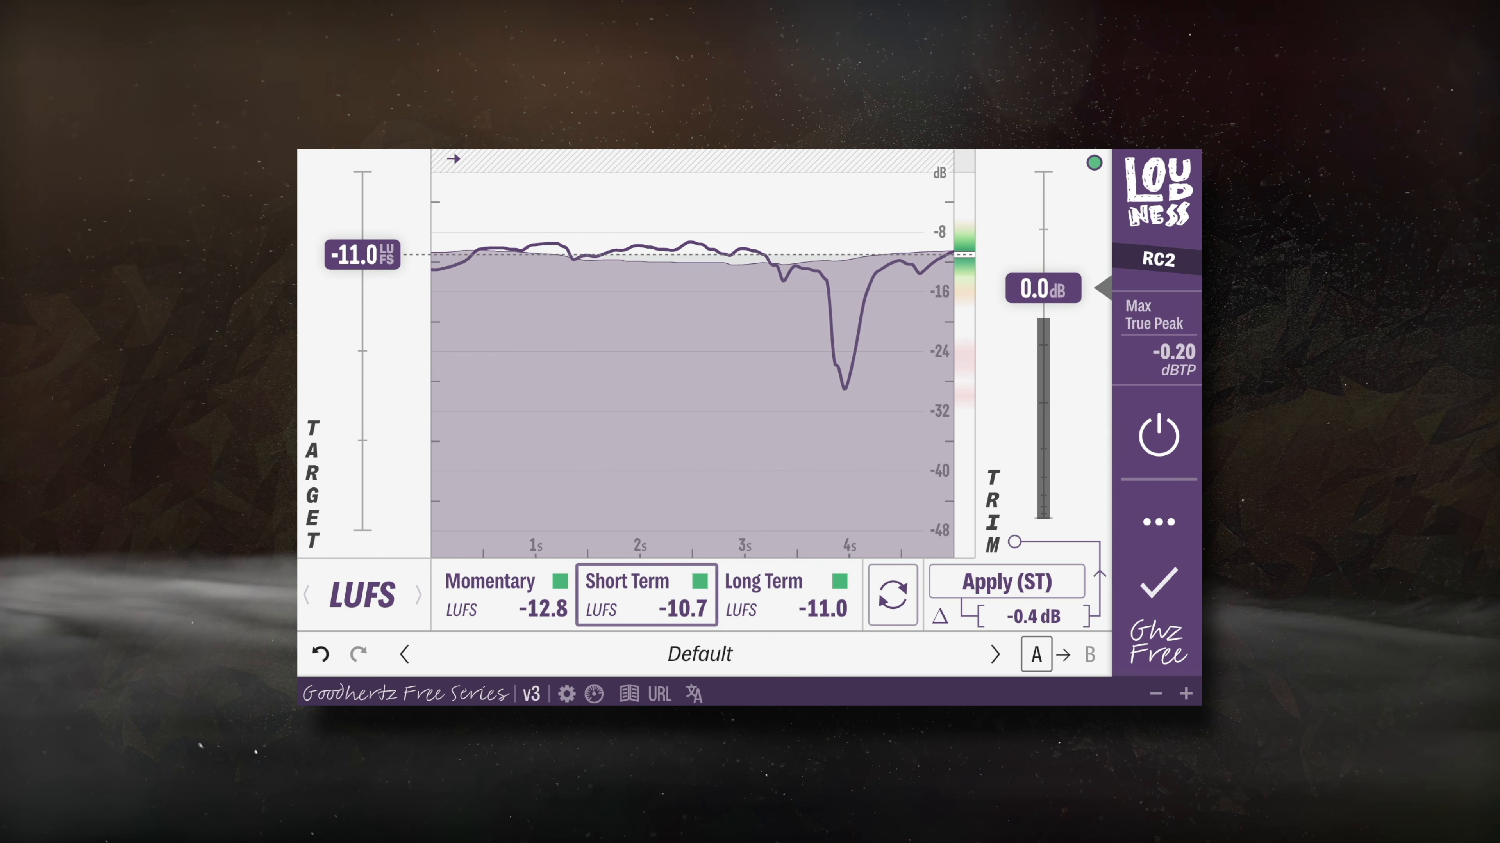
- Check the Goodhertz Loudness Long Term, Short Term and Momentary readings against the -11 LUFS target
{"action": "left_click", "coordinate": [776, 608]}
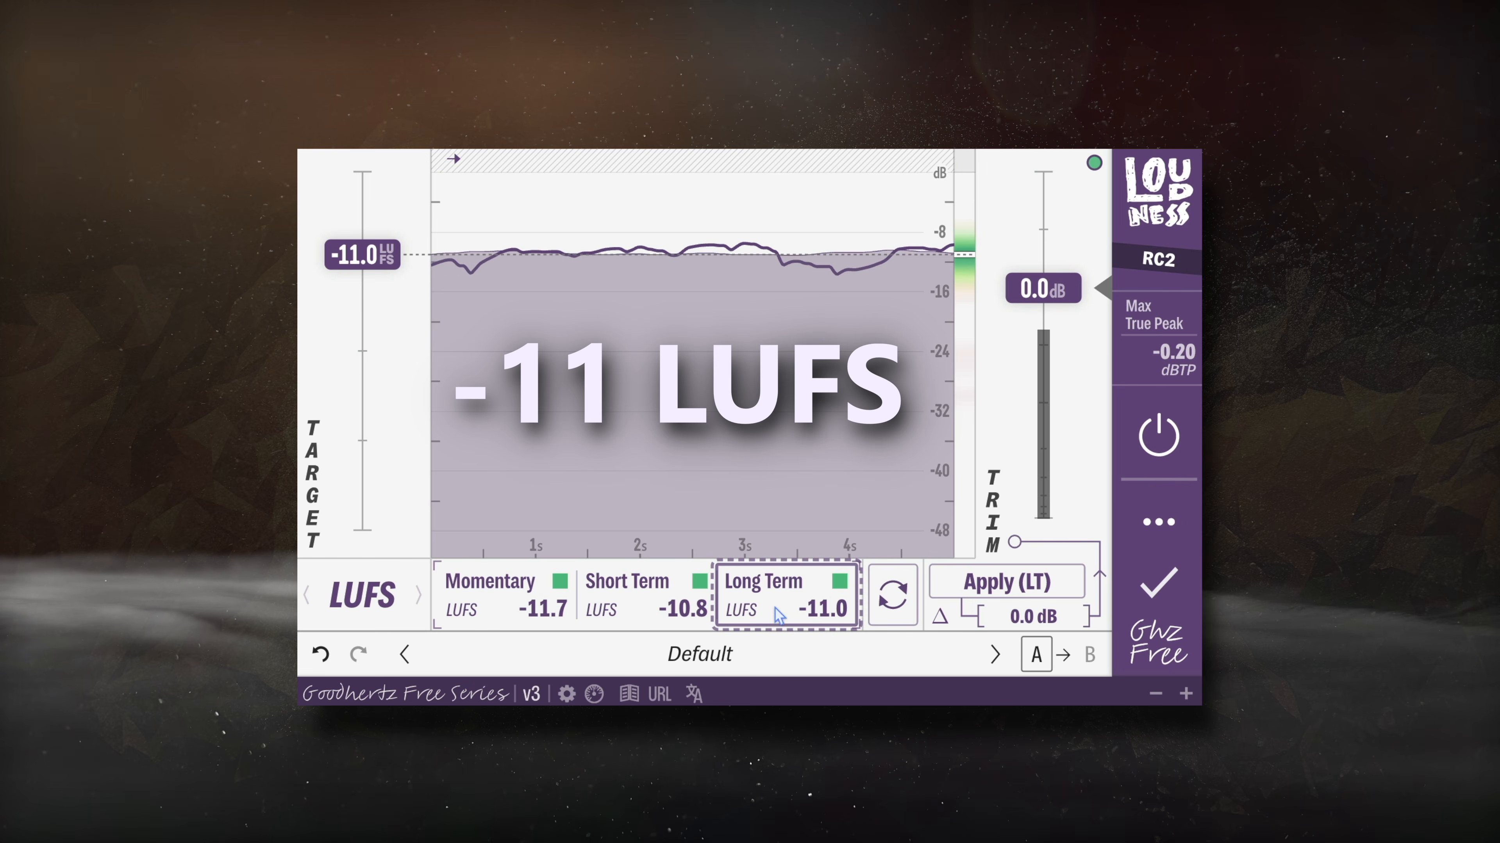
{"action": "left_click", "coordinate": [698, 615]}
{"action": "left_click", "coordinate": [505, 597]}
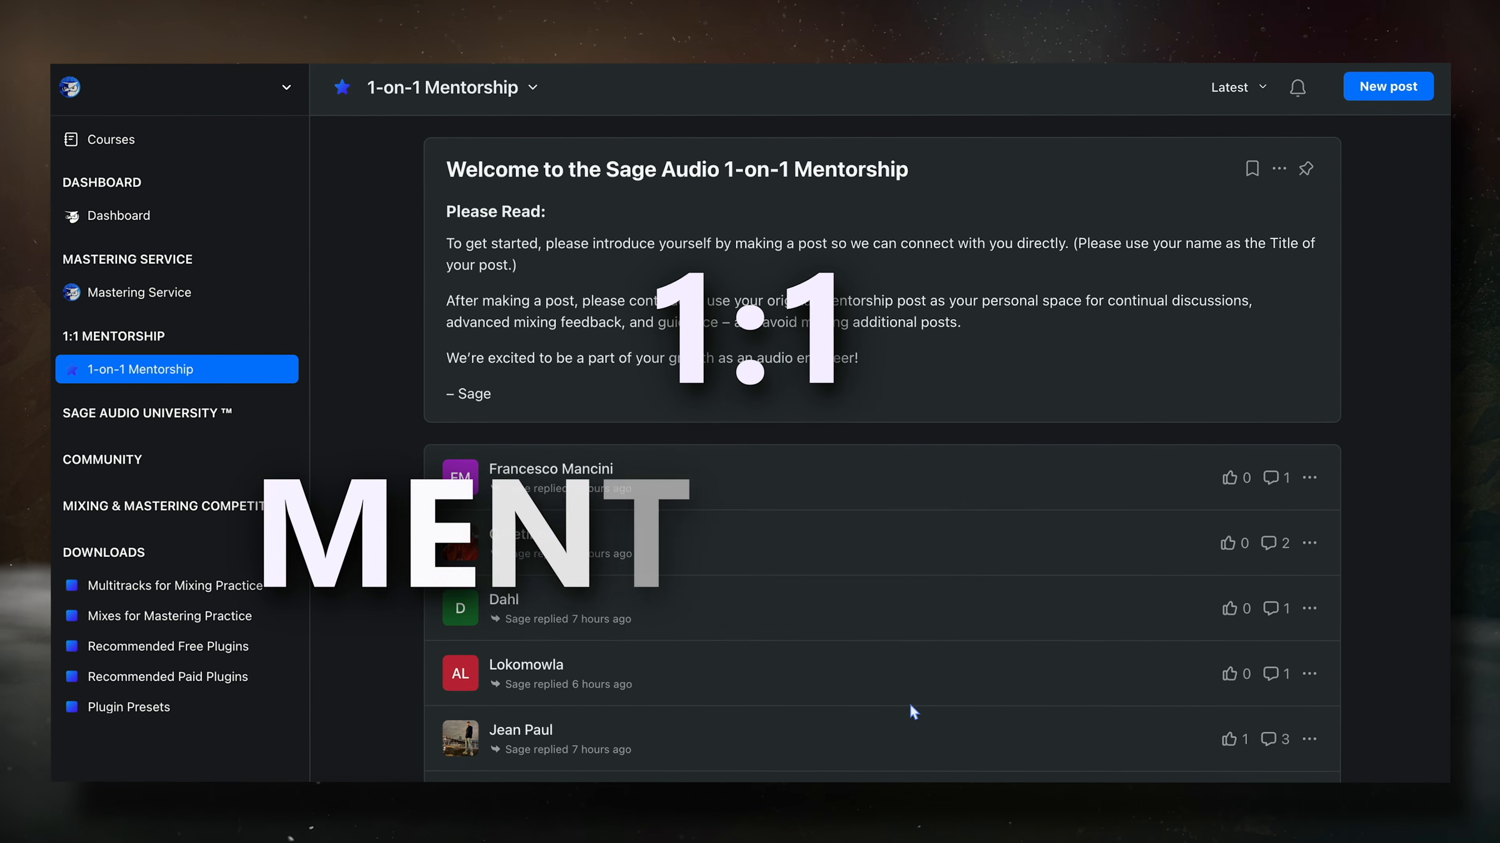
- Open a member's 1-on-1 Mentorship post and read down through it
{"action": "left_click", "coordinate": [493, 613]}
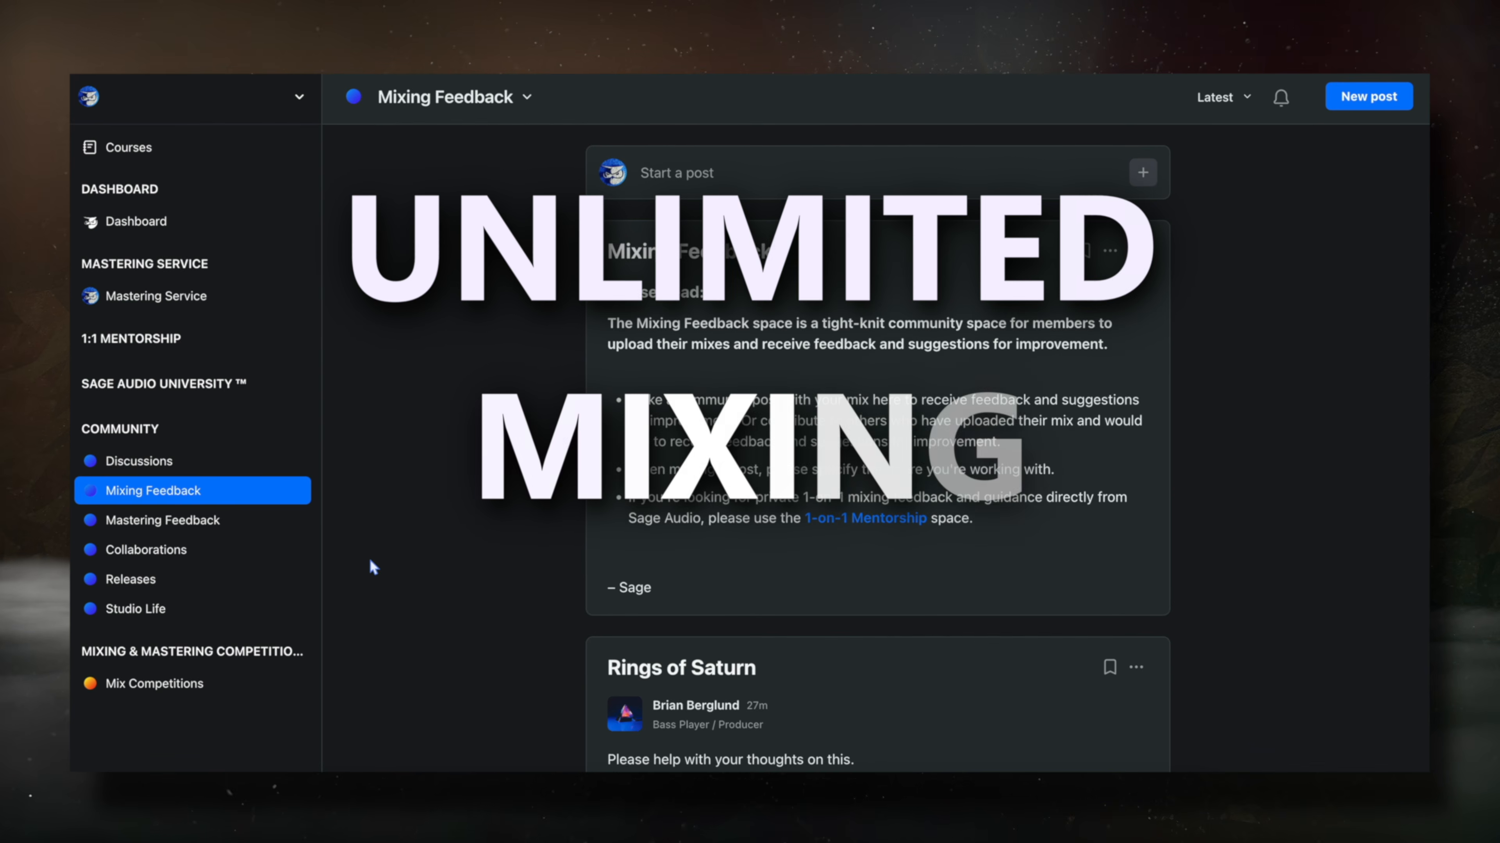
{"action": "scroll", "coordinate": [371, 567], "scroll_direction": "down", "scroll_amount": 8}
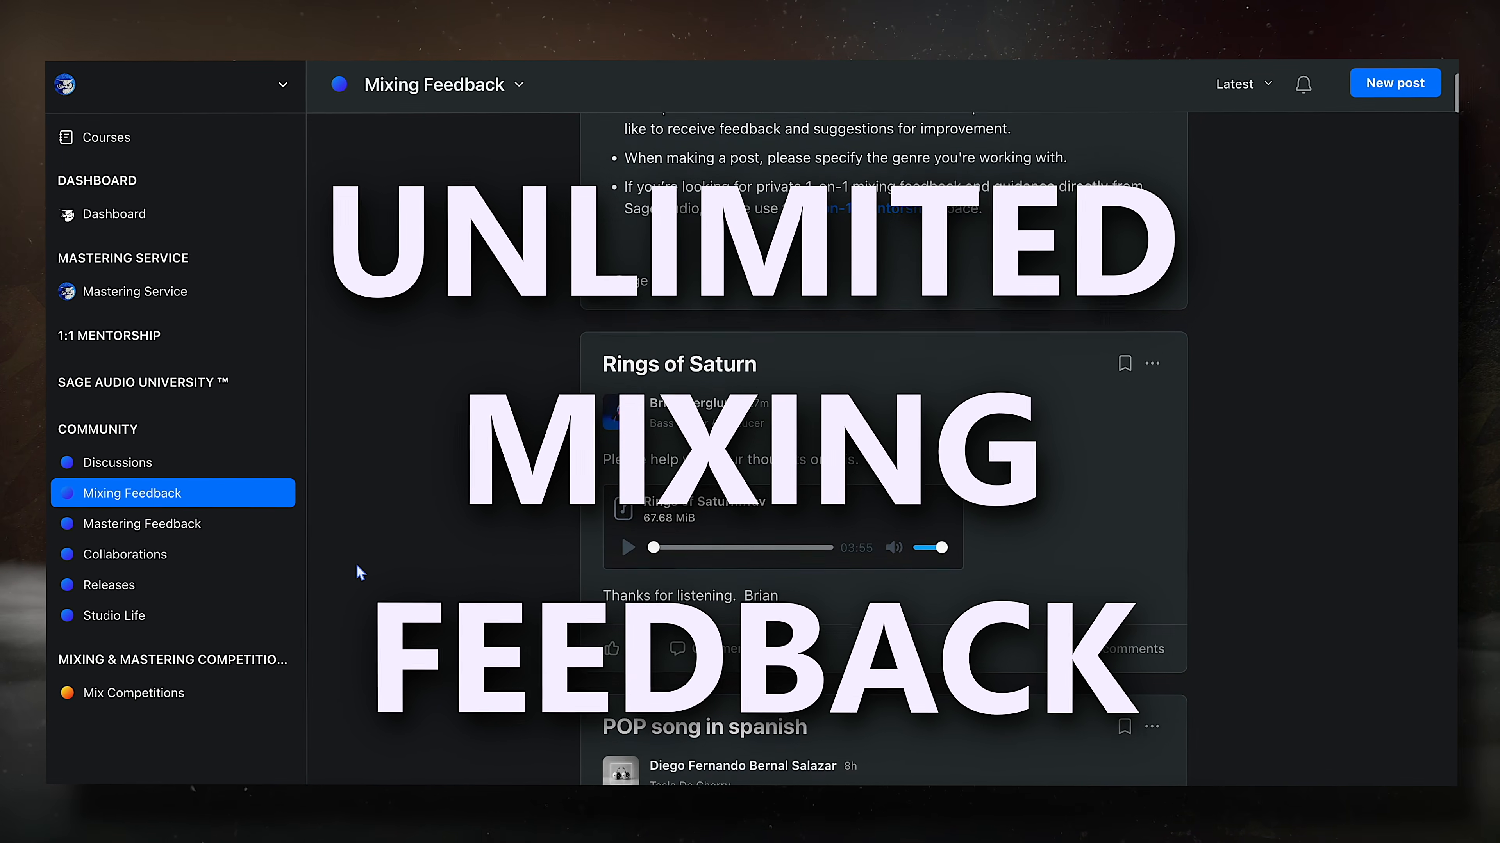
{"action": "scroll", "coordinate": [366, 564], "scroll_direction": "down", "scroll_amount": 3}
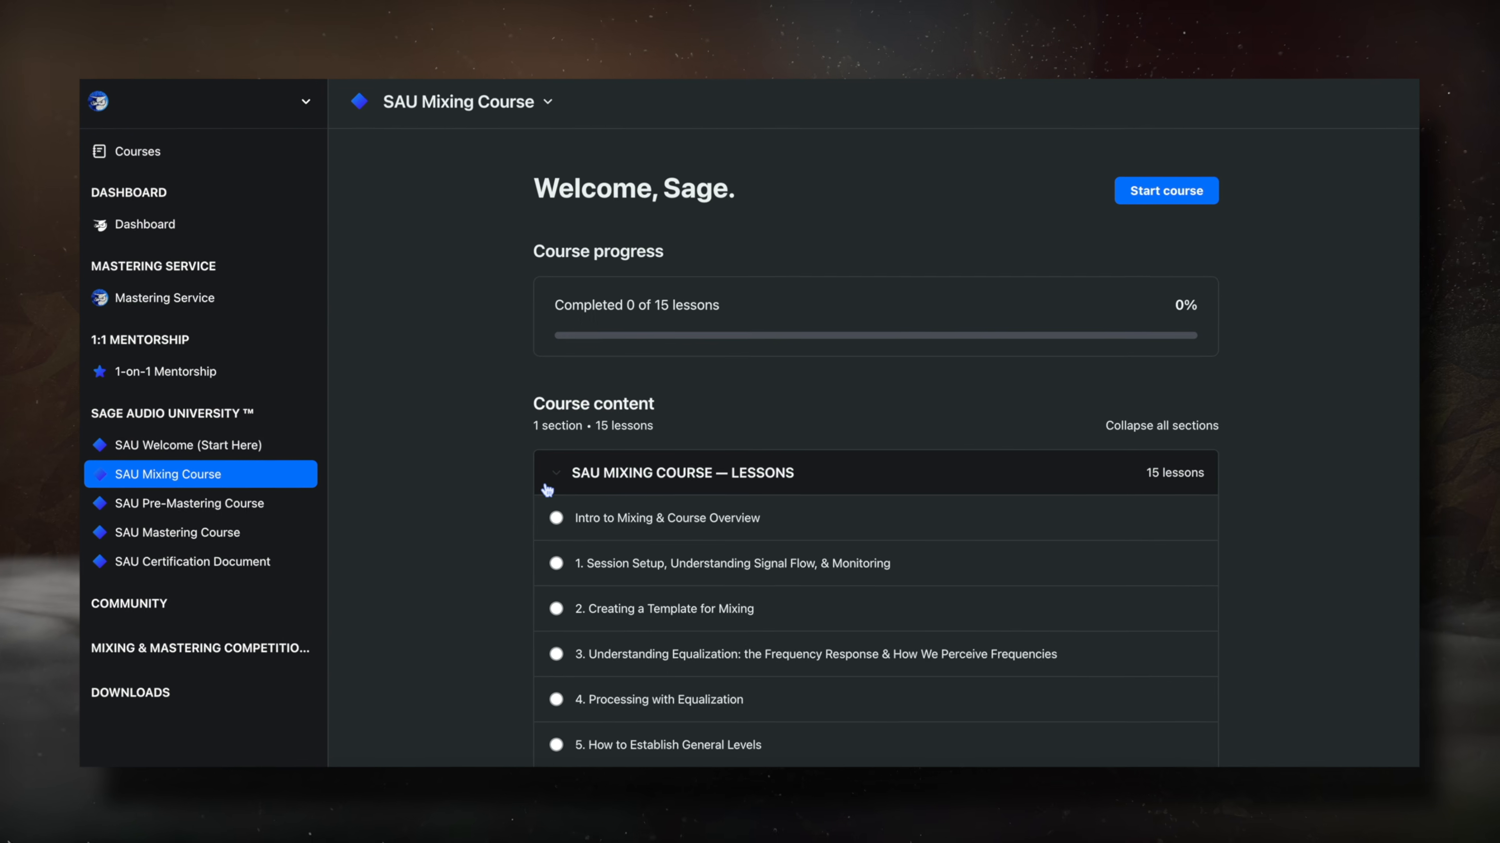
{"action": "scroll", "coordinate": [537, 493], "scroll_direction": "down", "scroll_amount": 4}
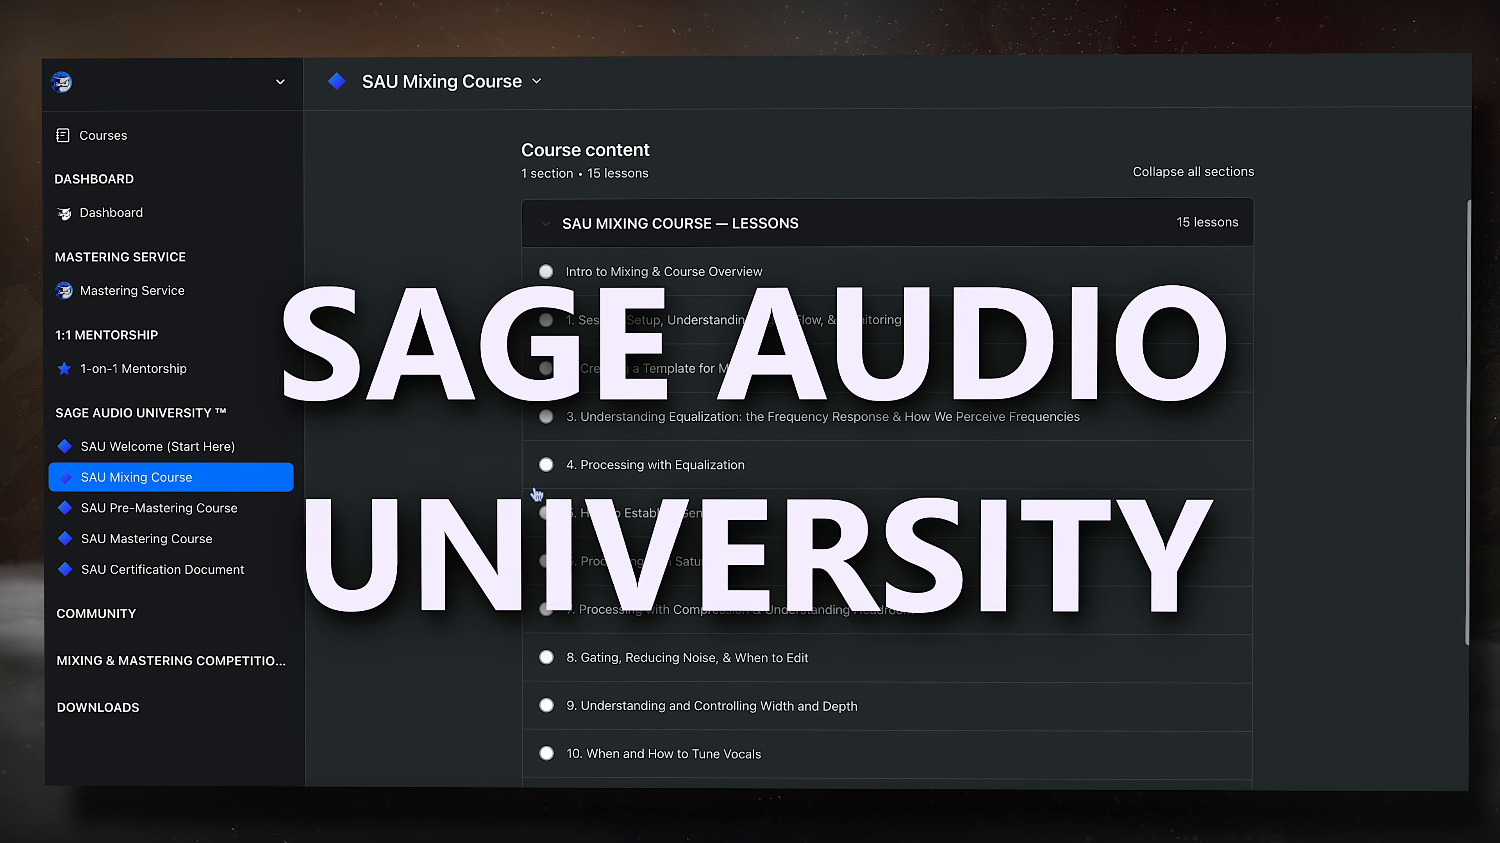
{"action": "scroll", "coordinate": [536, 494], "scroll_direction": "down", "scroll_amount": 4}
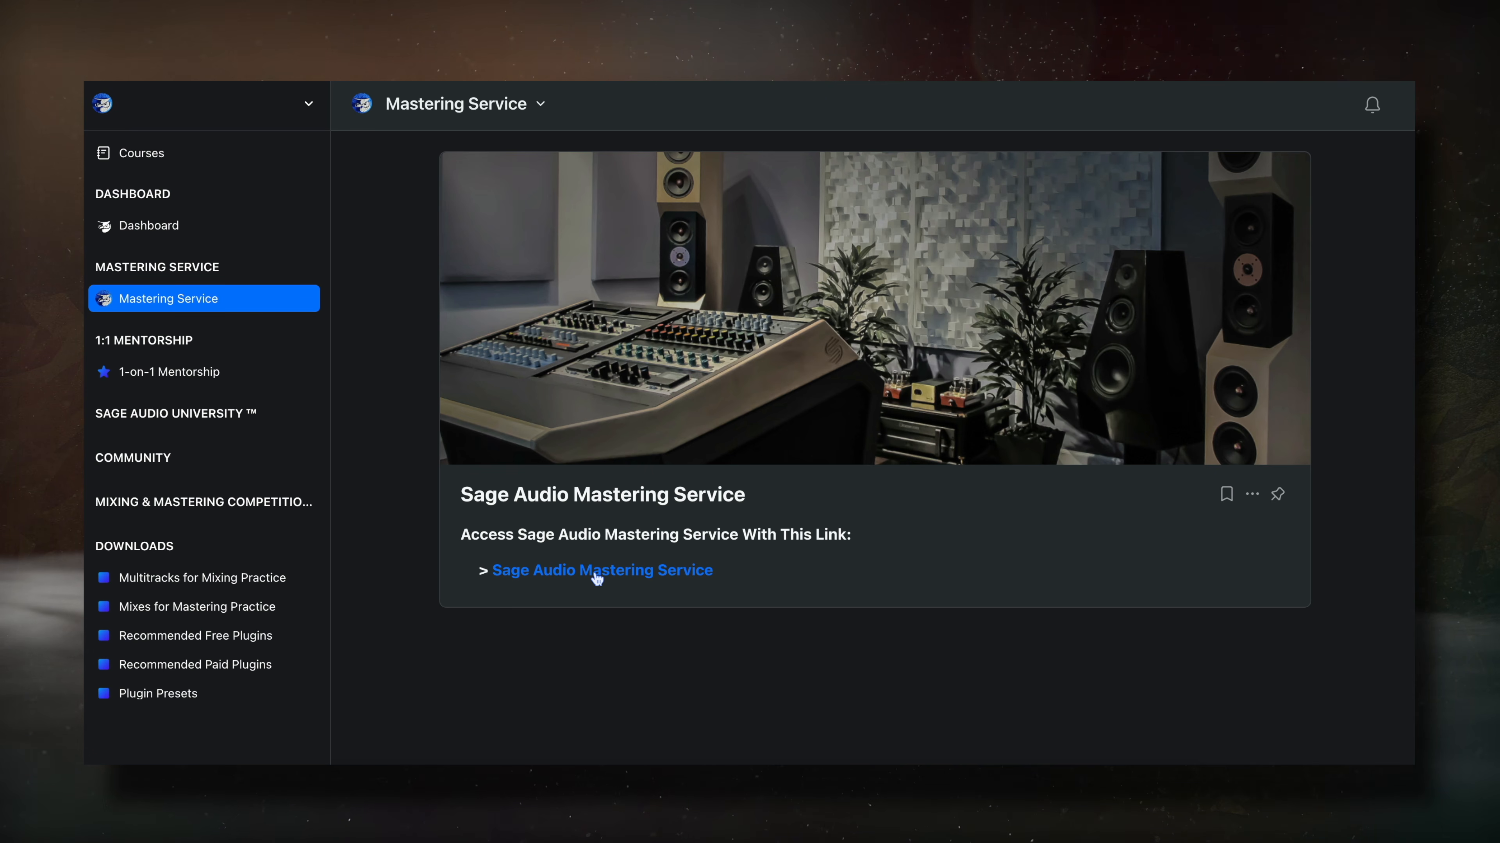
- Request a Mastering Service revision with the note 'Please make', then return to 1-on-1 Mentorship
{"action": "left_click", "coordinate": [596, 576]}
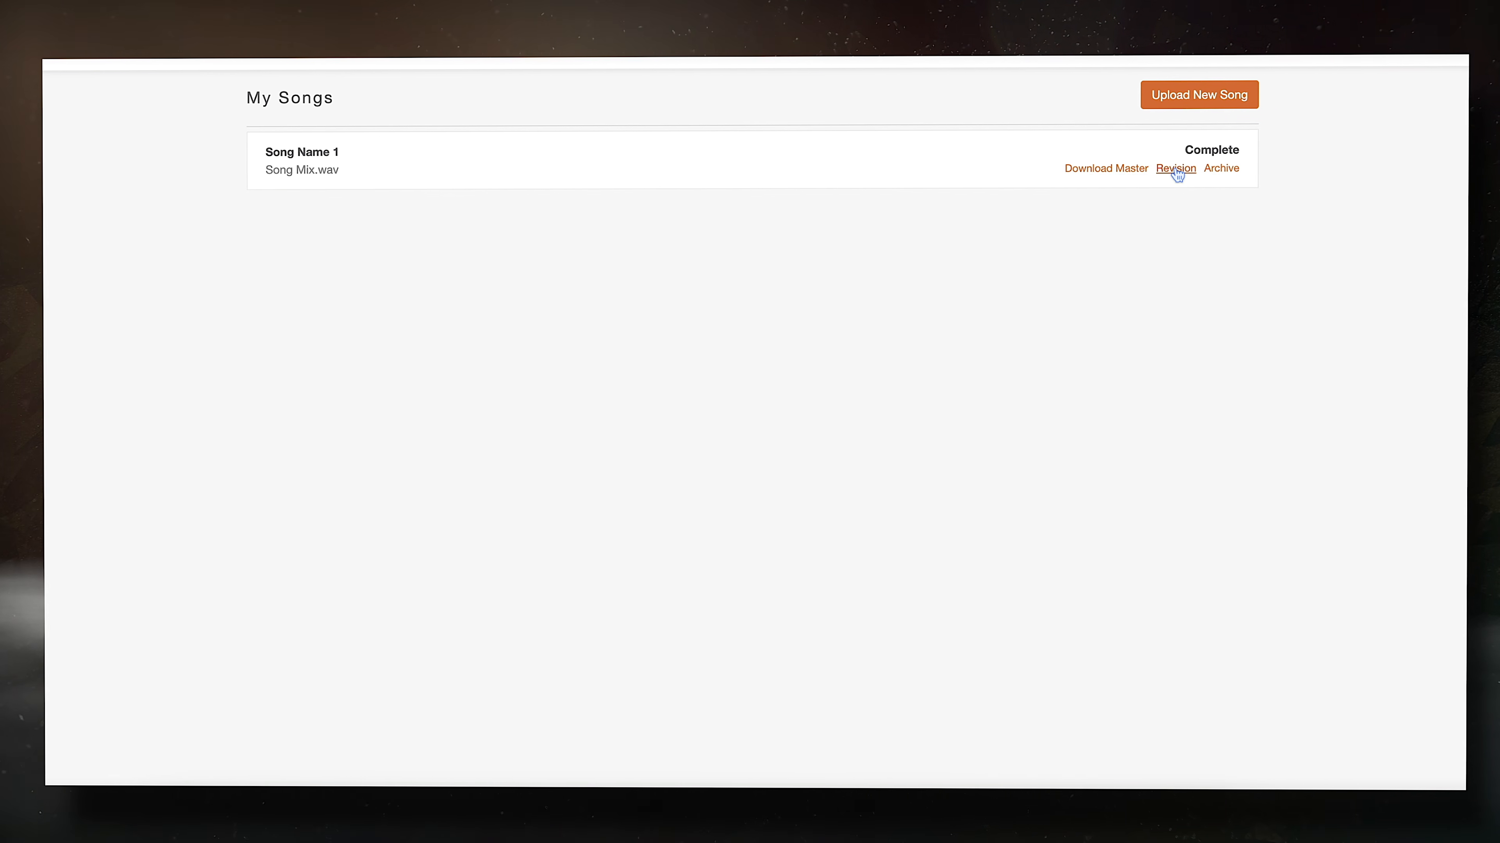
{"action": "left_click", "coordinate": [1176, 171]}
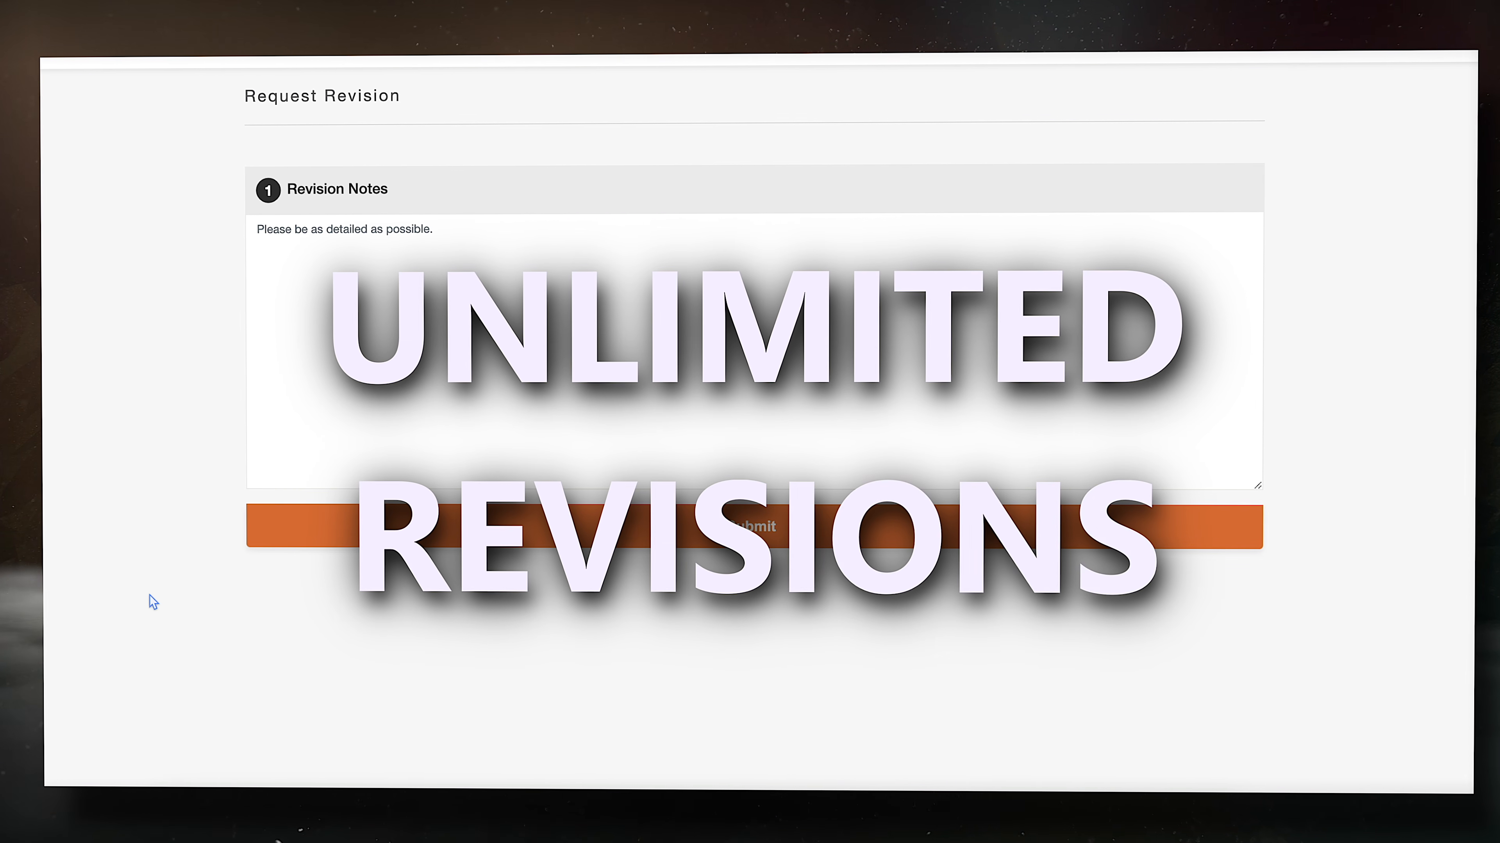
{"action": "left_click", "coordinate": [473, 343]}
{"action": "type", "text": "Plea"}
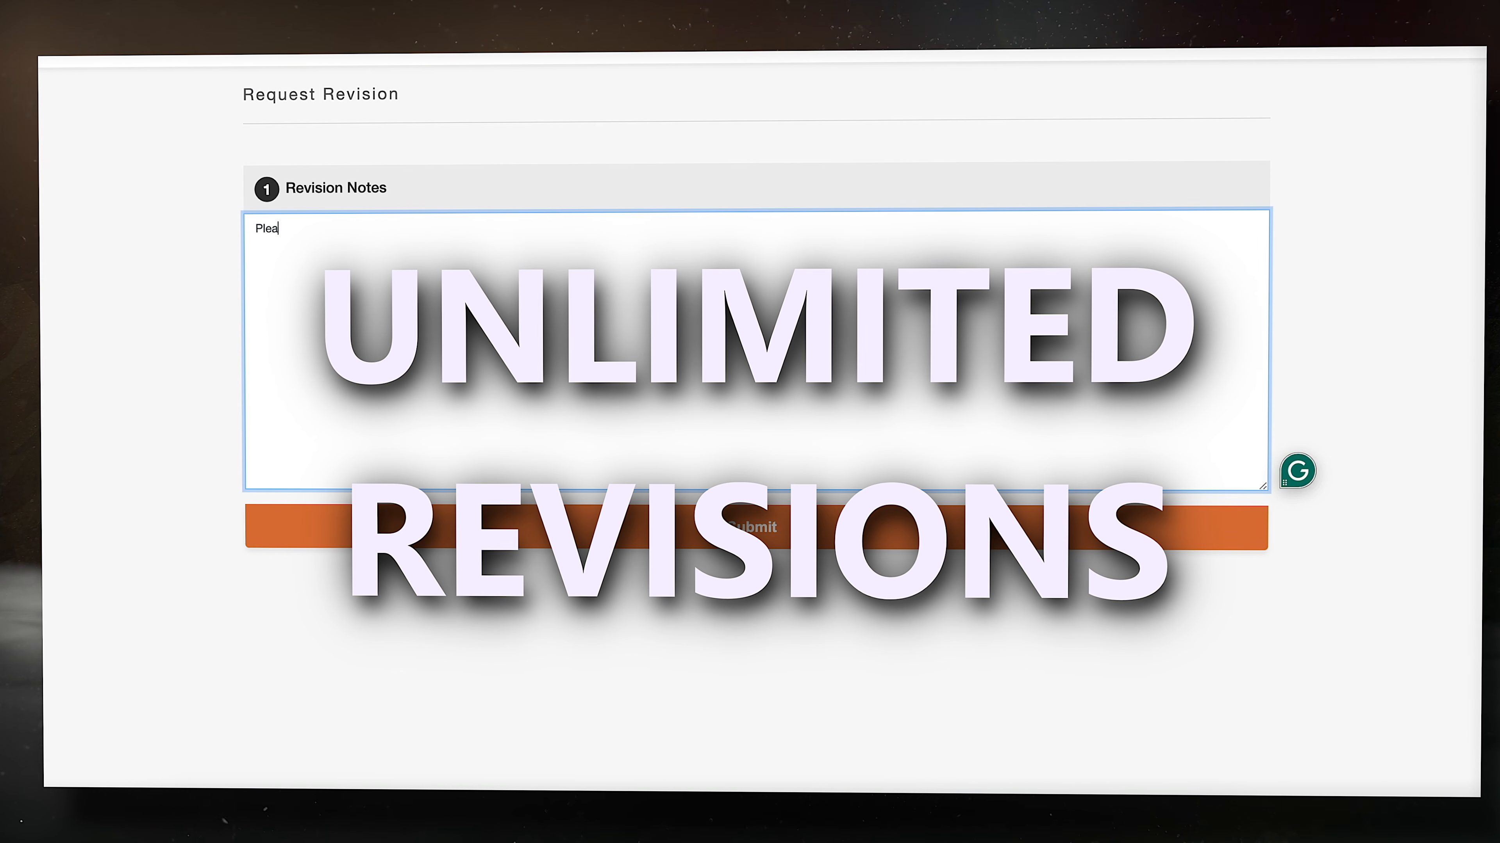
{"action": "type", "text": "se make"}
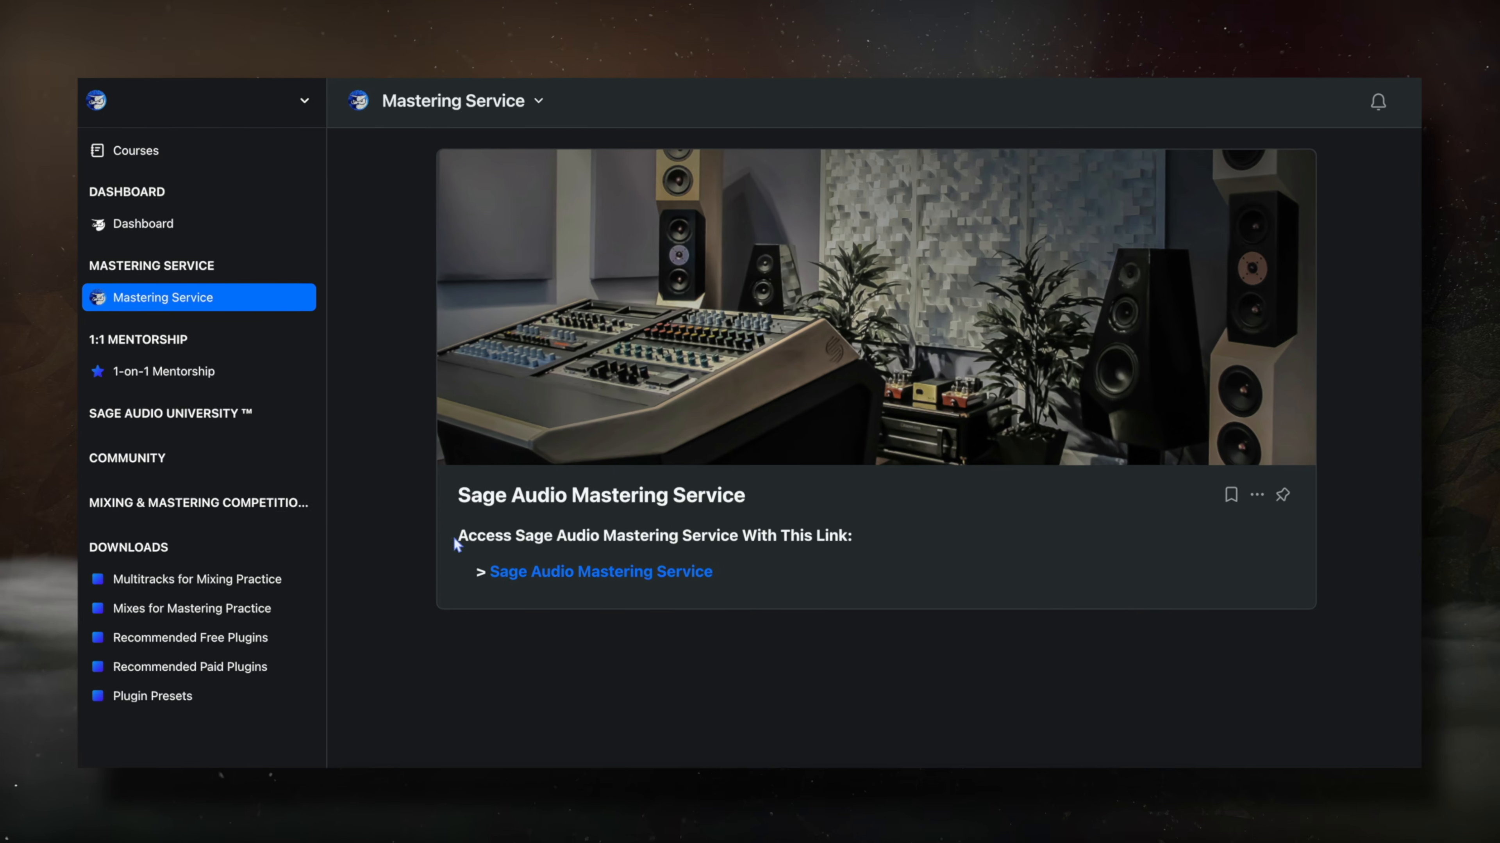
{"action": "left_click", "coordinate": [127, 326]}
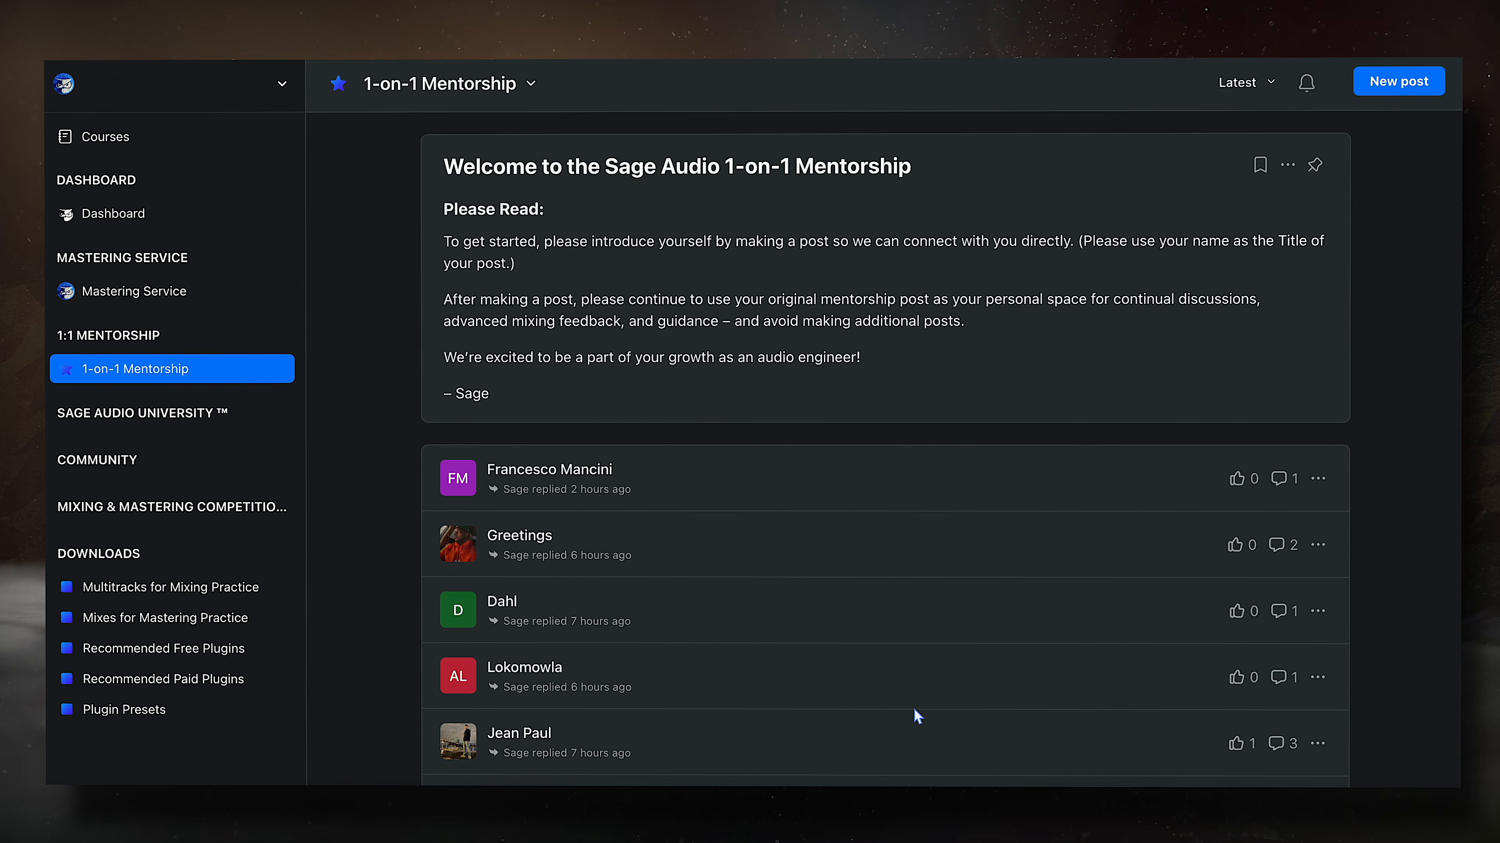
- Open another member's mentorship post and read through its reply
{"action": "left_click", "coordinate": [498, 605]}
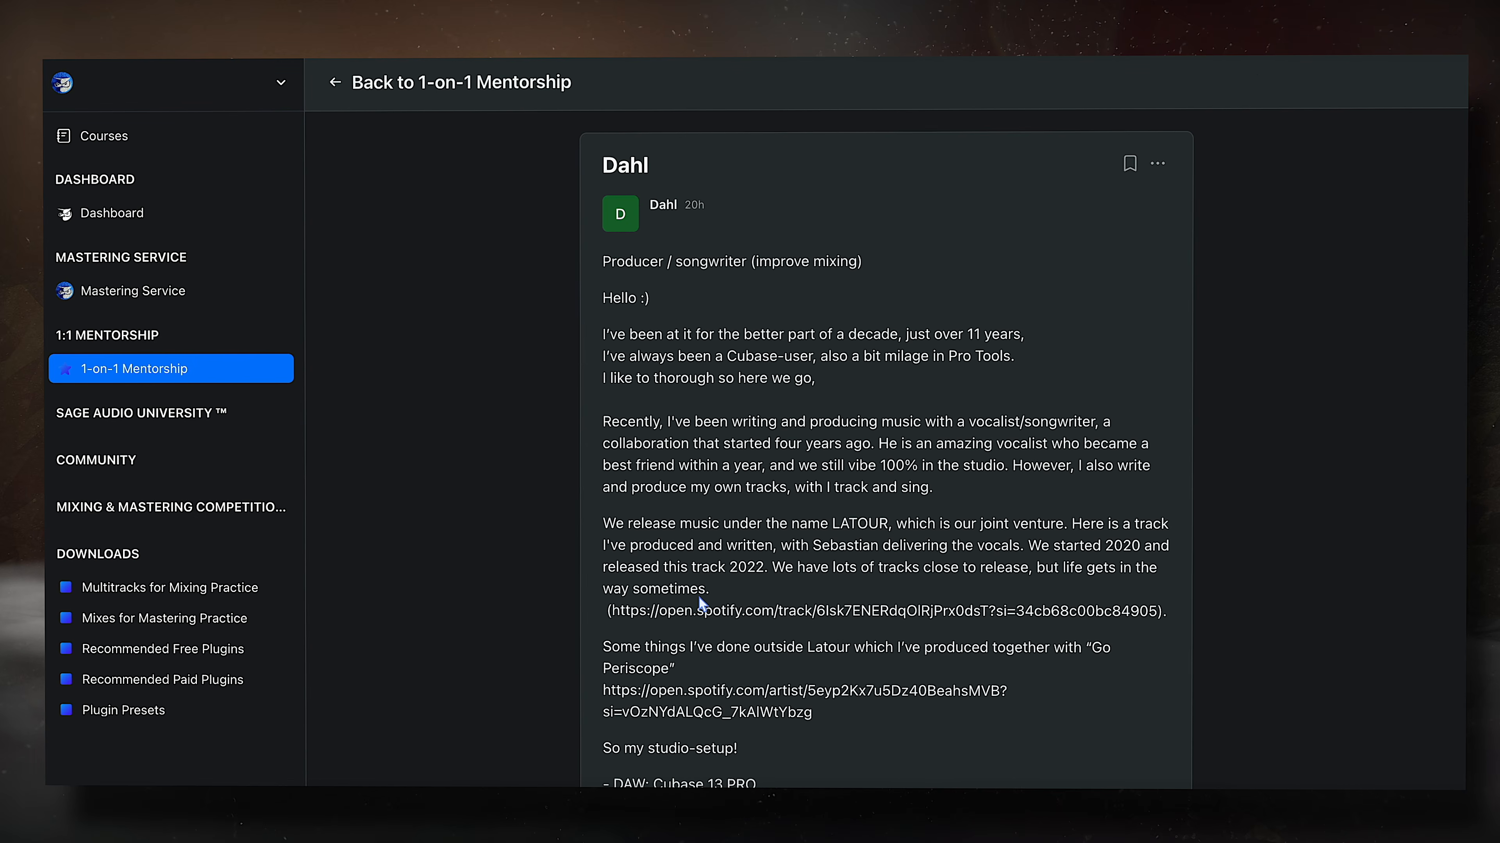
{"action": "scroll", "coordinate": [1331, 555], "scroll_direction": "down", "scroll_amount": 5}
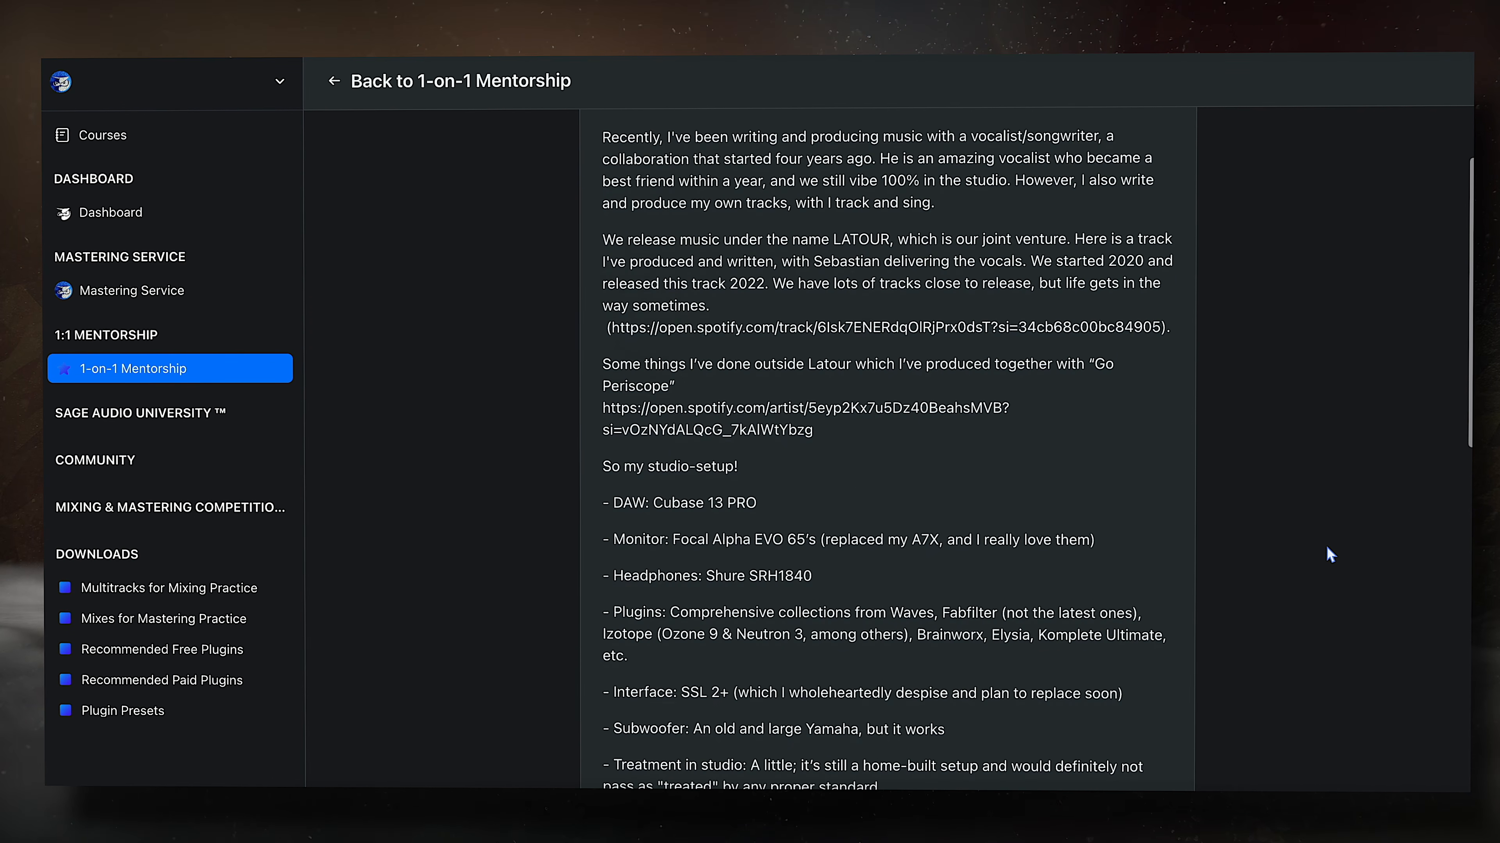
{"action": "scroll", "coordinate": [1330, 555], "scroll_direction": "down", "scroll_amount": 12}
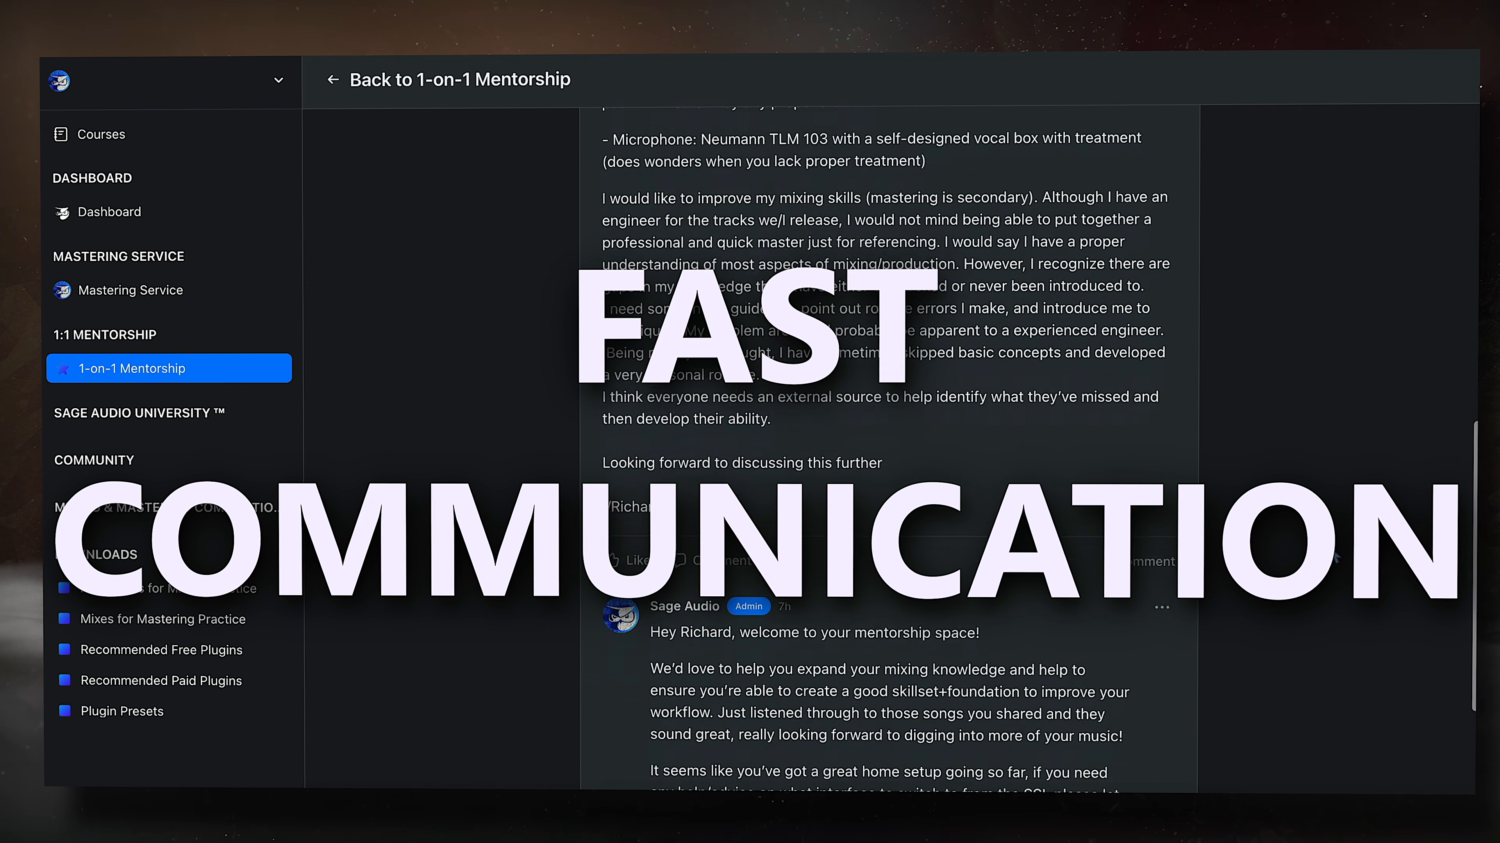
{"action": "scroll", "coordinate": [1335, 558], "scroll_direction": "down", "scroll_amount": 3}
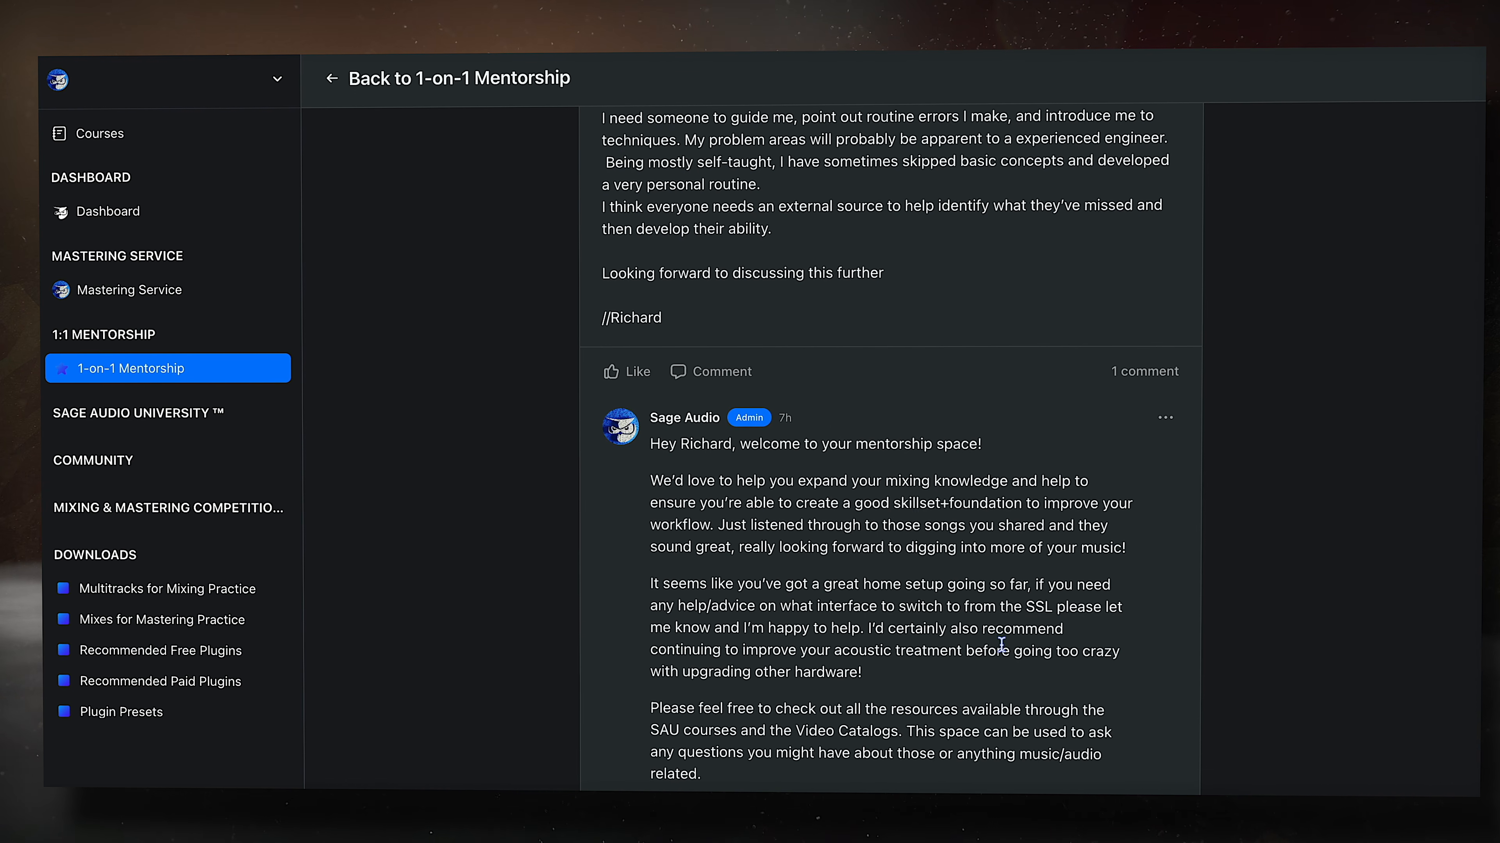
{"action": "scroll", "coordinate": [1001, 645], "scroll_direction": "down", "scroll_amount": 2}
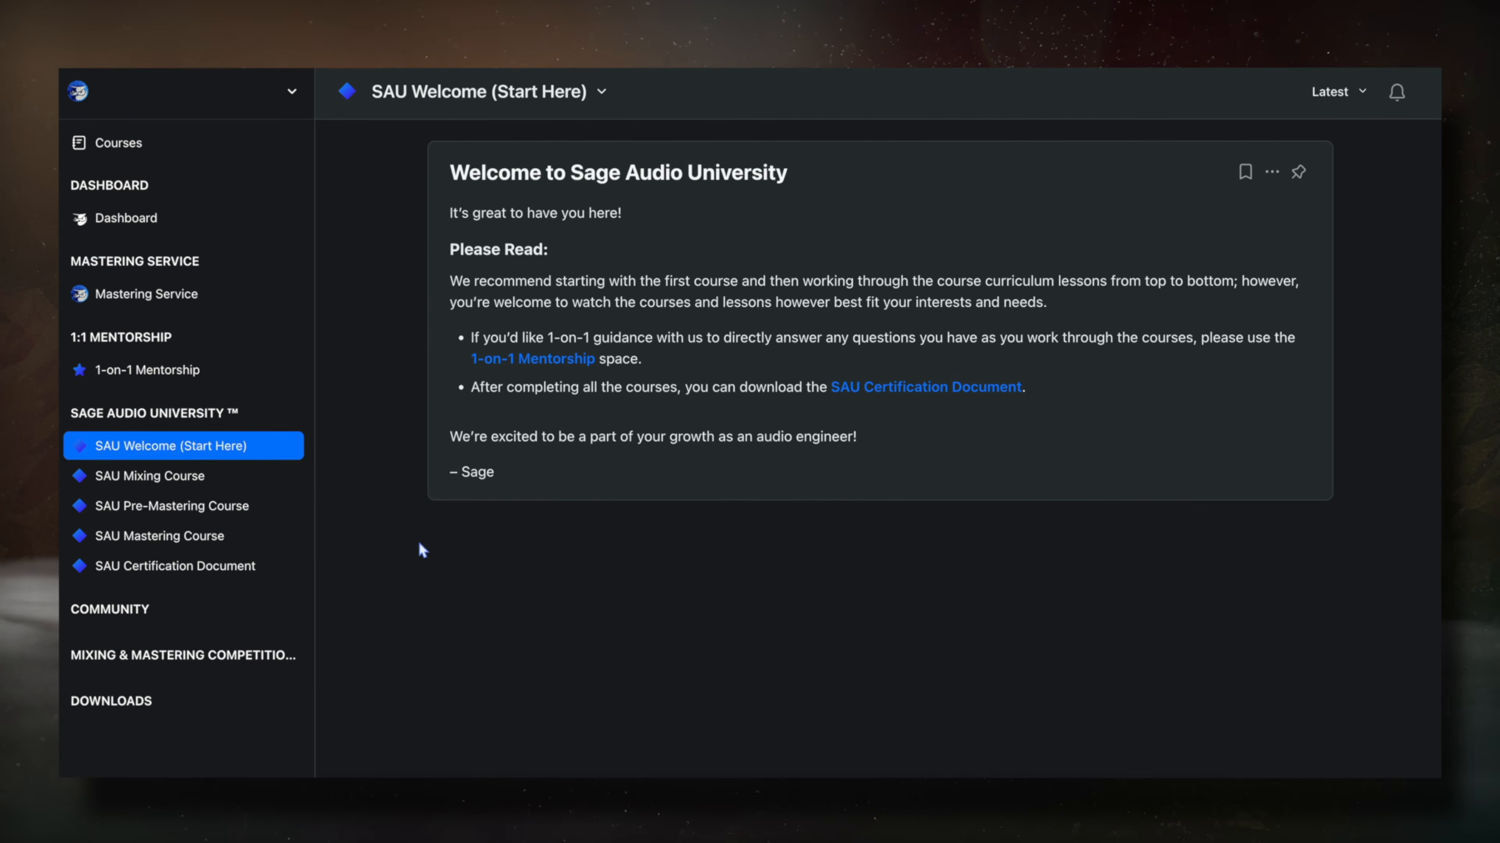
- Browse the SAU Mixing, Pre-Mastering and Mastering course pages
{"action": "left_click", "coordinate": [140, 479]}
{"action": "scroll", "coordinate": [535, 491], "scroll_direction": "down", "scroll_amount": 4}
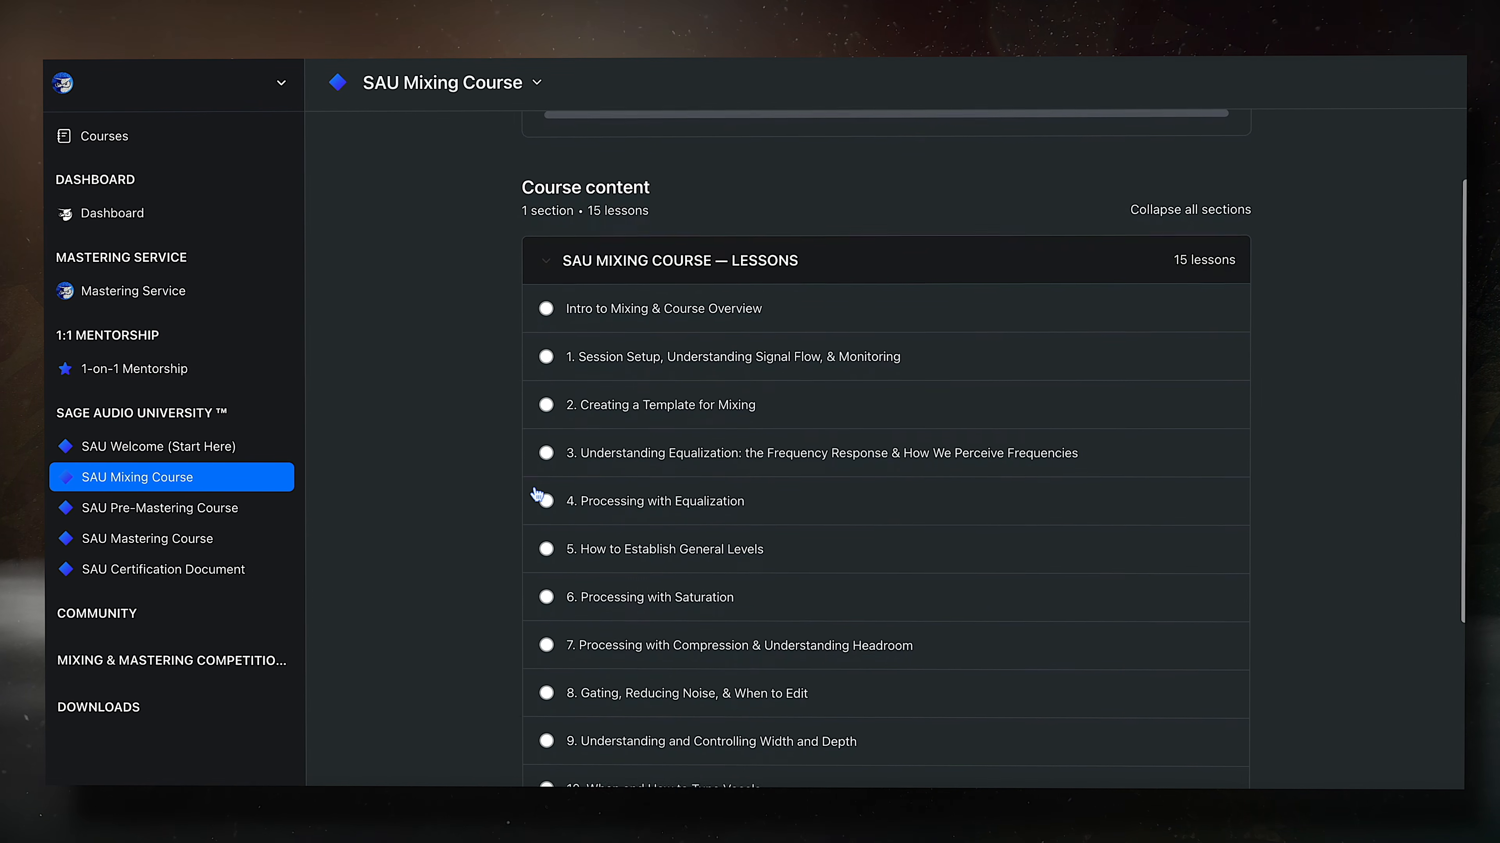
{"action": "scroll", "coordinate": [536, 494], "scroll_direction": "down", "scroll_amount": 3}
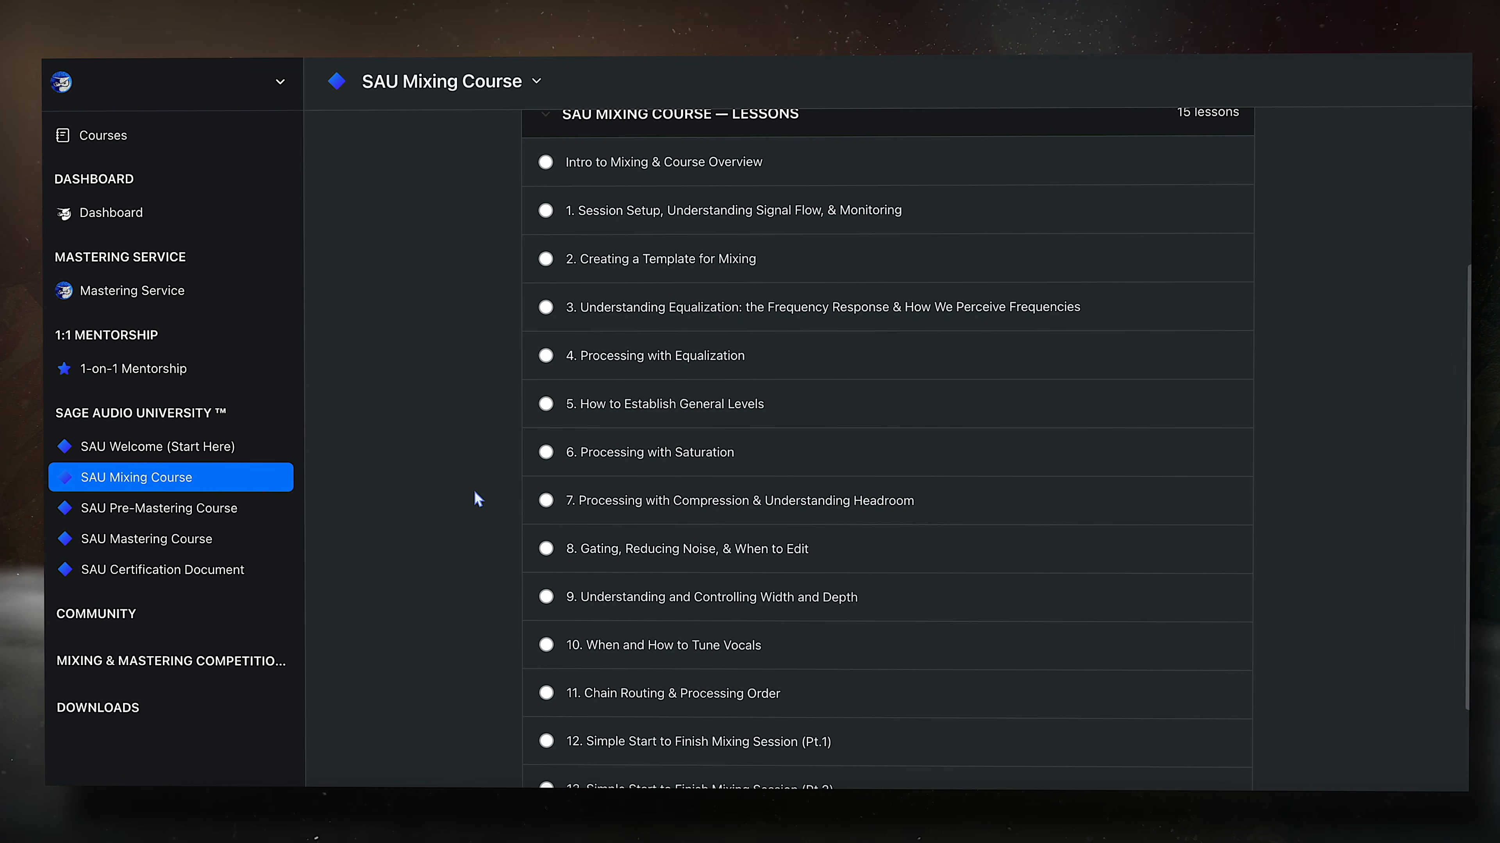
{"action": "left_click", "coordinate": [190, 522]}
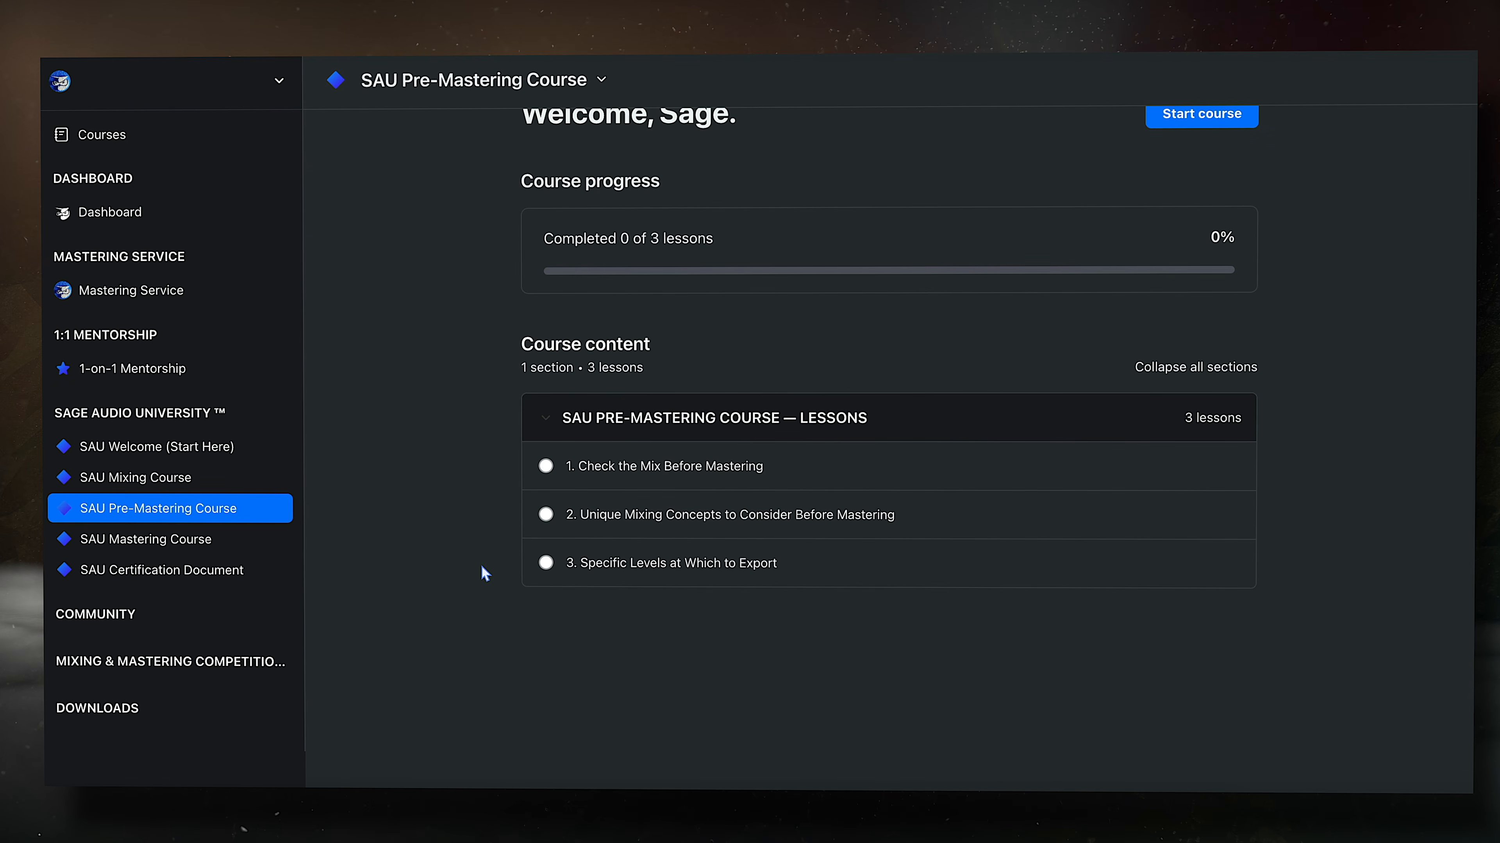
{"action": "left_click", "coordinate": [263, 540]}
{"action": "scroll", "coordinate": [481, 597], "scroll_direction": "down", "scroll_amount": 5}
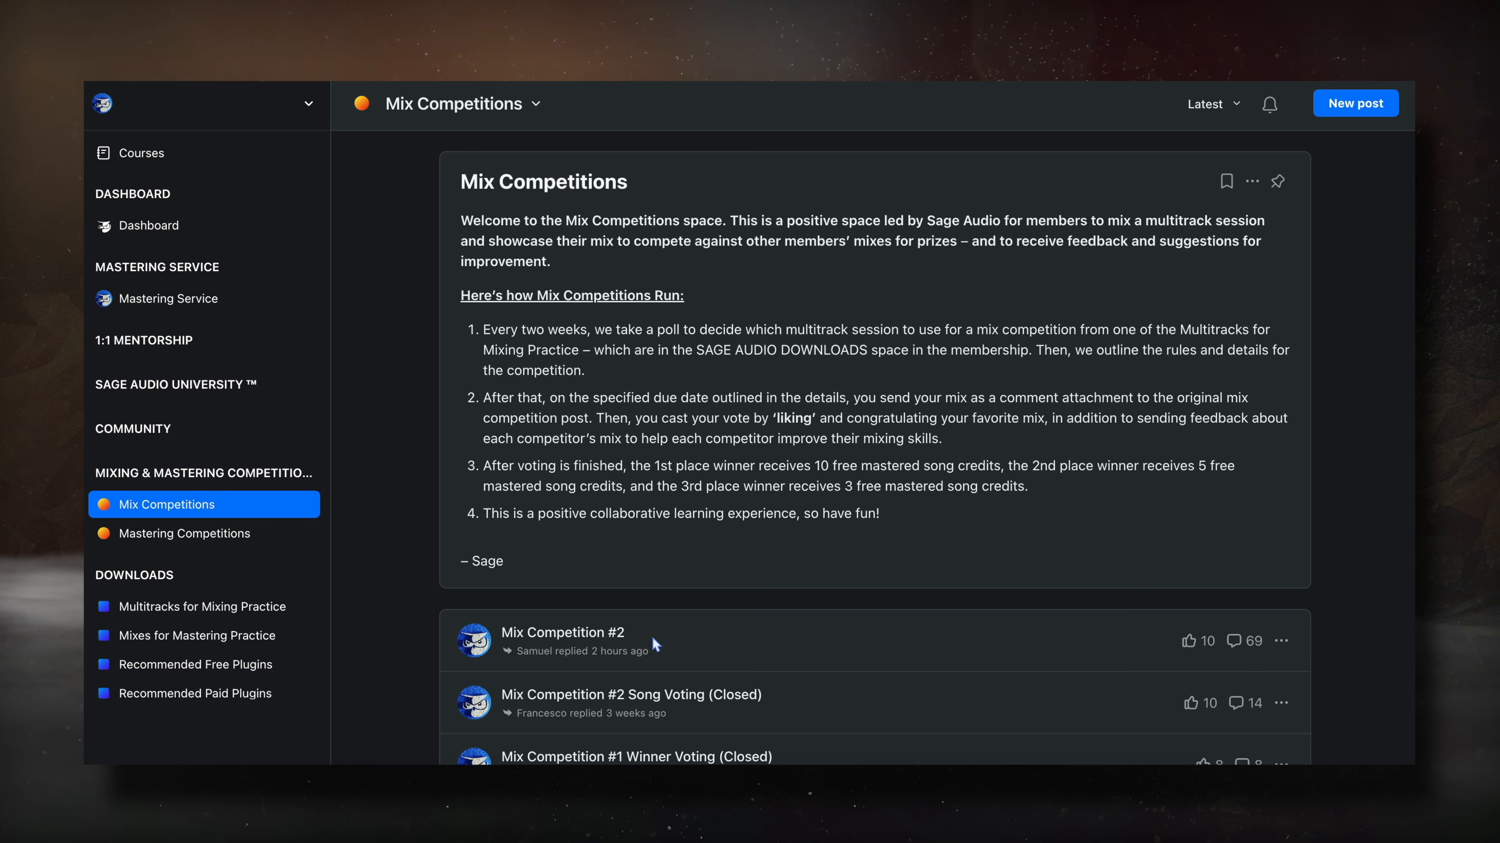
- Open and read the Mix Competition #2 post
{"action": "left_click", "coordinate": [594, 638]}
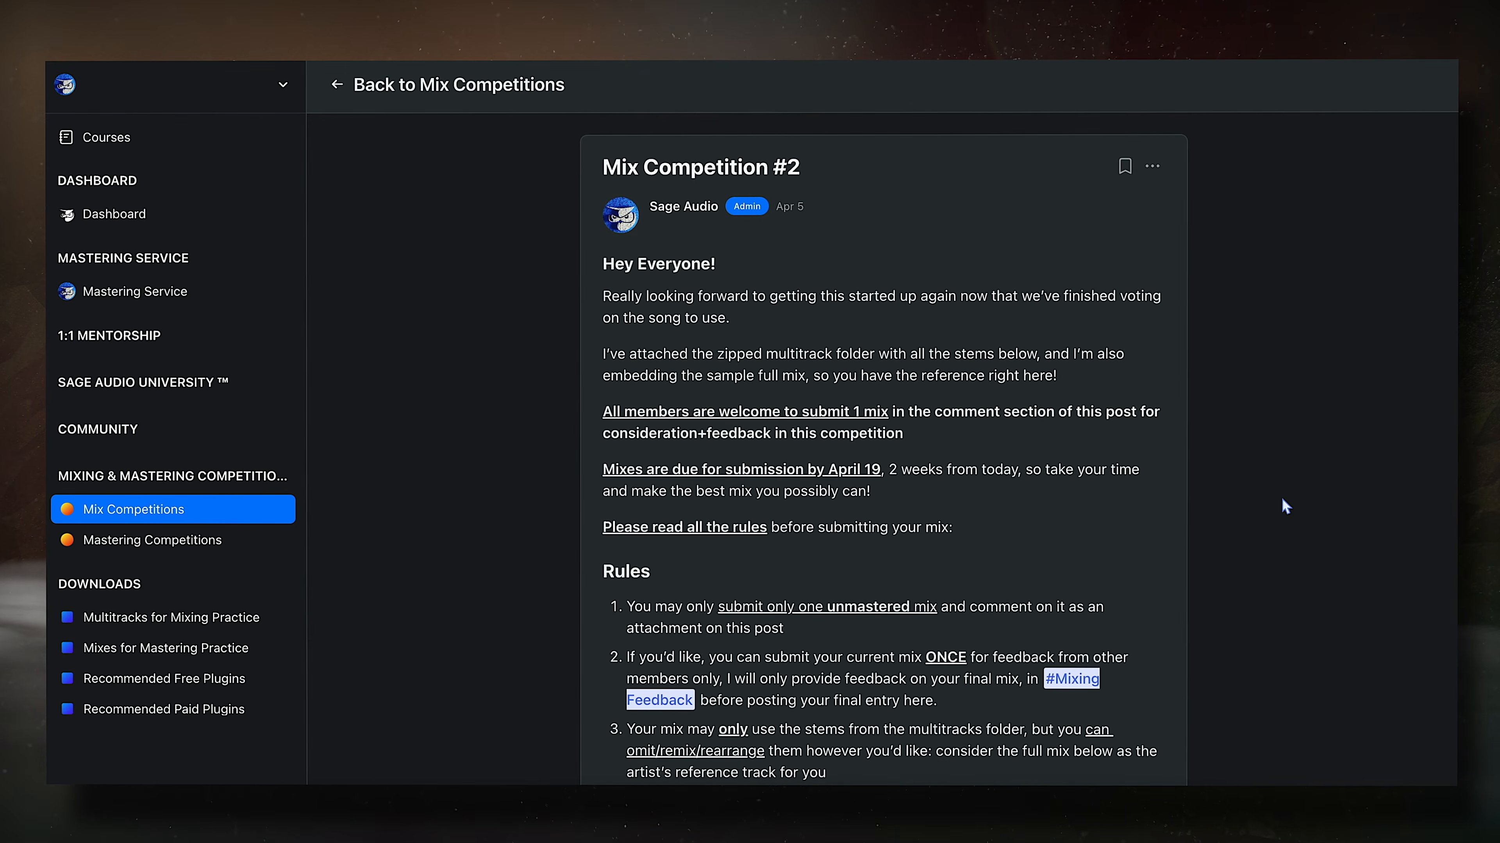
{"action": "scroll", "coordinate": [1340, 505], "scroll_direction": "down", "scroll_amount": 6}
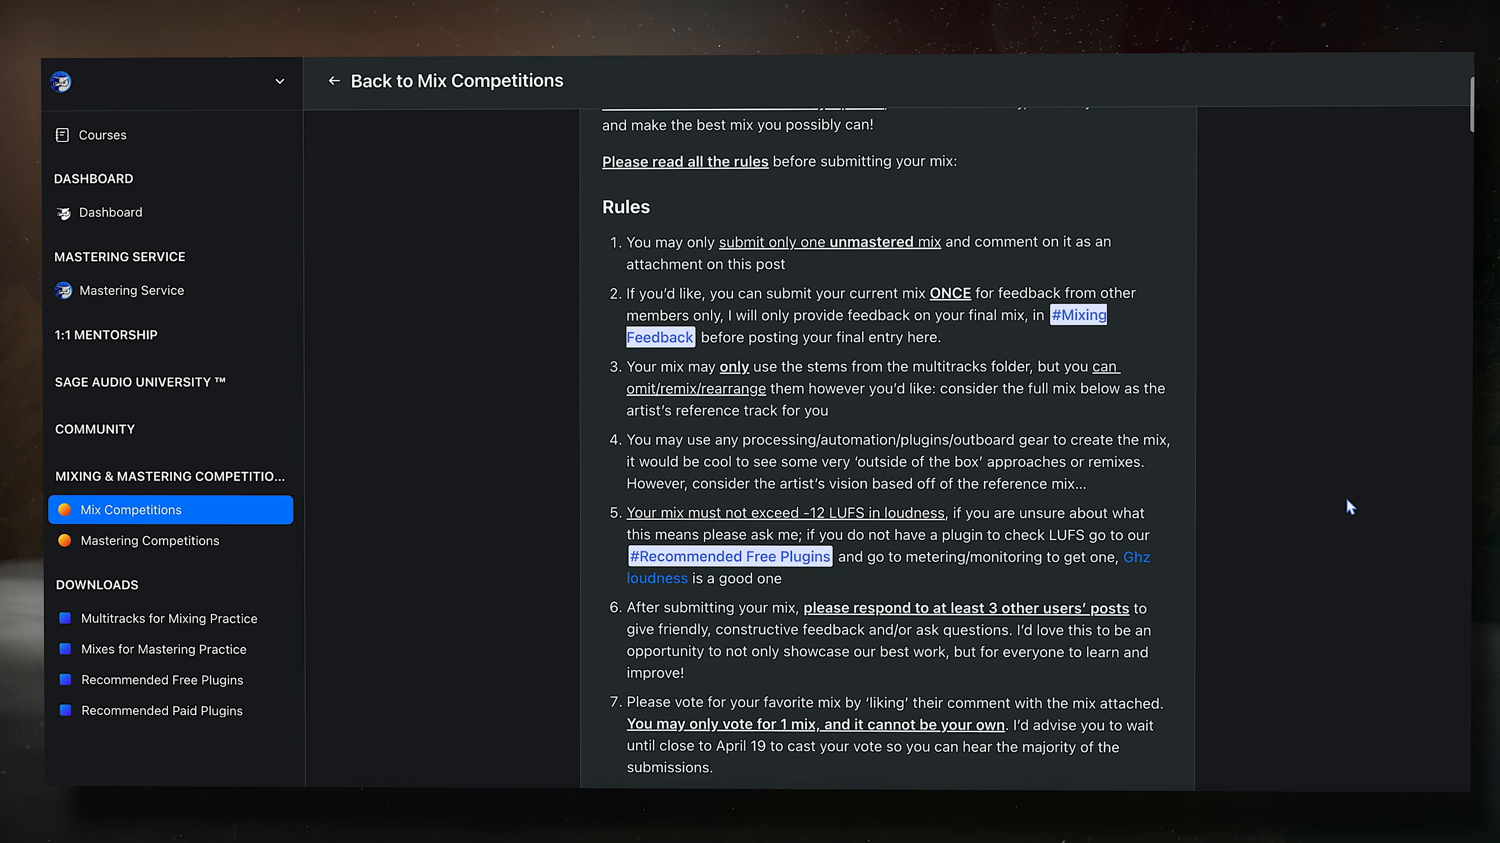
{"action": "scroll", "coordinate": [1349, 499], "scroll_direction": "down", "scroll_amount": 10}
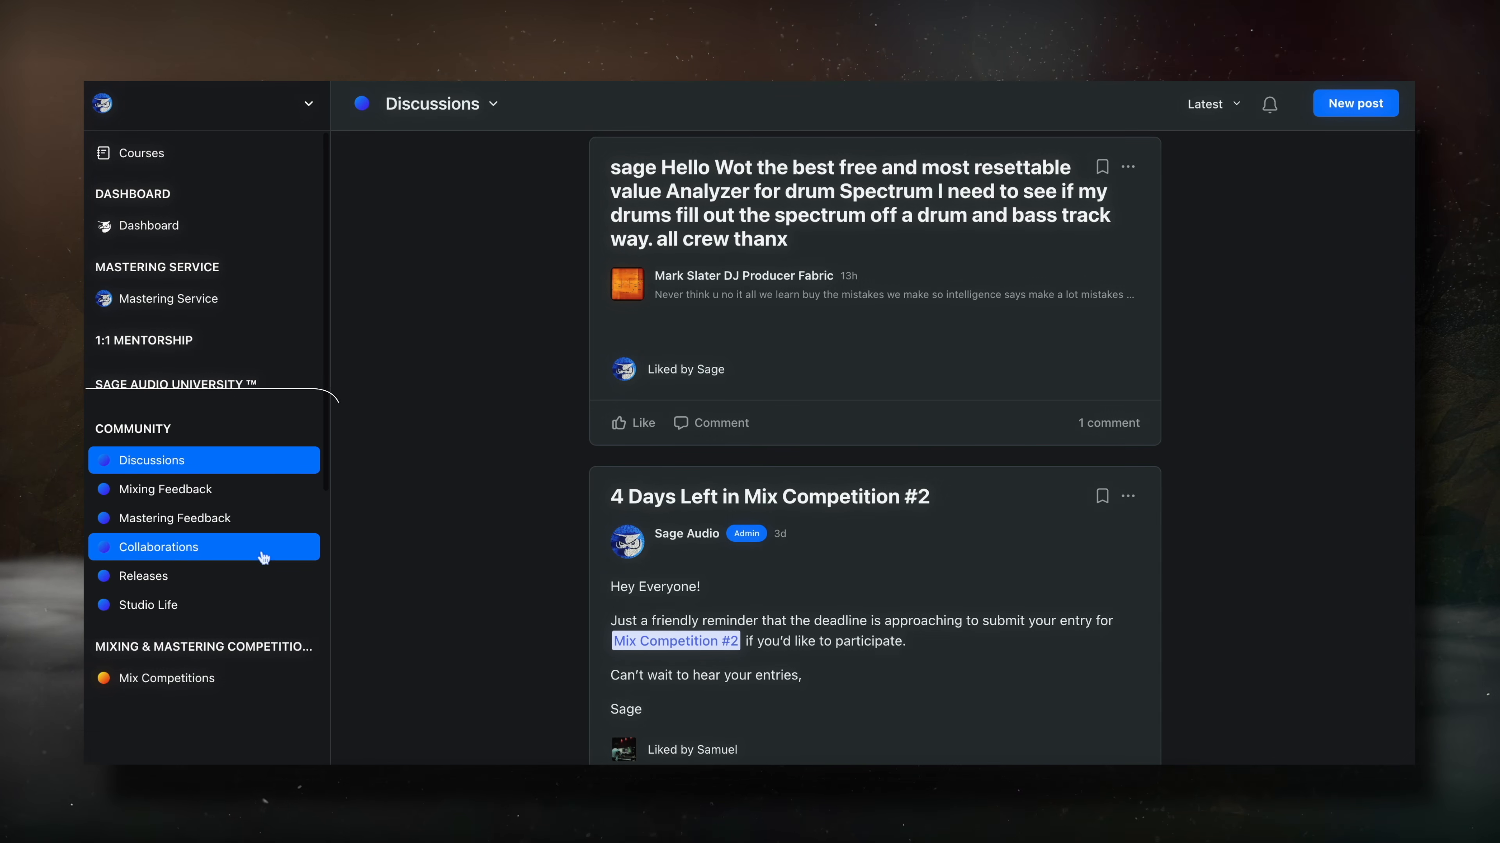
- Browse the Mixing Feedback and Mastering Feedback feeds
{"action": "left_click", "coordinate": [177, 489]}
{"action": "scroll", "coordinate": [376, 555], "scroll_direction": "down", "scroll_amount": 5}
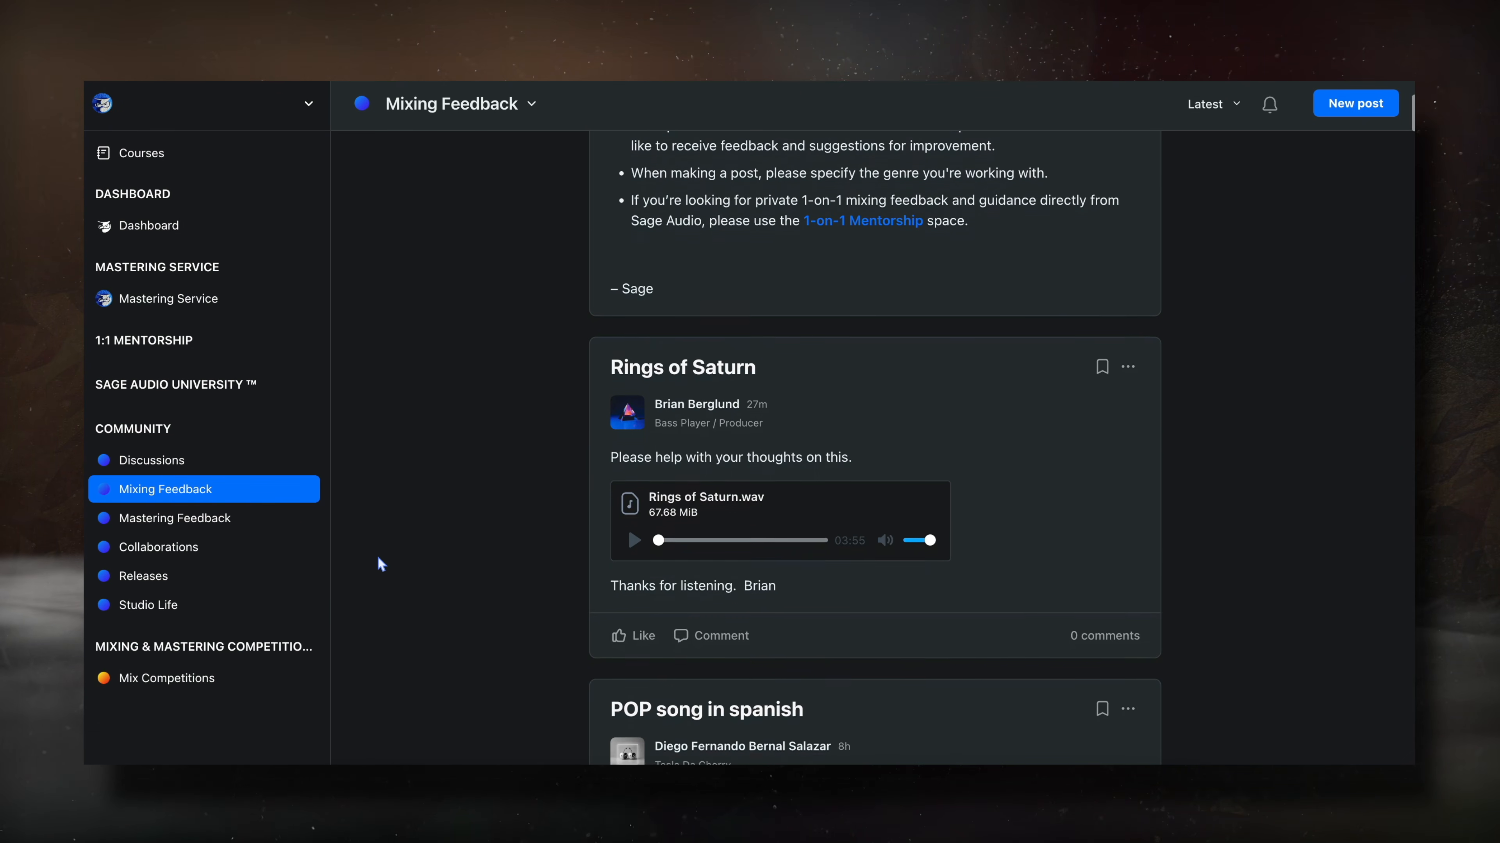
{"action": "left_click", "coordinate": [185, 520]}
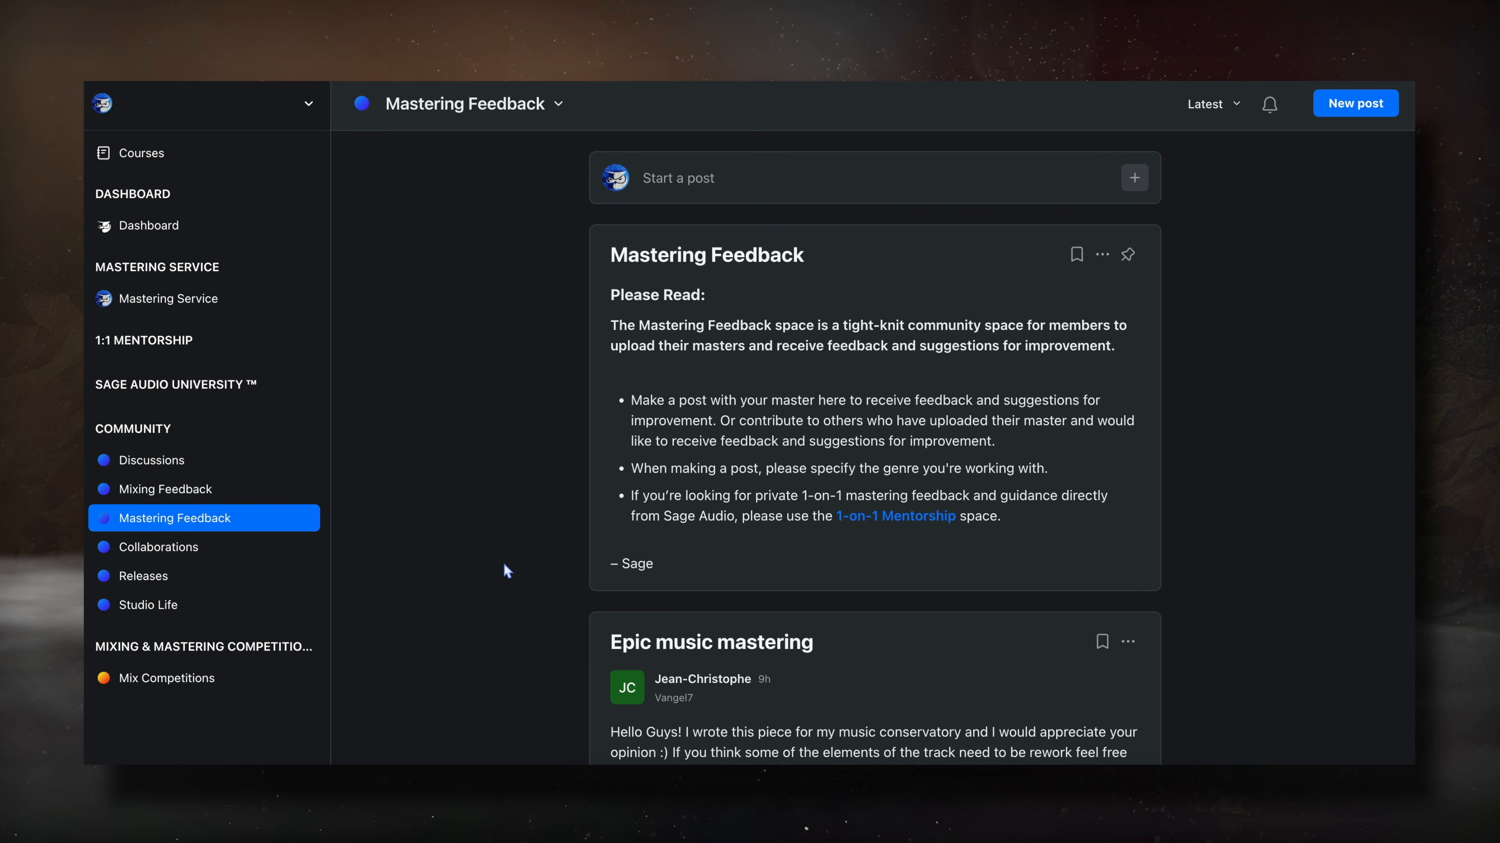
{"action": "scroll", "coordinate": [504, 564], "scroll_direction": "down", "scroll_amount": 6}
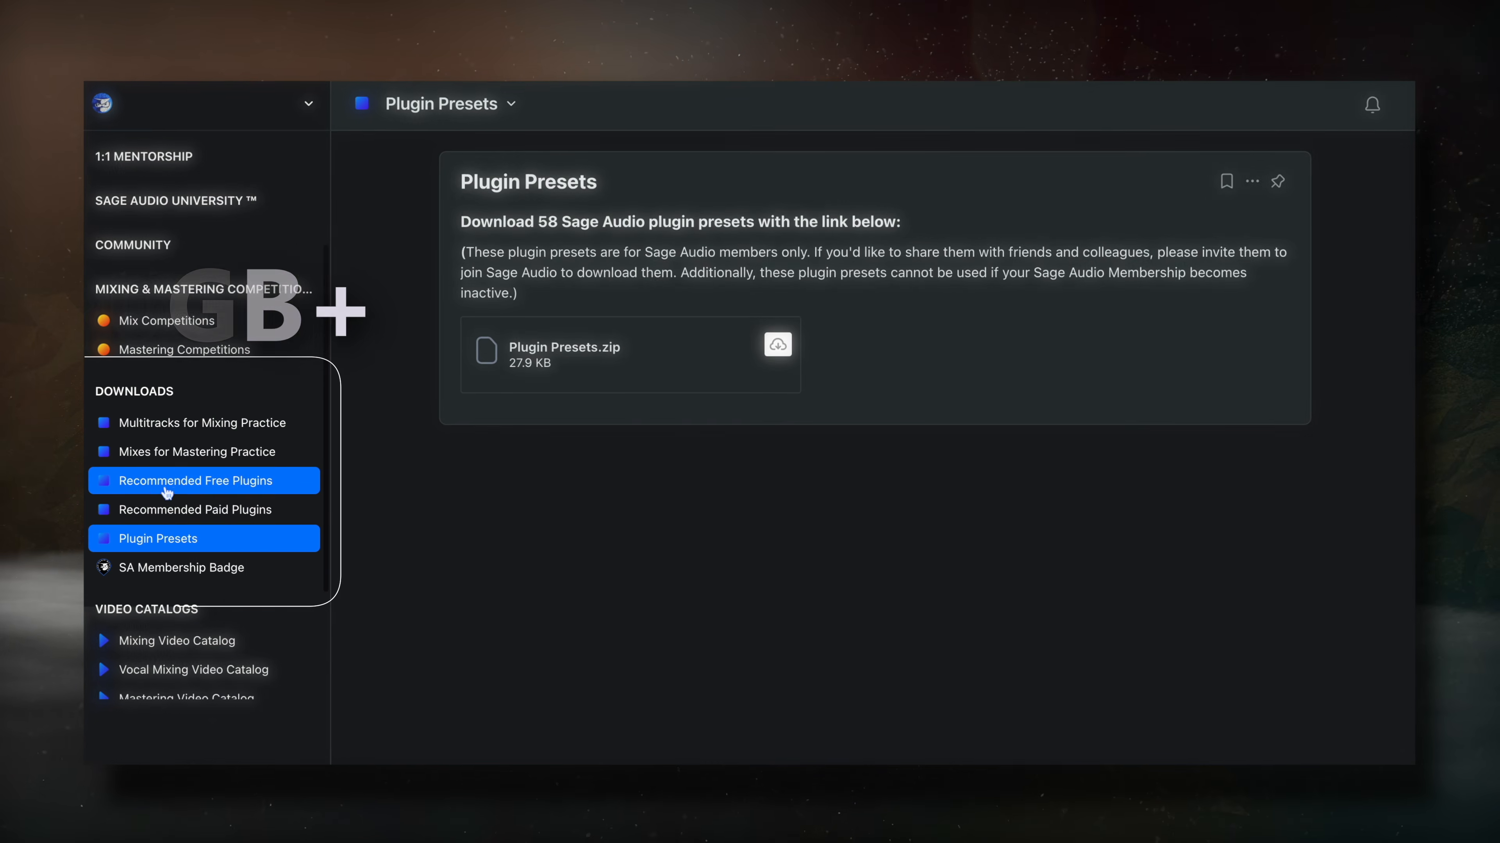
- Tour the downloads: Free Plugins, Mixing Practice Multitracks, Paid Plugins and Plugin Presets
{"action": "left_click", "coordinate": [148, 481]}
{"action": "left_click", "coordinate": [173, 423]}
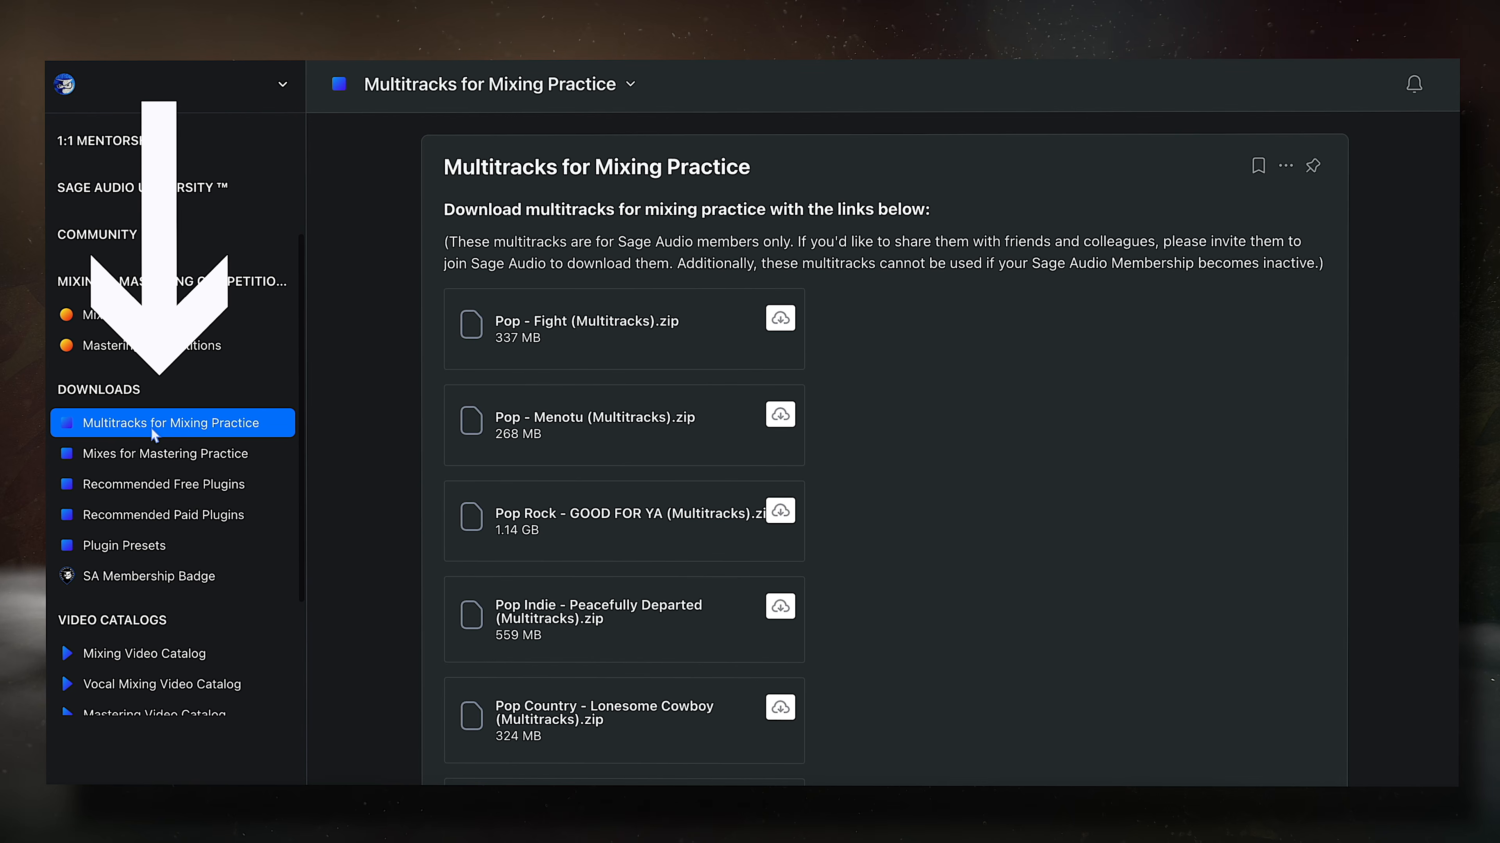
{"action": "left_click", "coordinate": [160, 485]}
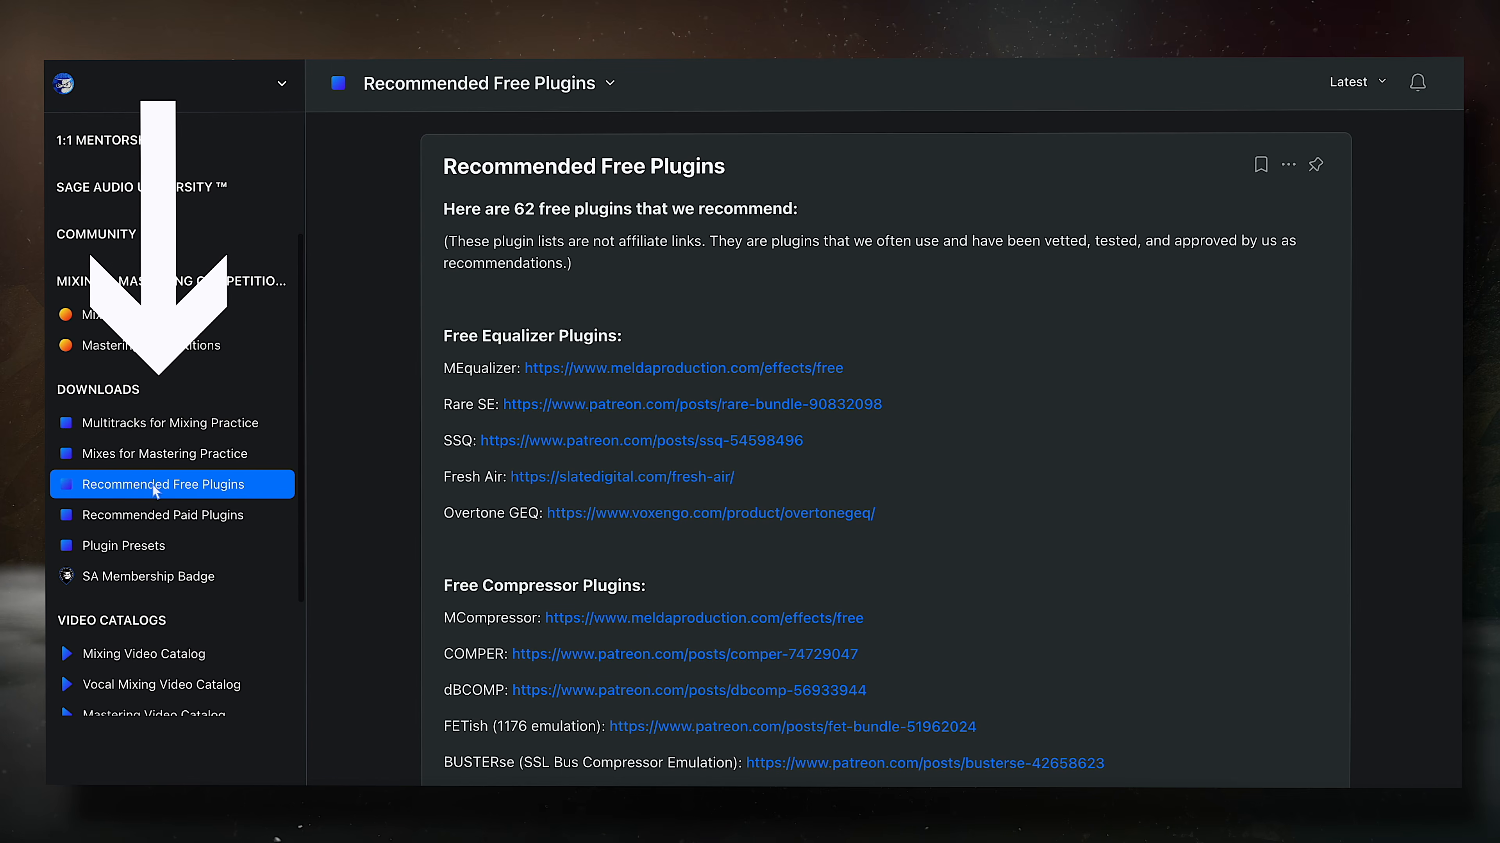
{"action": "left_click", "coordinate": [188, 519]}
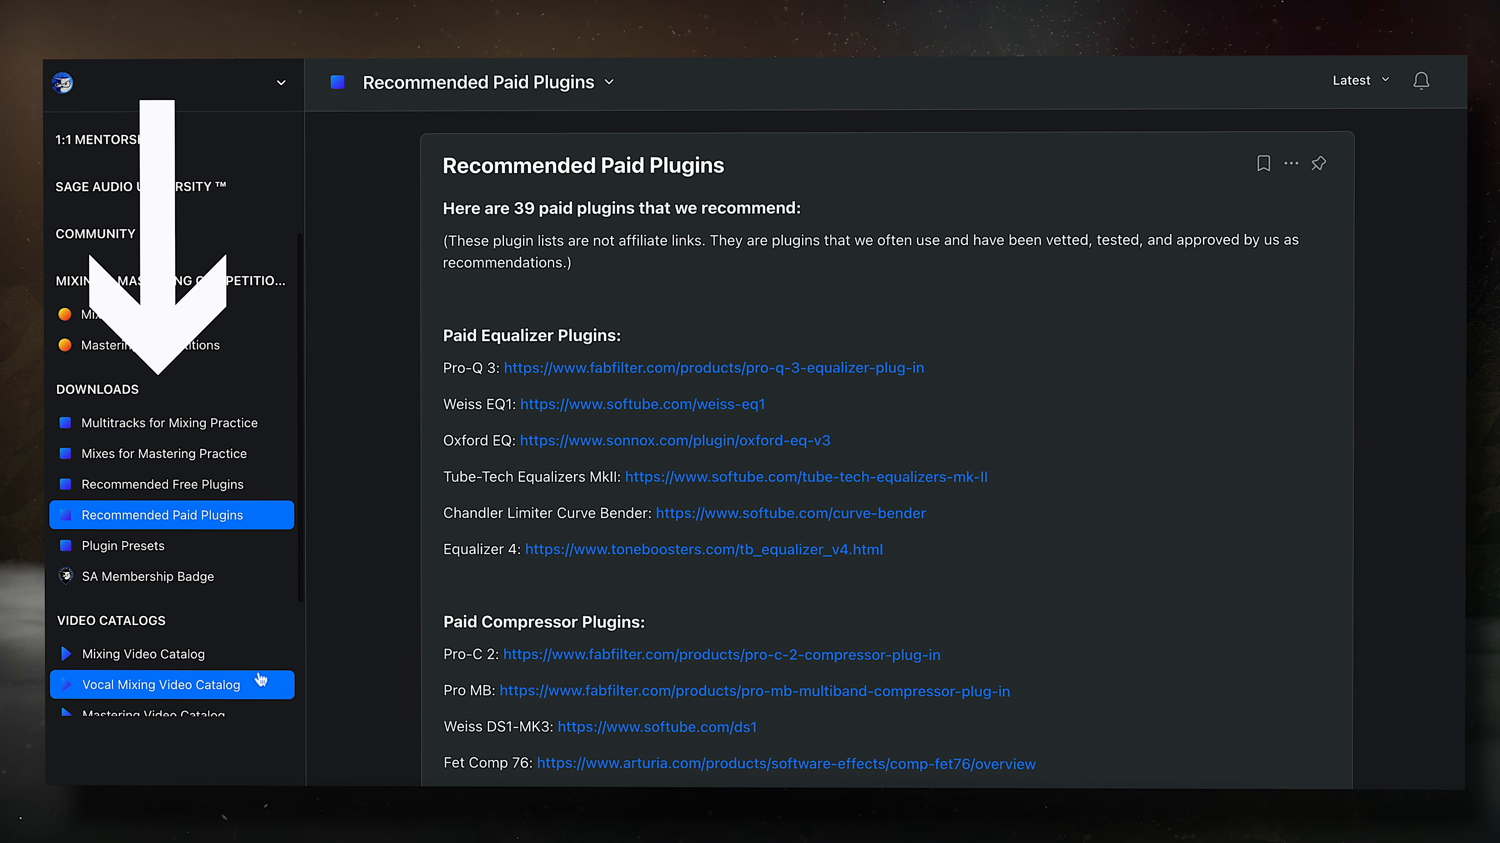
{"action": "left_click", "coordinate": [155, 557]}
- Go through the Mixing, Vocal Mixing, Mastering and Equalization Video Catalogs
{"action": "left_click", "coordinate": [244, 689]}
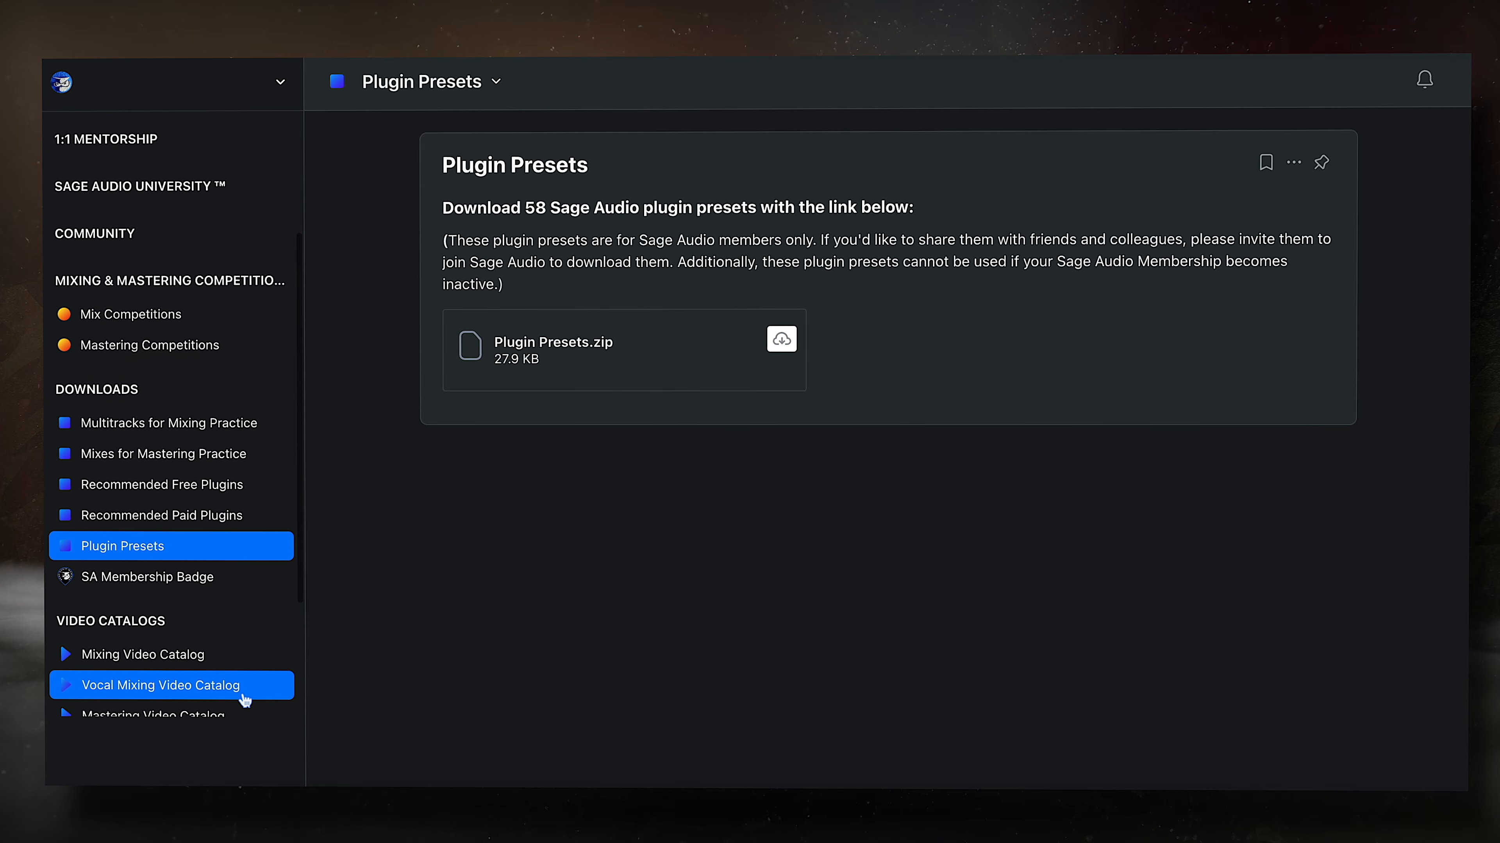
{"action": "scroll", "coordinate": [245, 693], "scroll_direction": "down", "scroll_amount": 3}
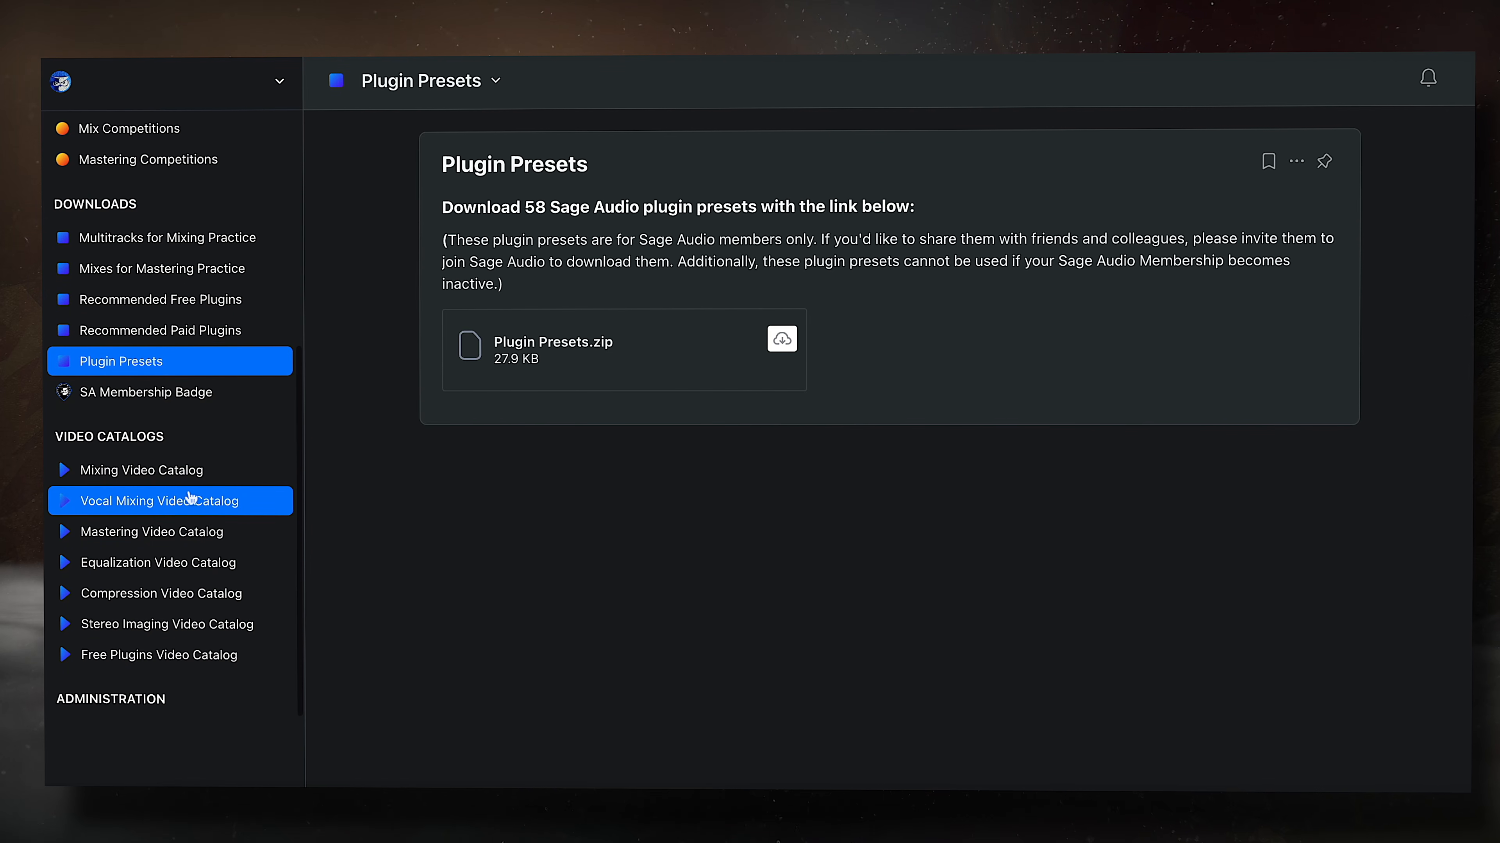
{"action": "left_click", "coordinate": [136, 471]}
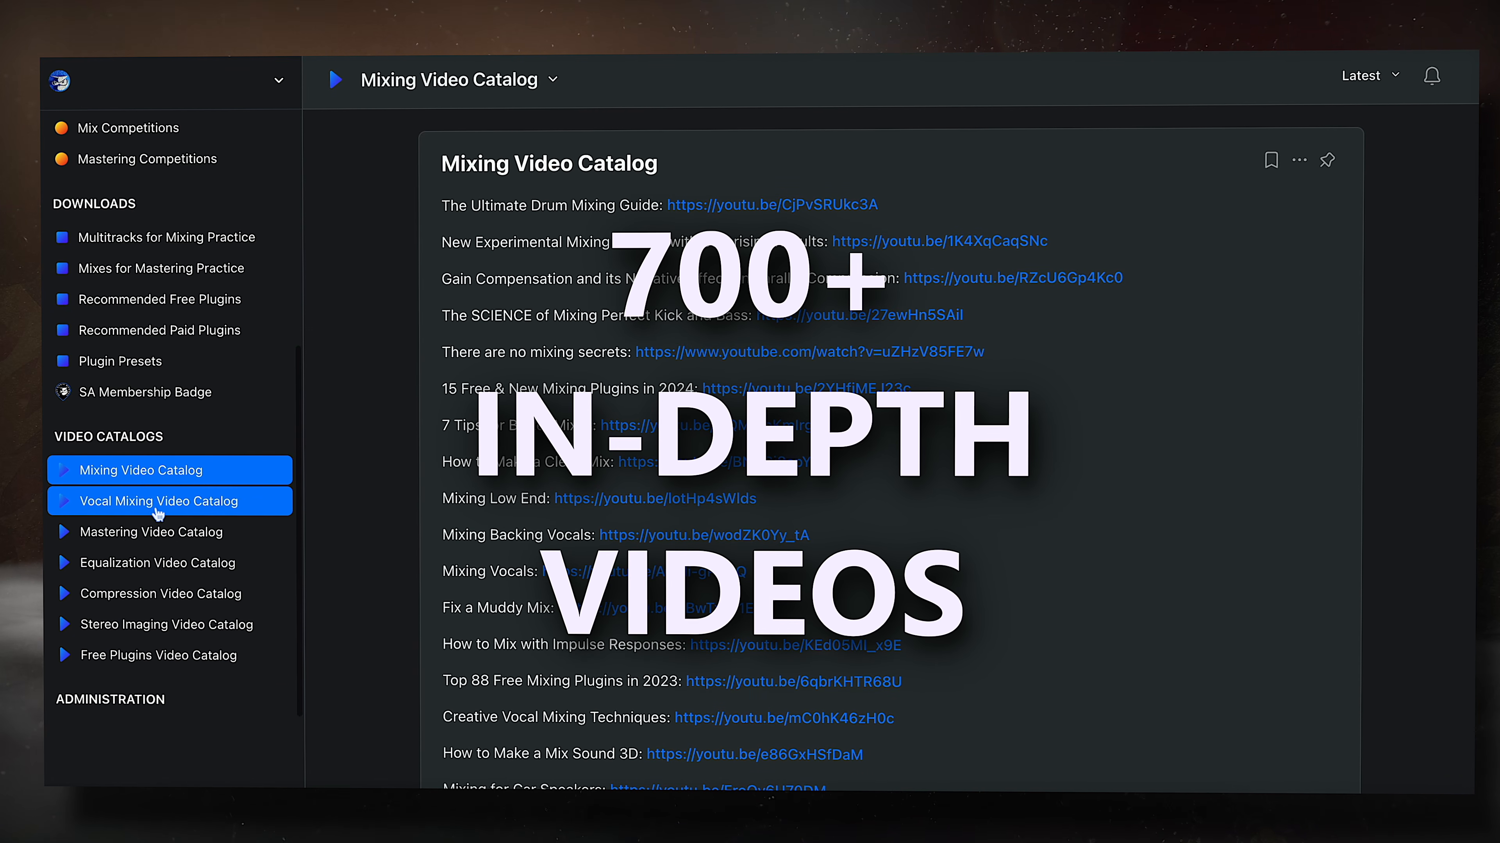
{"action": "left_click", "coordinate": [142, 501]}
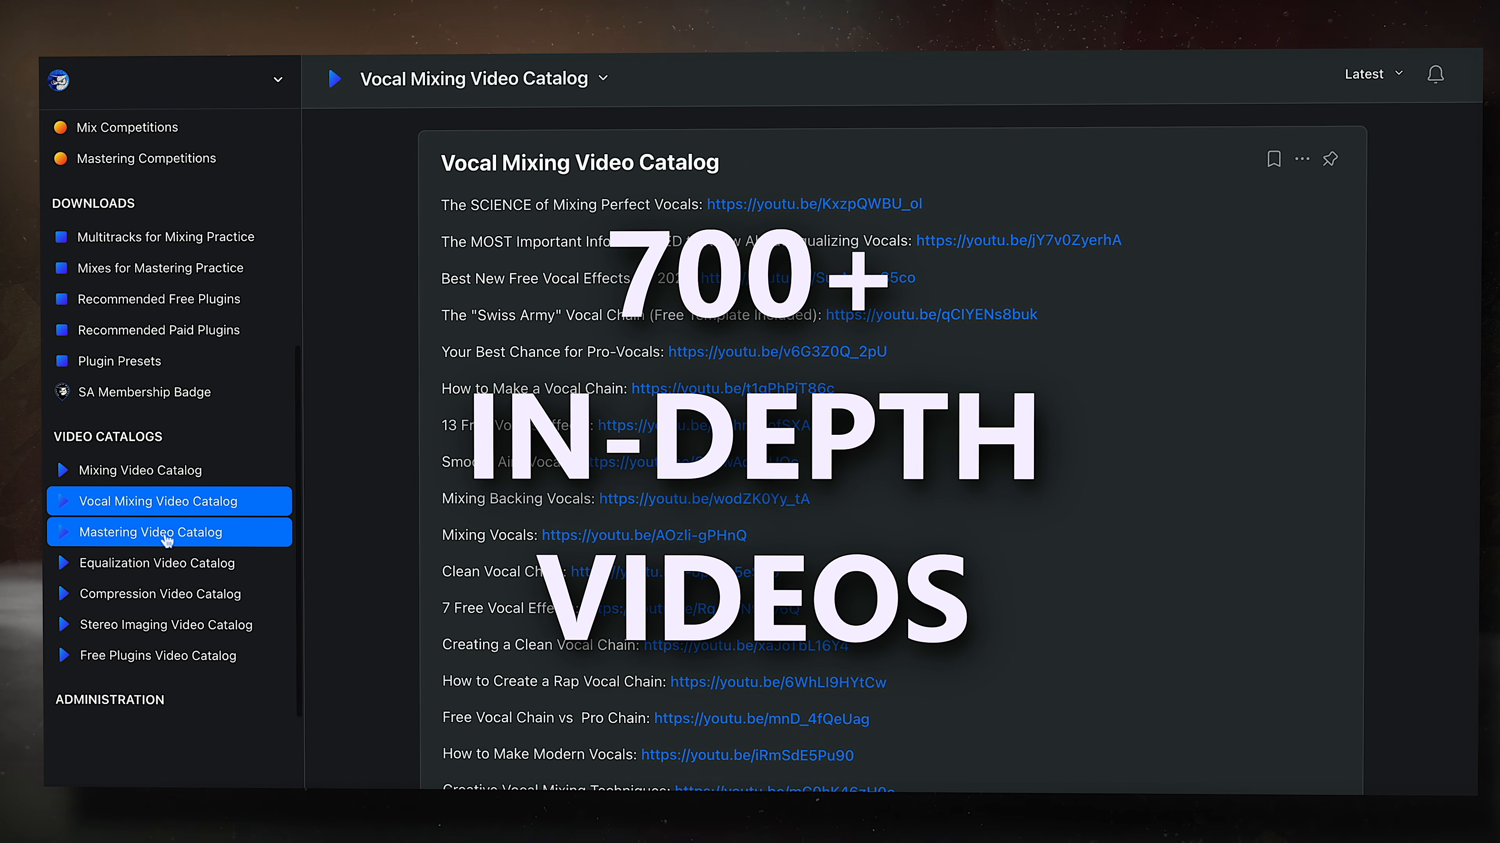
{"action": "left_click", "coordinate": [148, 532]}
{"action": "left_click", "coordinate": [177, 564]}
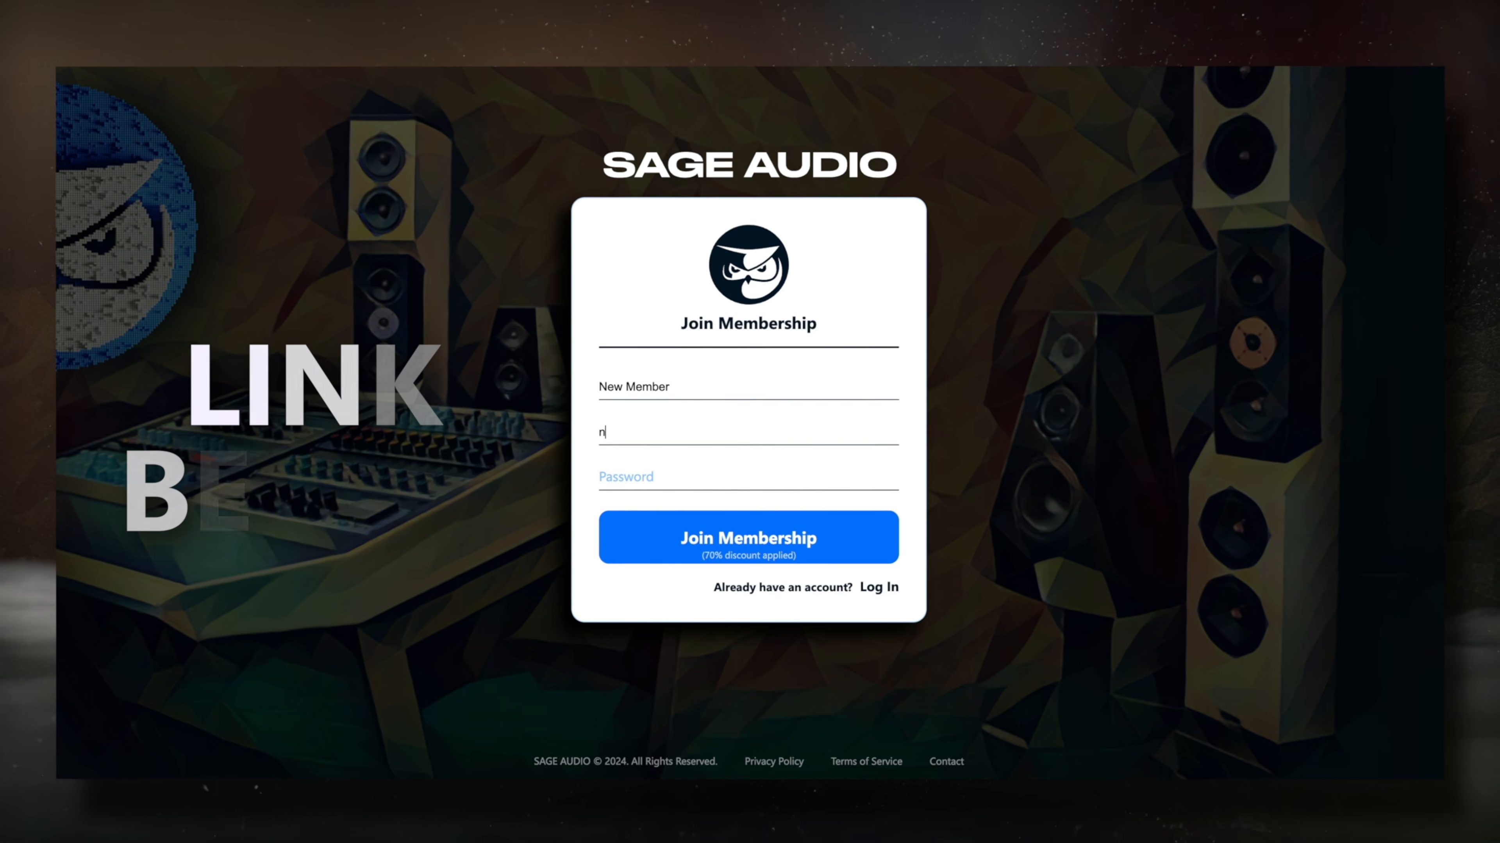
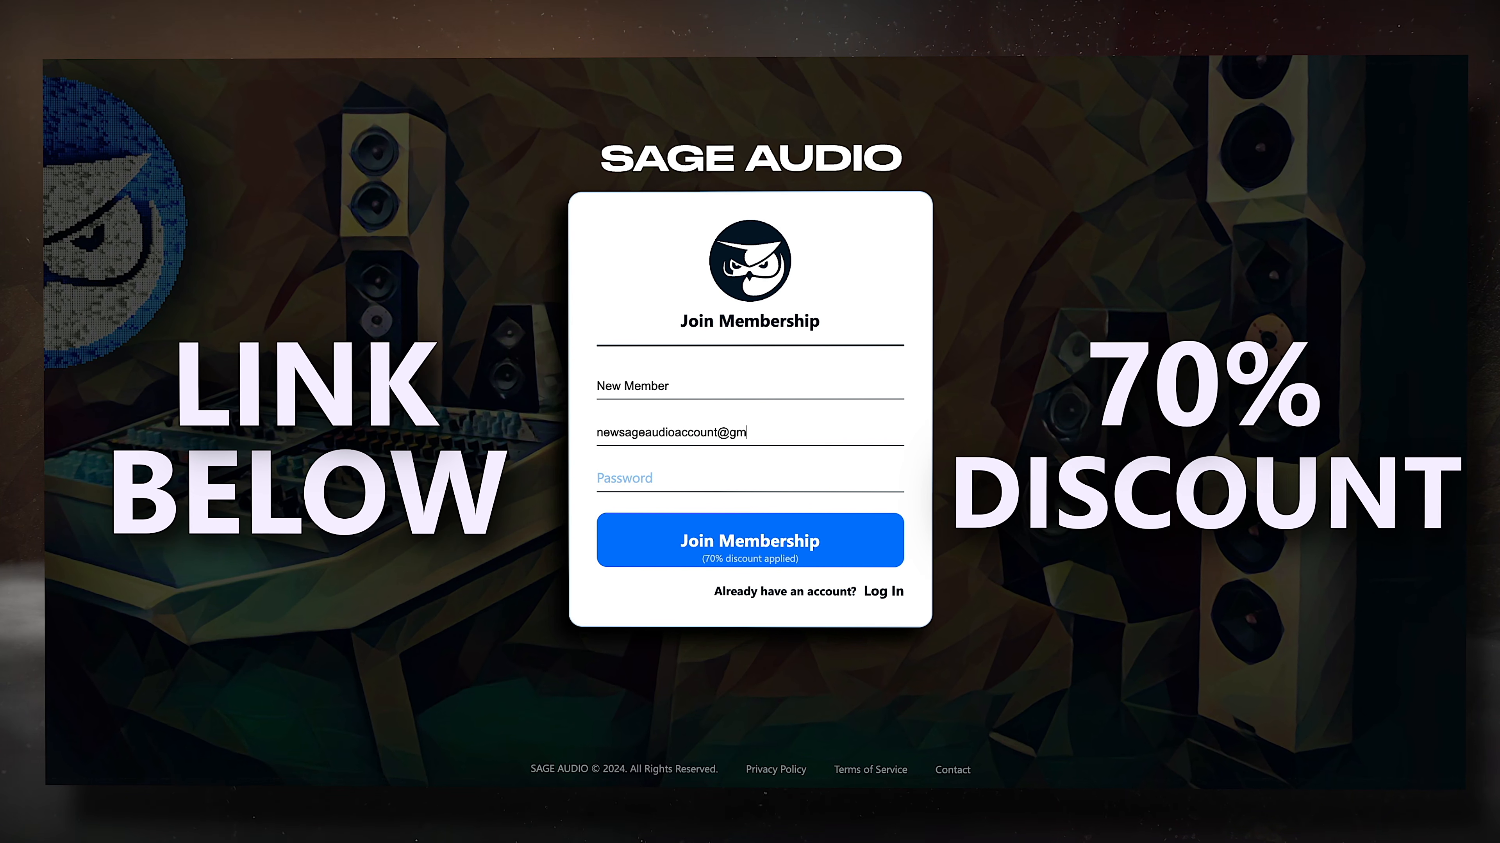